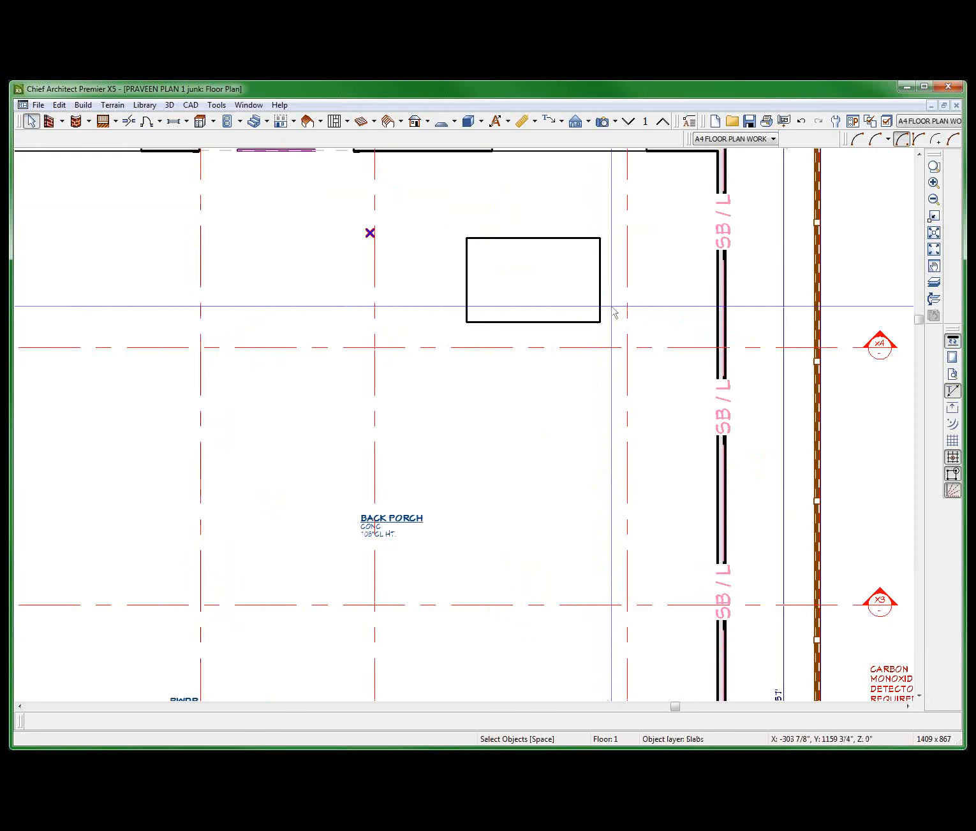
Create an orthographic 3D floor overview and hide the "Framing, Floor" layer of the joists covering the house.
key(o)
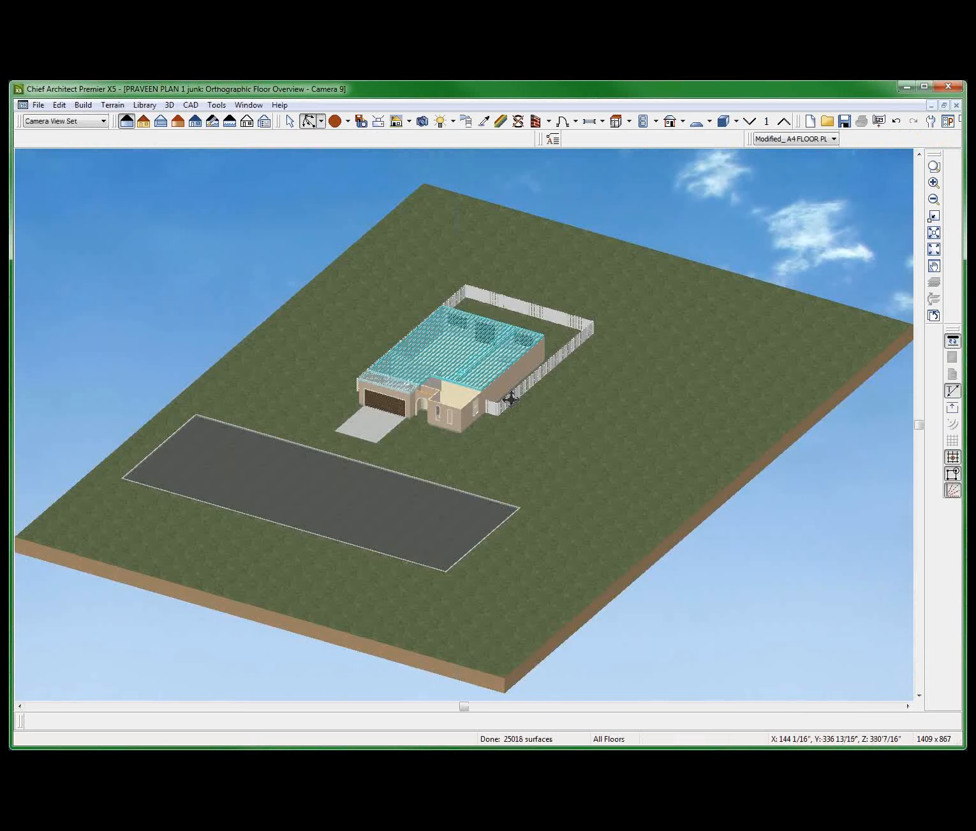
key(space)
click(493, 382)
scroll(493, 381, up, 5)
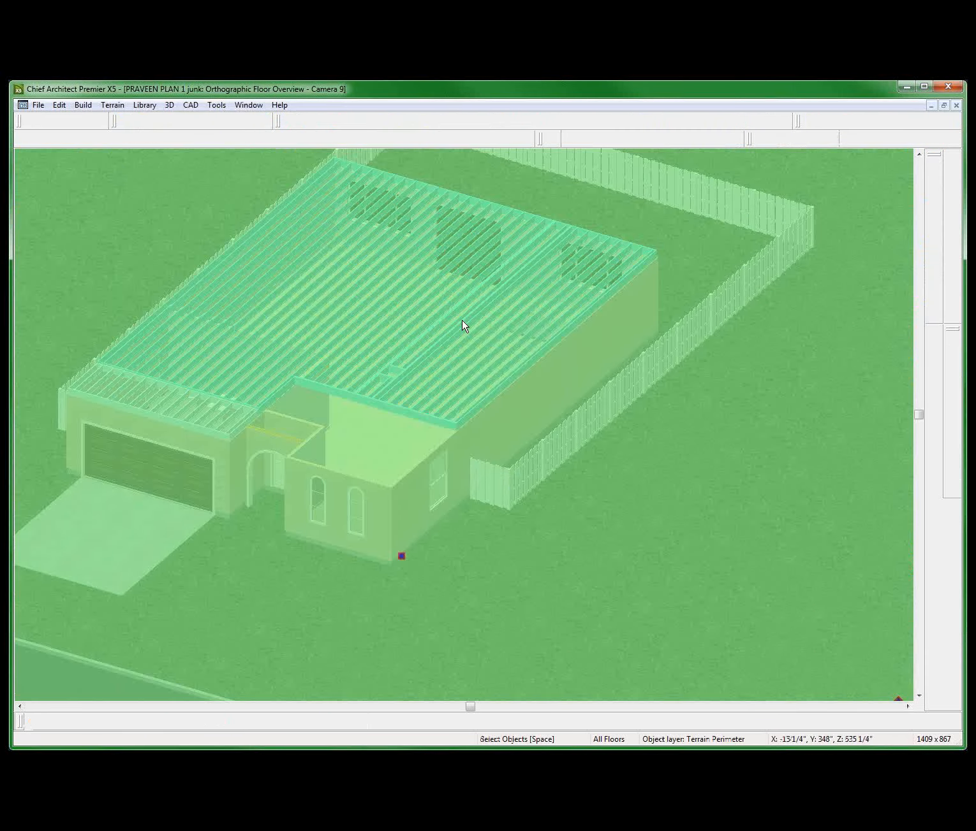
right_click(482, 330)
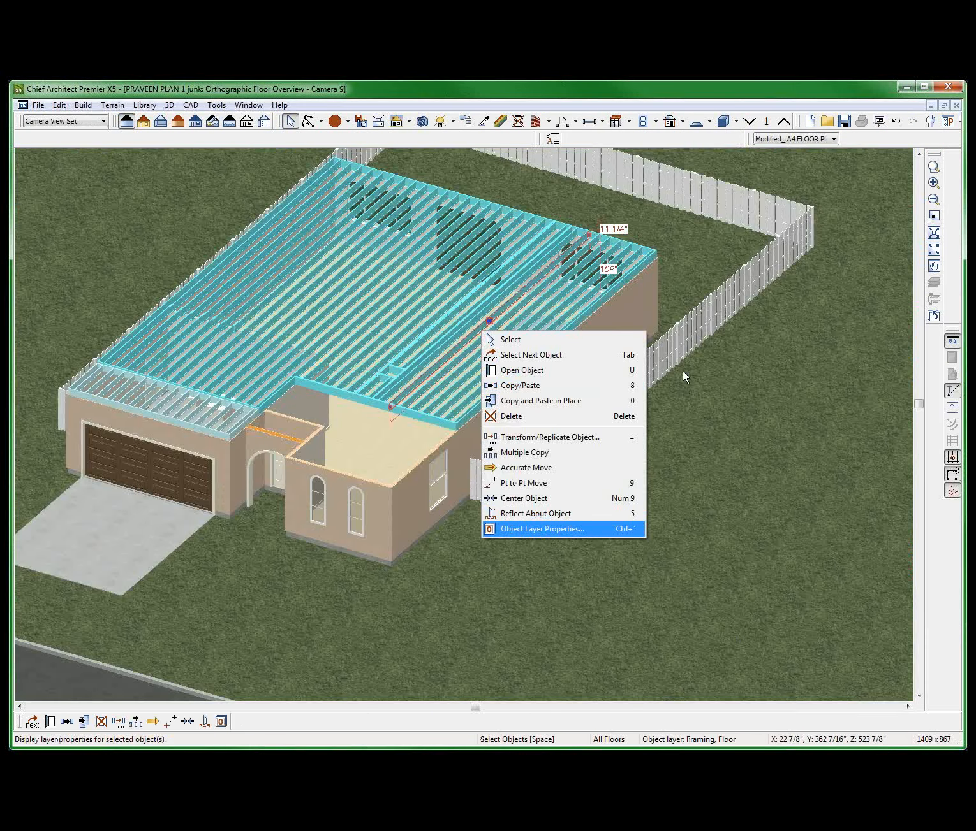
key(Return)
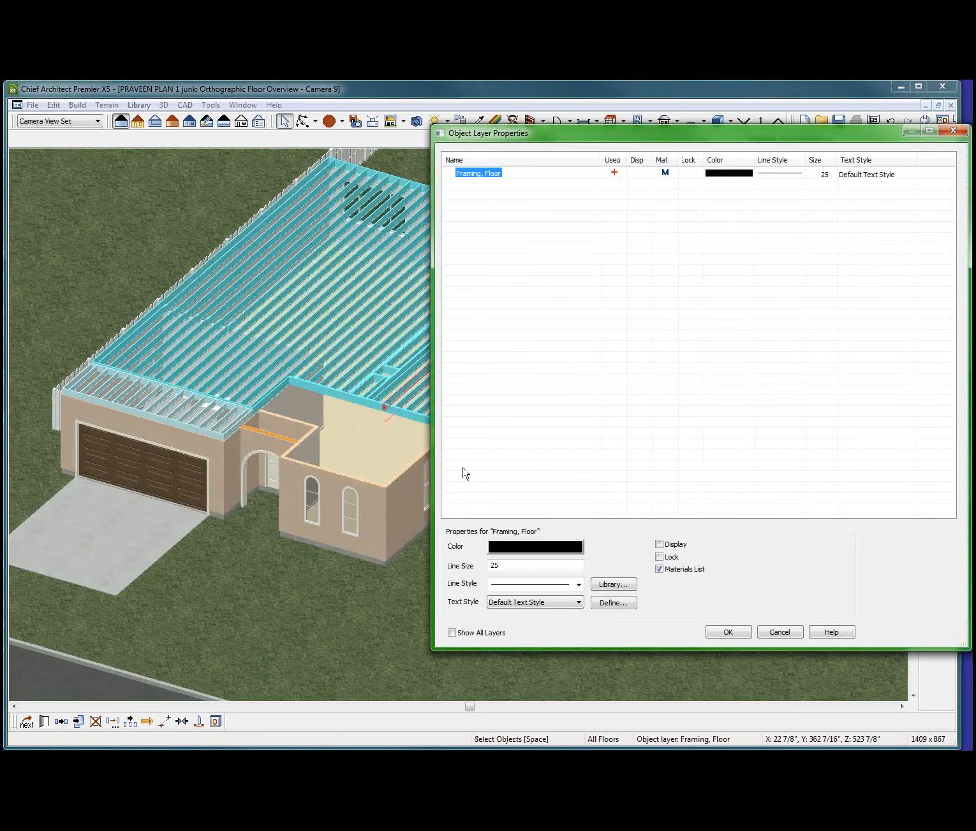
key(Return)
click(489, 339)
scroll(493, 338, down, 3)
key(Escape)
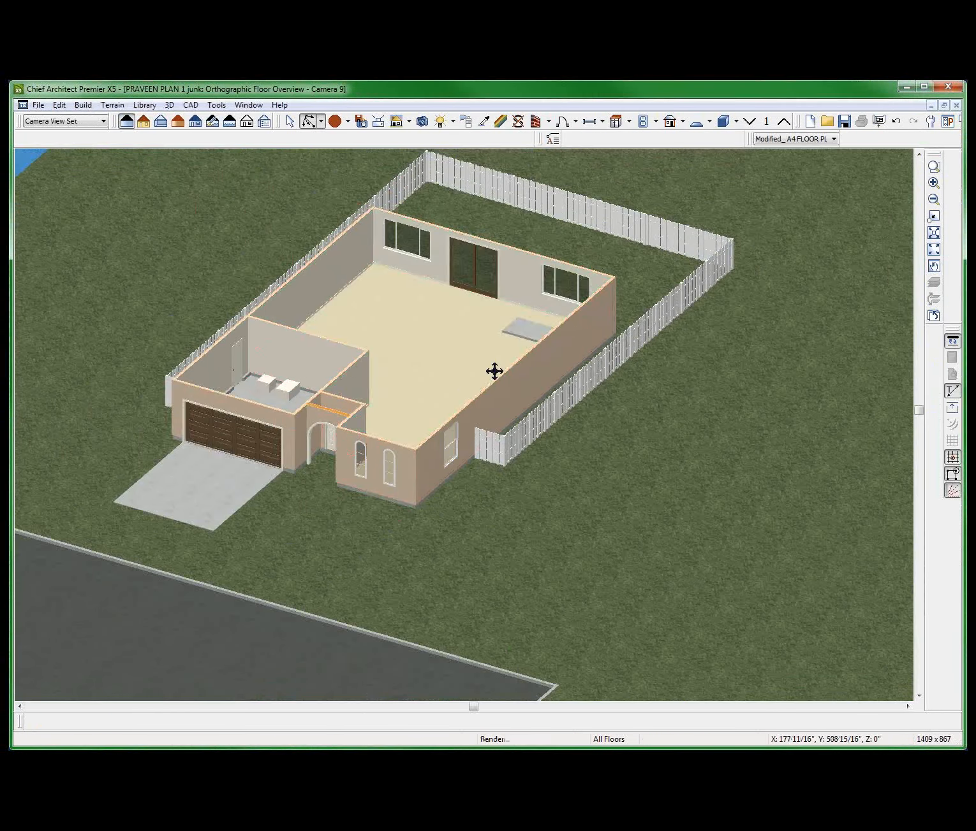
Set the rectangular slab's top elevation to 48" and increase its thickness so the block extends down to the floor.
drag(494, 372, 599, 387)
scroll(285, 379, up, 5)
key(space)
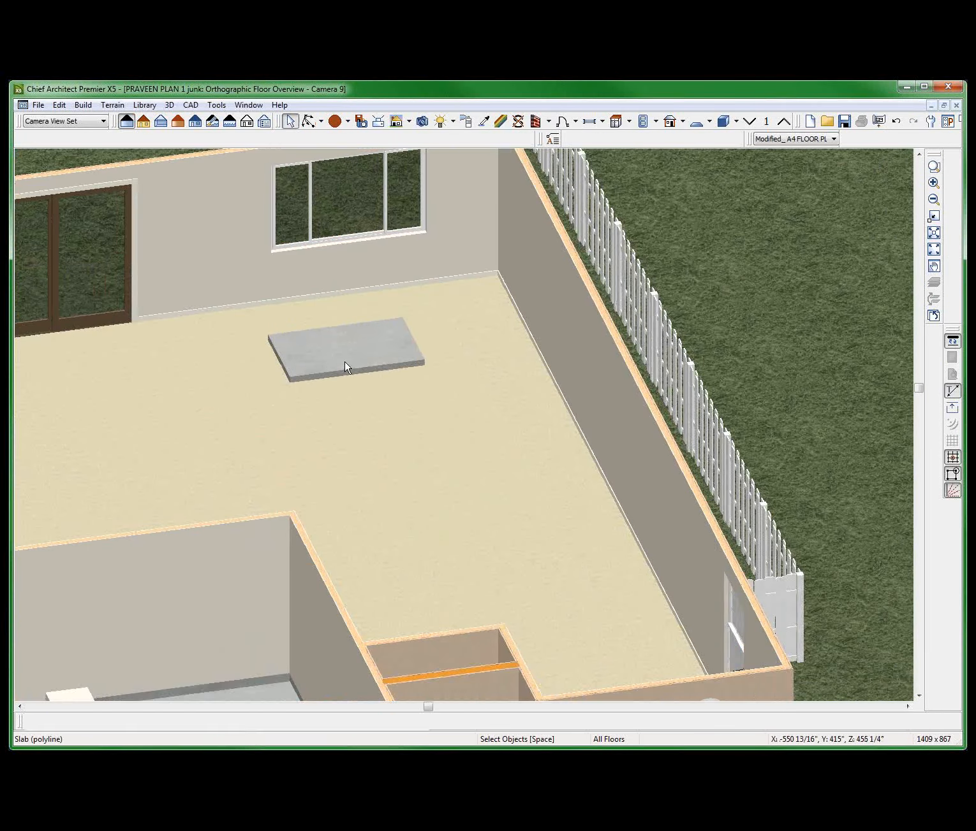
click(345, 368)
double_click(344, 368)
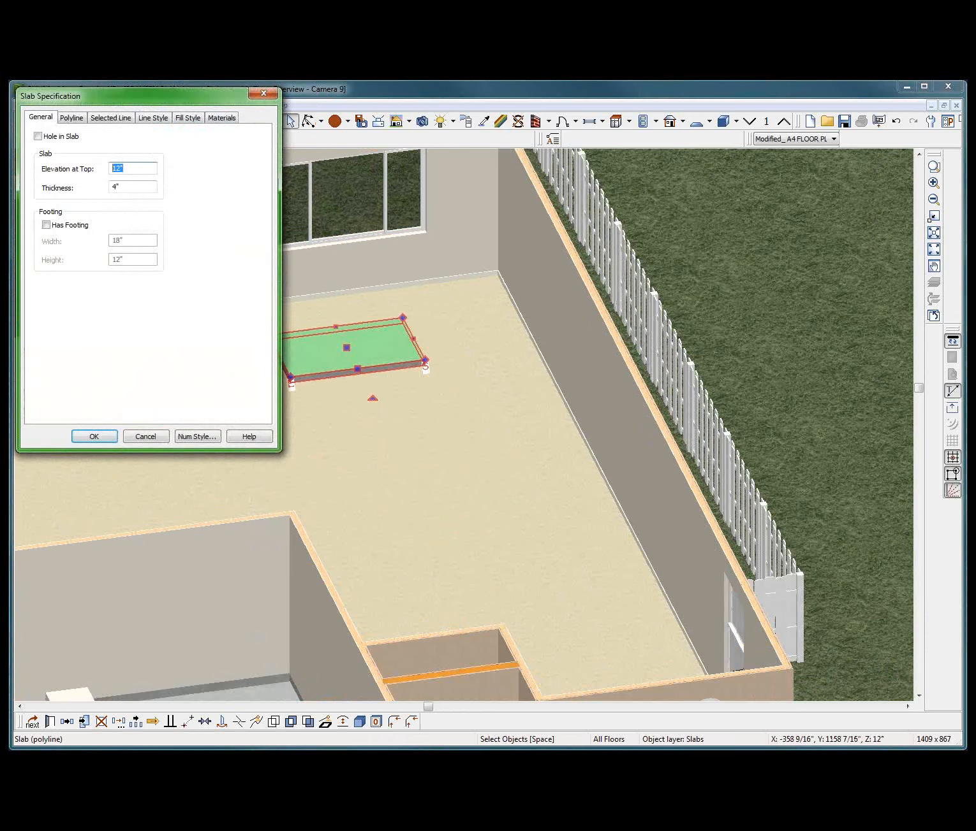
text(48)
double_click(131, 186)
key(Return)
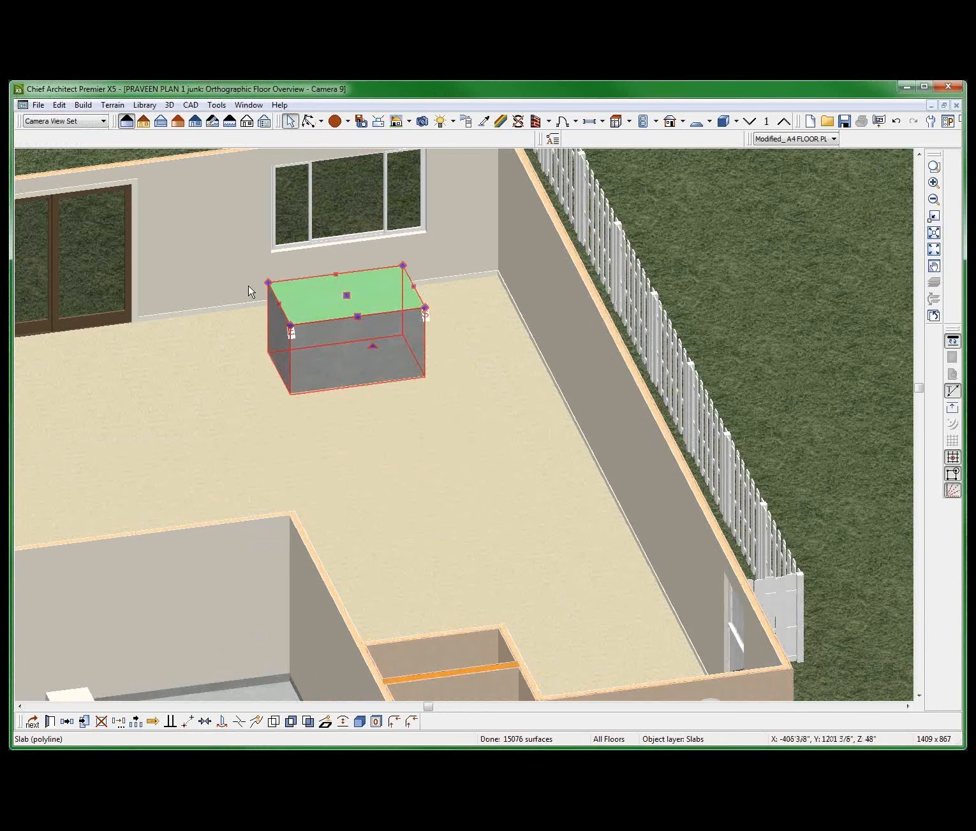
scroll(472, 366, down, 2)
key(Escape)
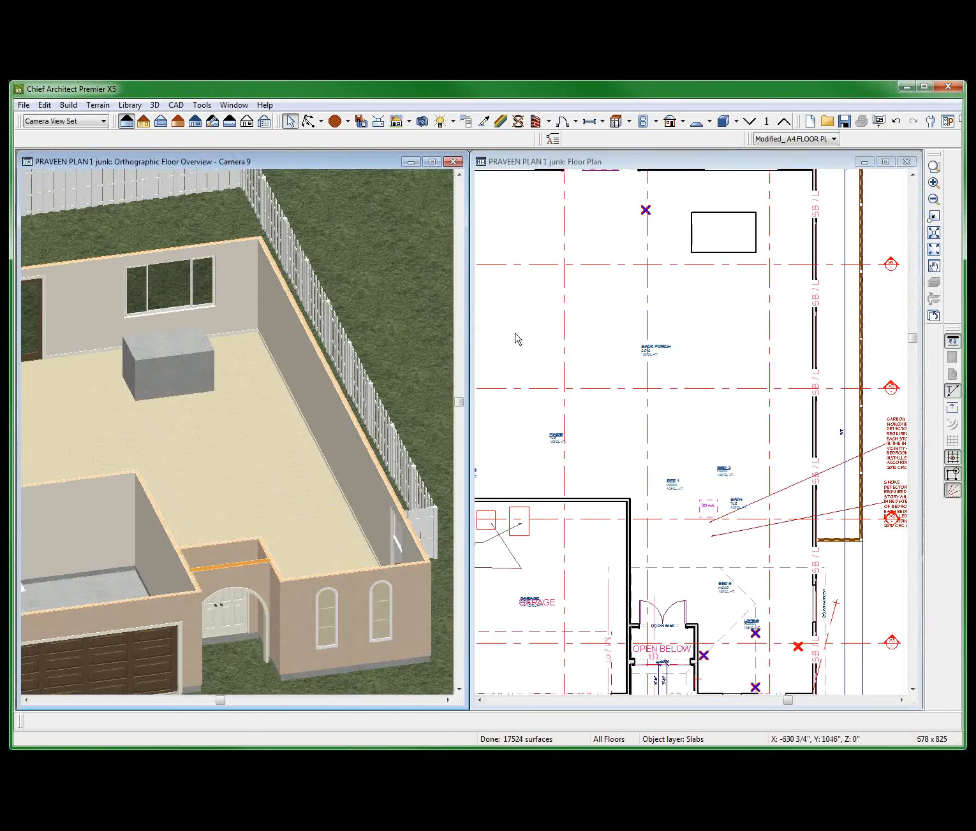
Draw a rectangular polyline about 3'-10" deep on the back porch plan and extend part of its lower edge about 3'-8" into an L-shape.
click(570, 332)
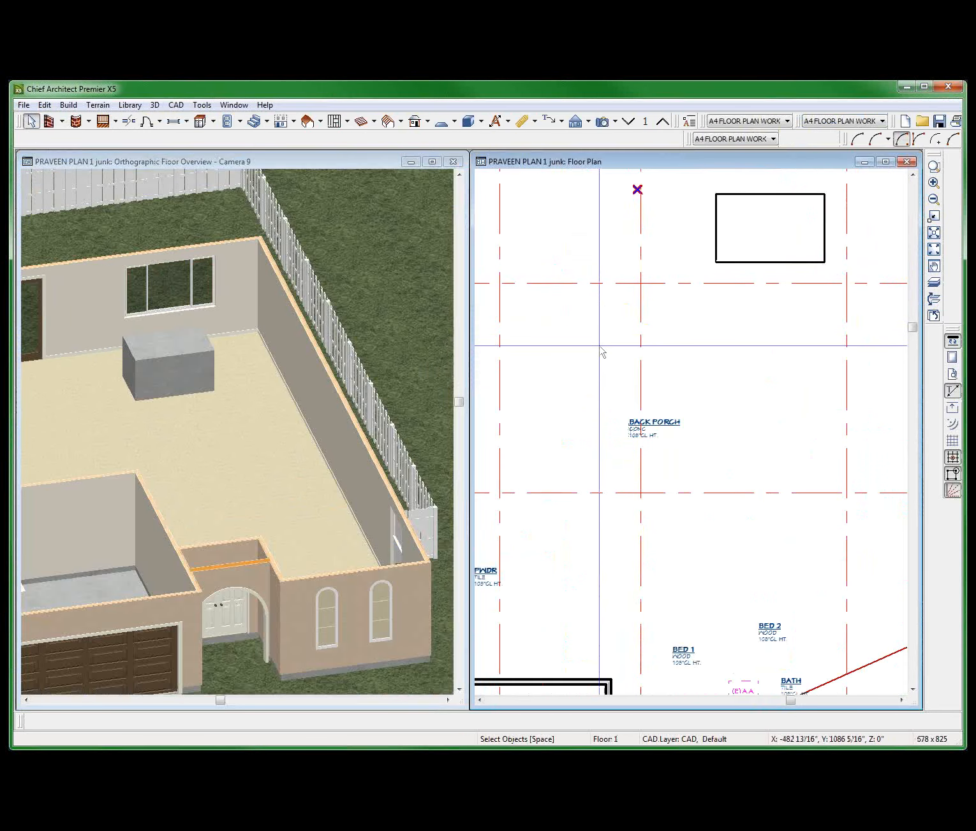
key(shift+p)
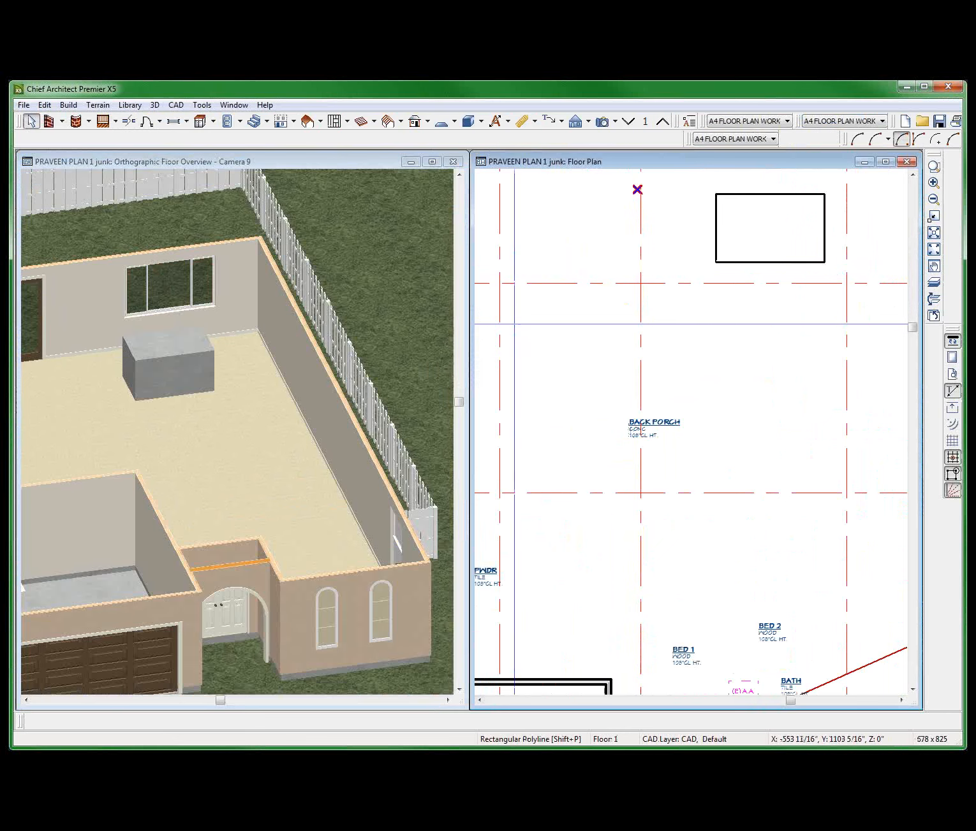
drag(557, 303, 653, 363)
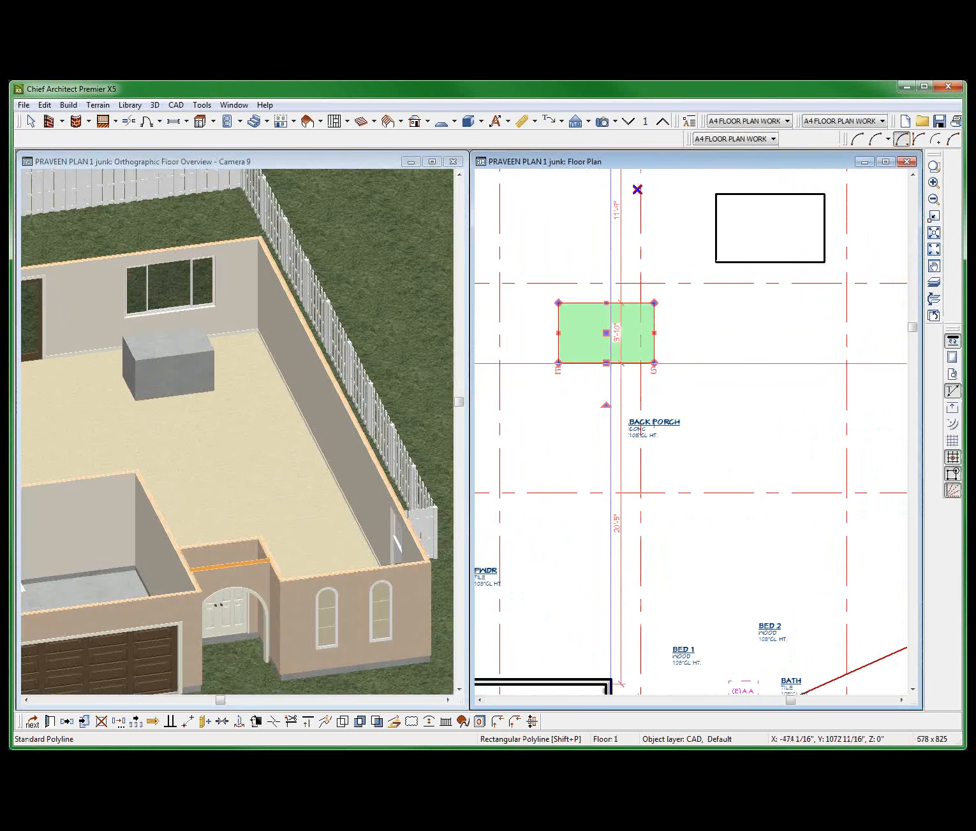
key(3)
click(610, 364)
drag(593, 363, 594, 422)
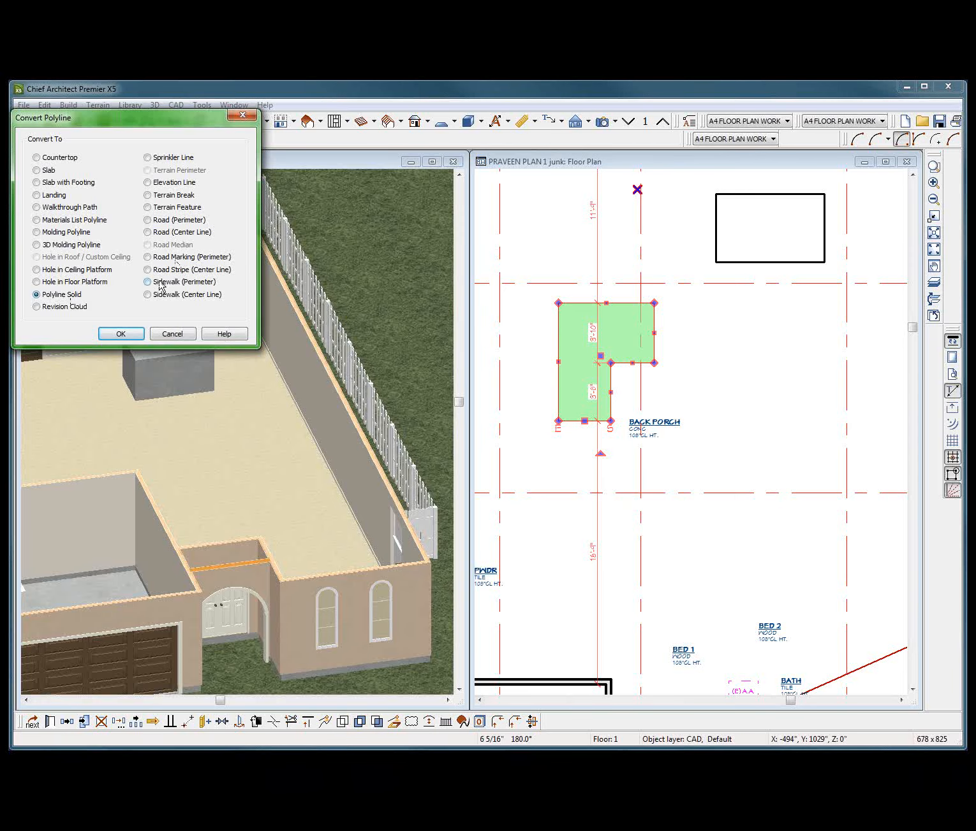
Convert the L-shaped polyline to a polyline solid with a top elevation of 48" and a thickness of 48".
key(Return)
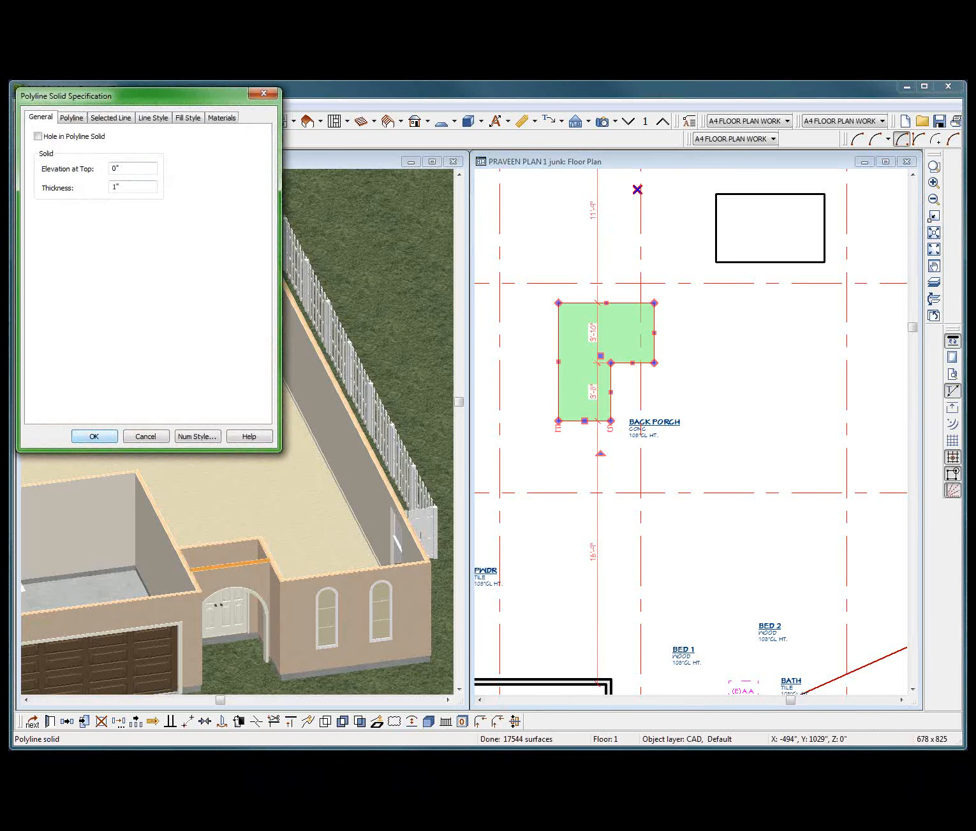
double_click(122, 166)
text(48)
double_click(121, 186)
text(48)
key(Return)
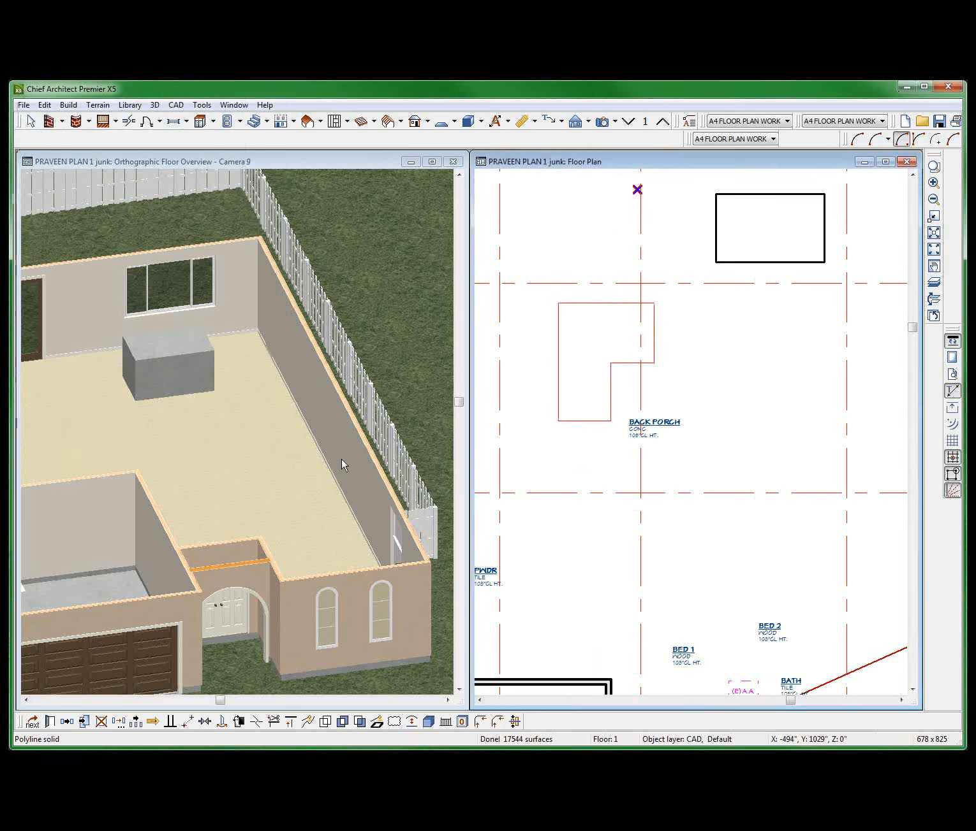
click(369, 398)
scroll(369, 398, down, 2)
scroll(102, 398, up, 2)
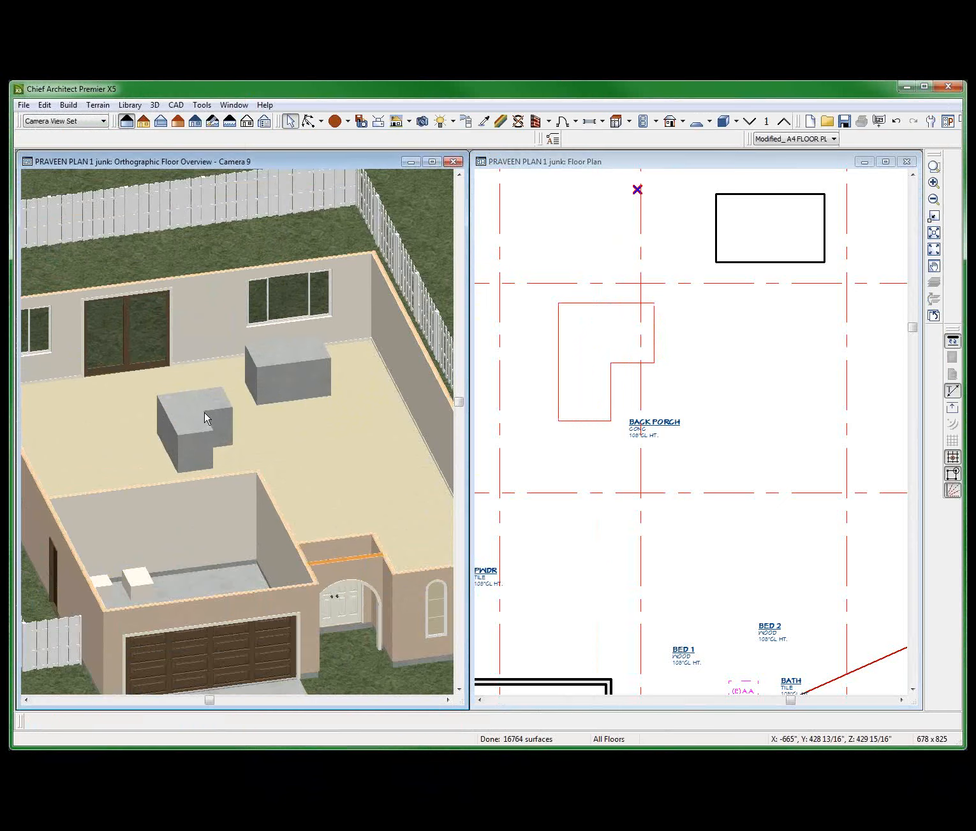
Draw a second rectangular polyline about 2' deep below the slab and extend part of its lower edge about 3'-9" into an L-shape.
click(574, 438)
key(space)
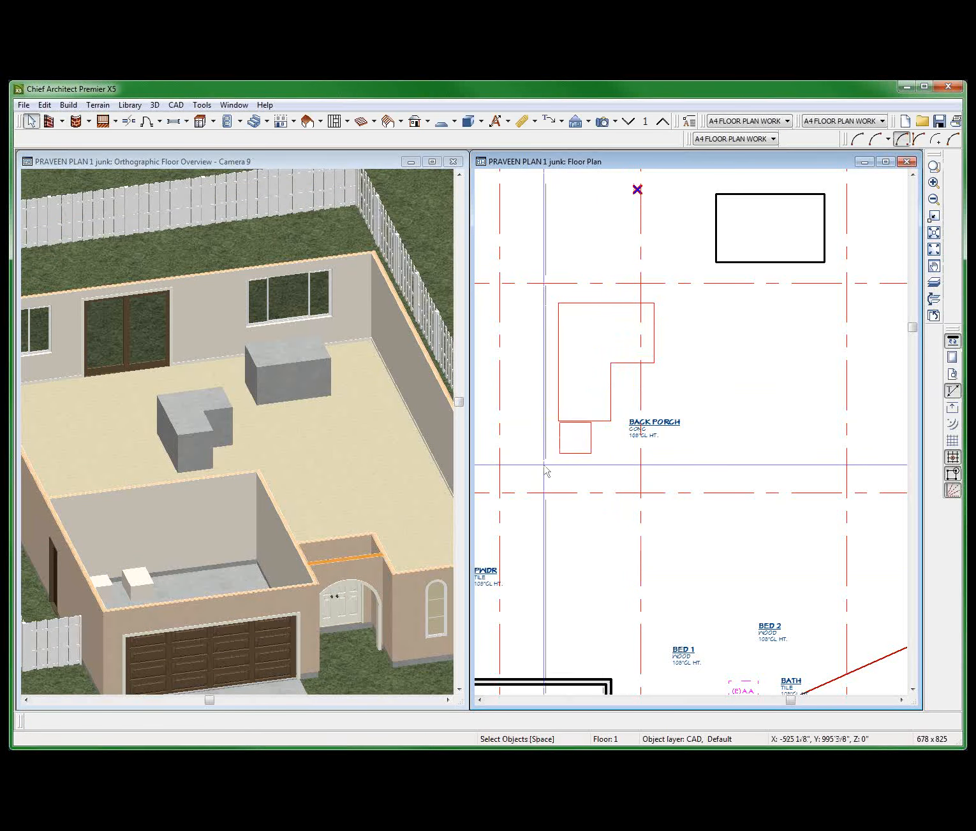
click(574, 438)
drag(574, 438, 832, 388)
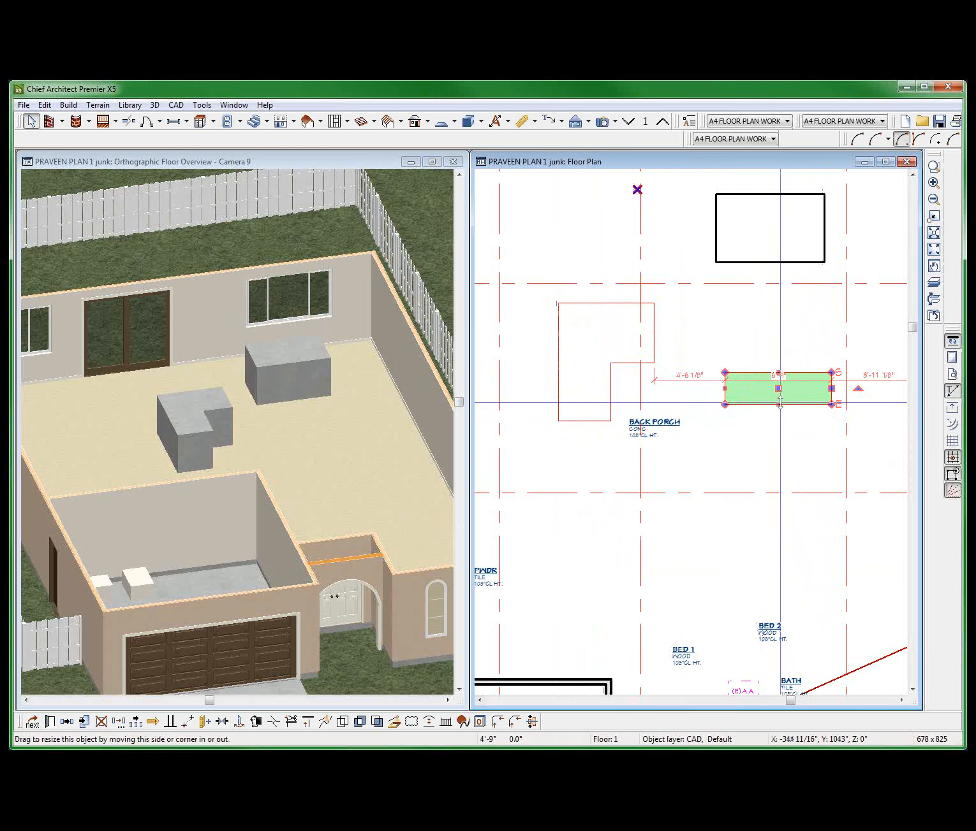
click(779, 406)
key(3)
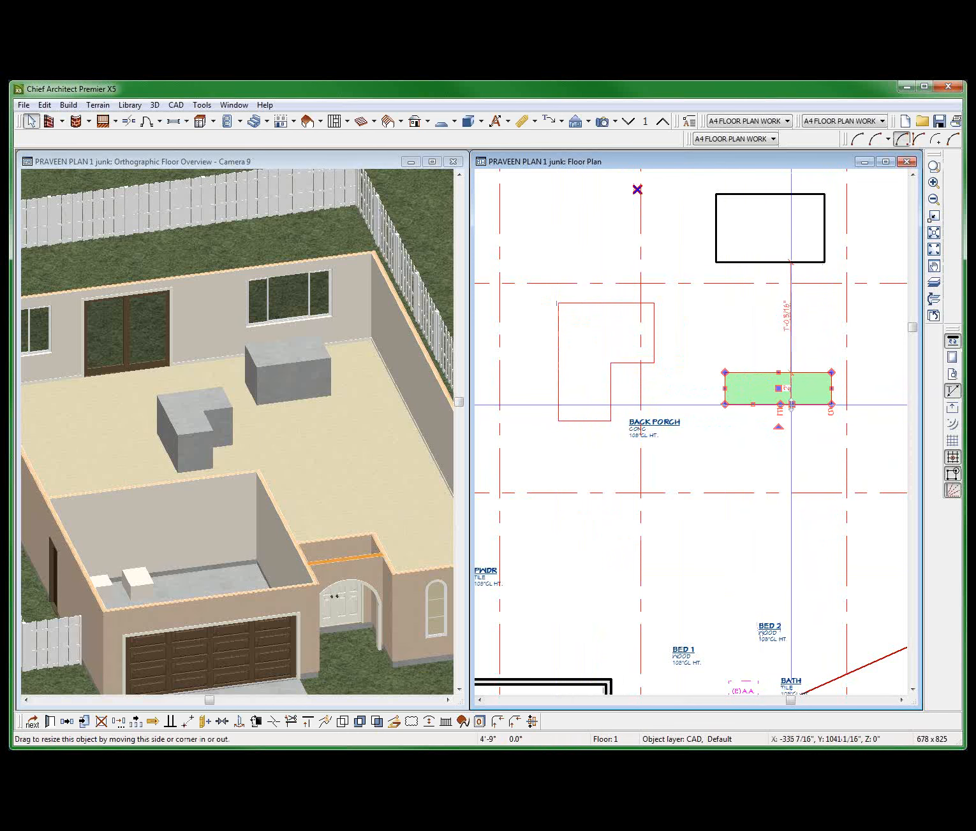
drag(791, 408, 791, 463)
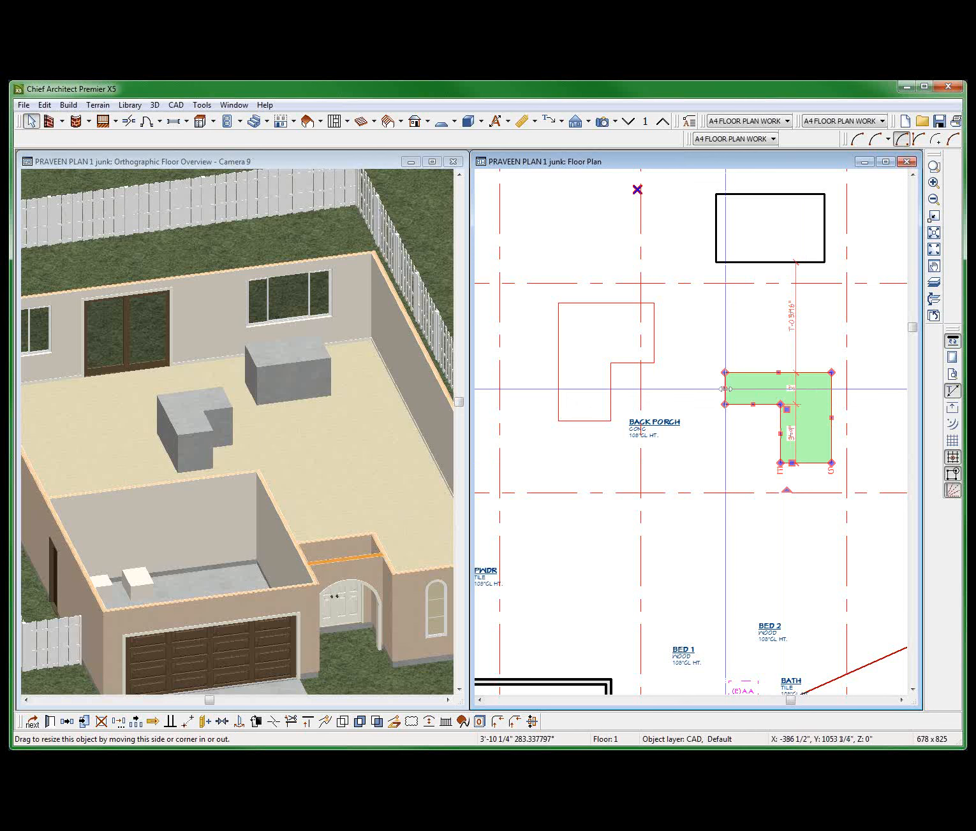
Convert the second L-shaped polyline to a custom countertop and edit its top height and thickness.
click(766, 408)
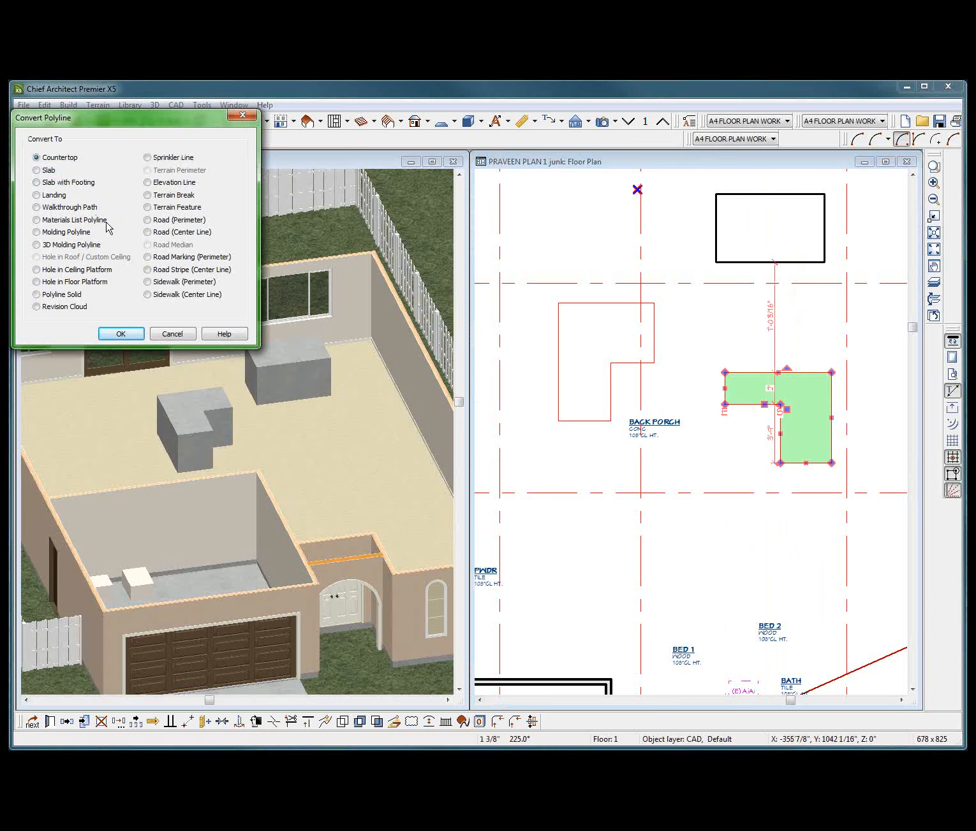
click(121, 333)
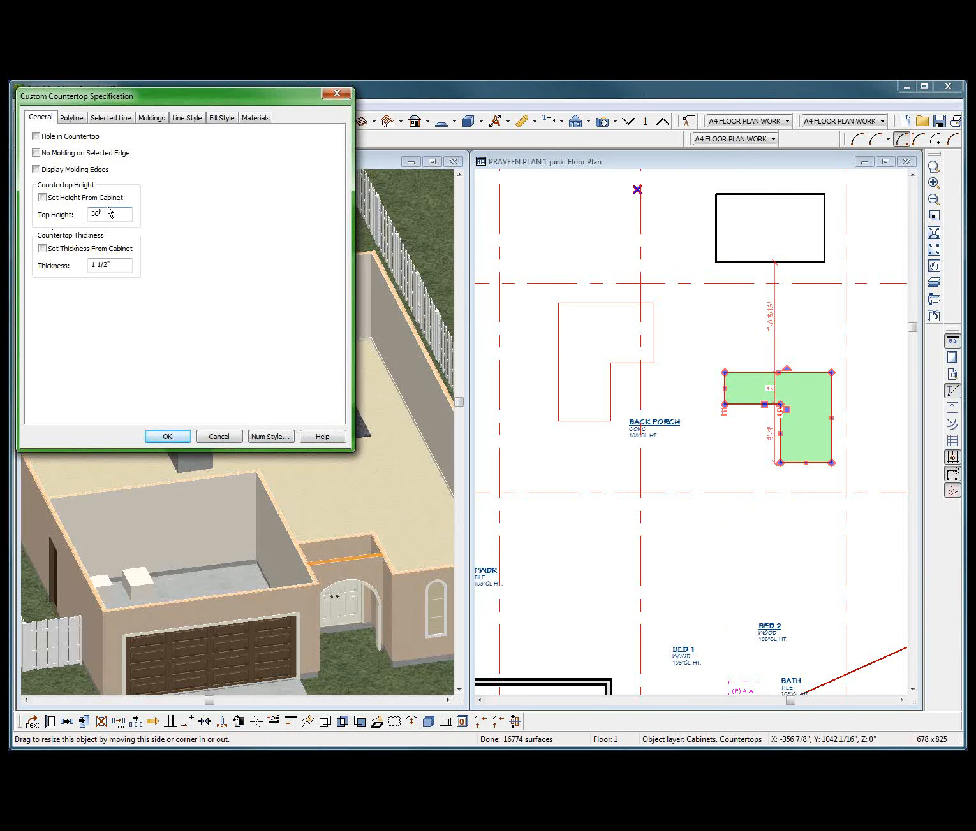
drag(110, 213, 36, 231)
drag(116, 261, 89, 264)
Add MOLDING1 from the -My Molding folder of the User Catalog to the countertop's moldings.
click(153, 119)
click(58, 175)
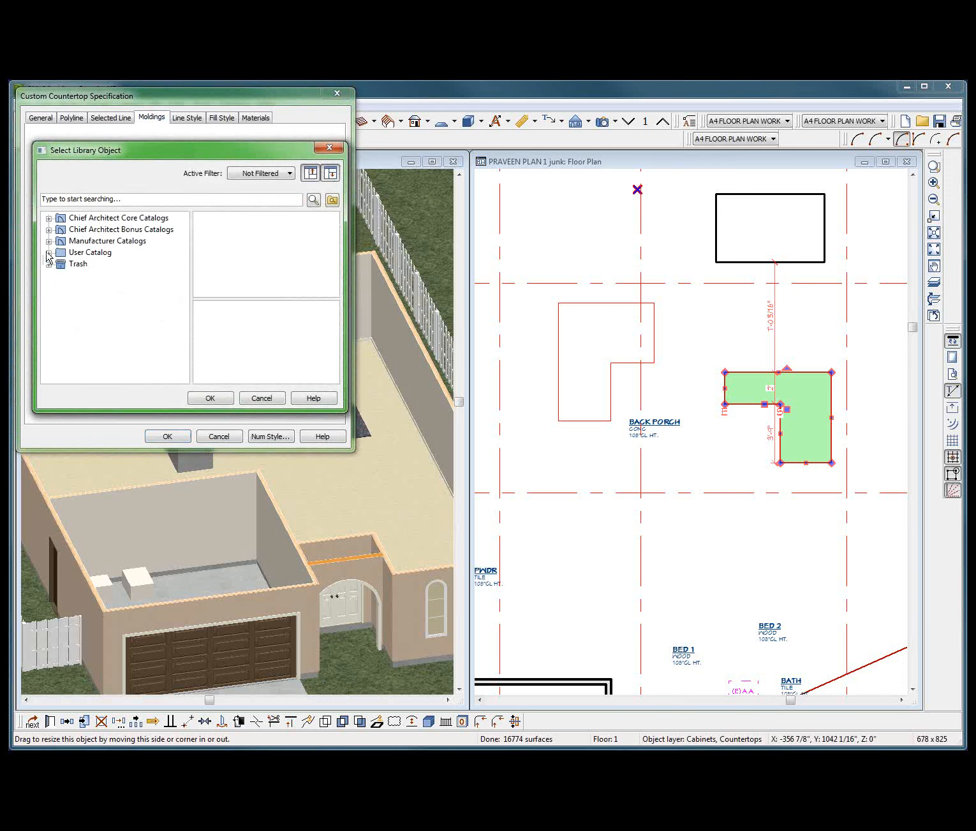
click(50, 241)
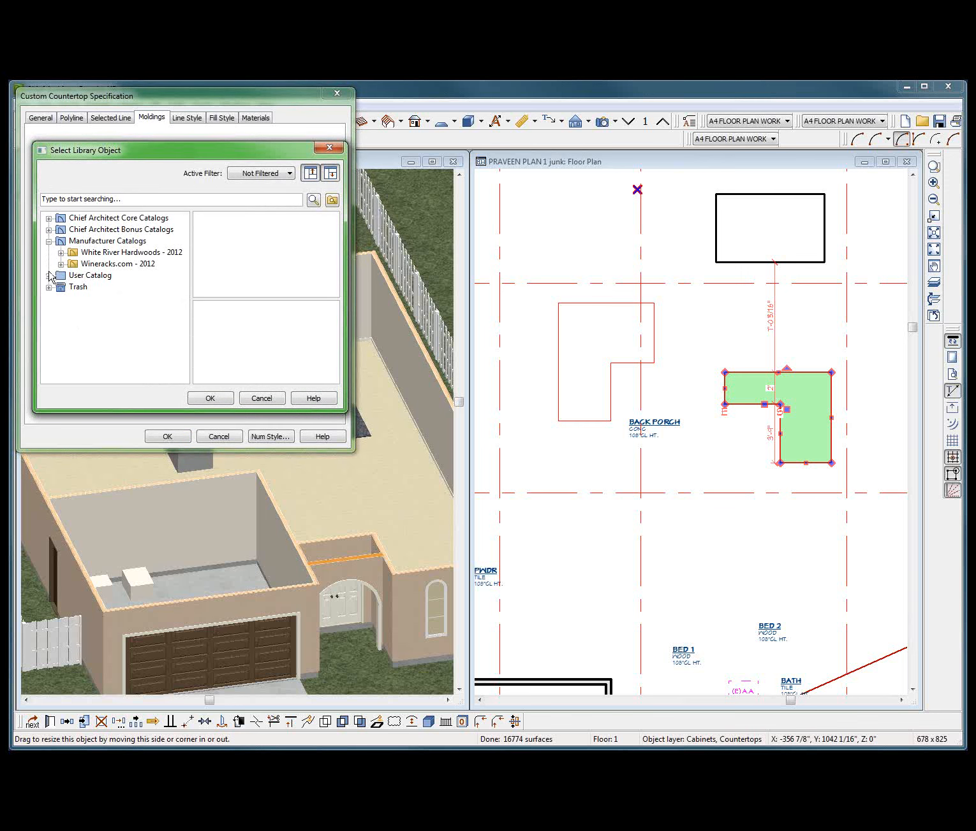
click(49, 276)
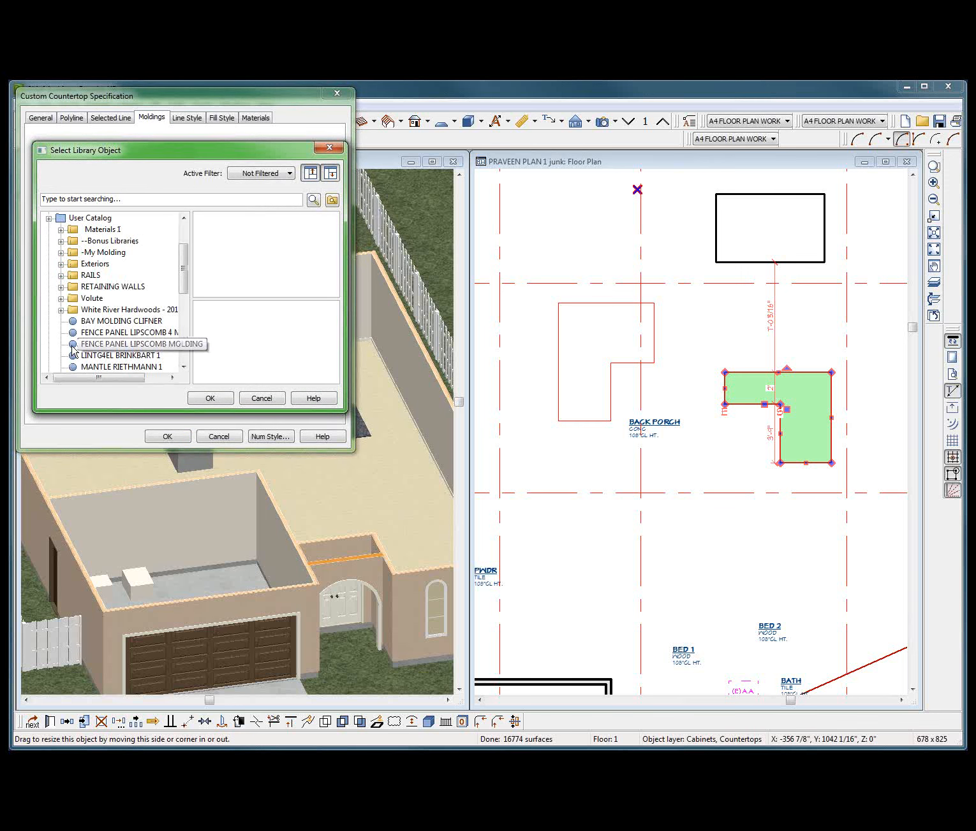
scroll(94, 343, down, 3)
scroll(94, 357, down, 3)
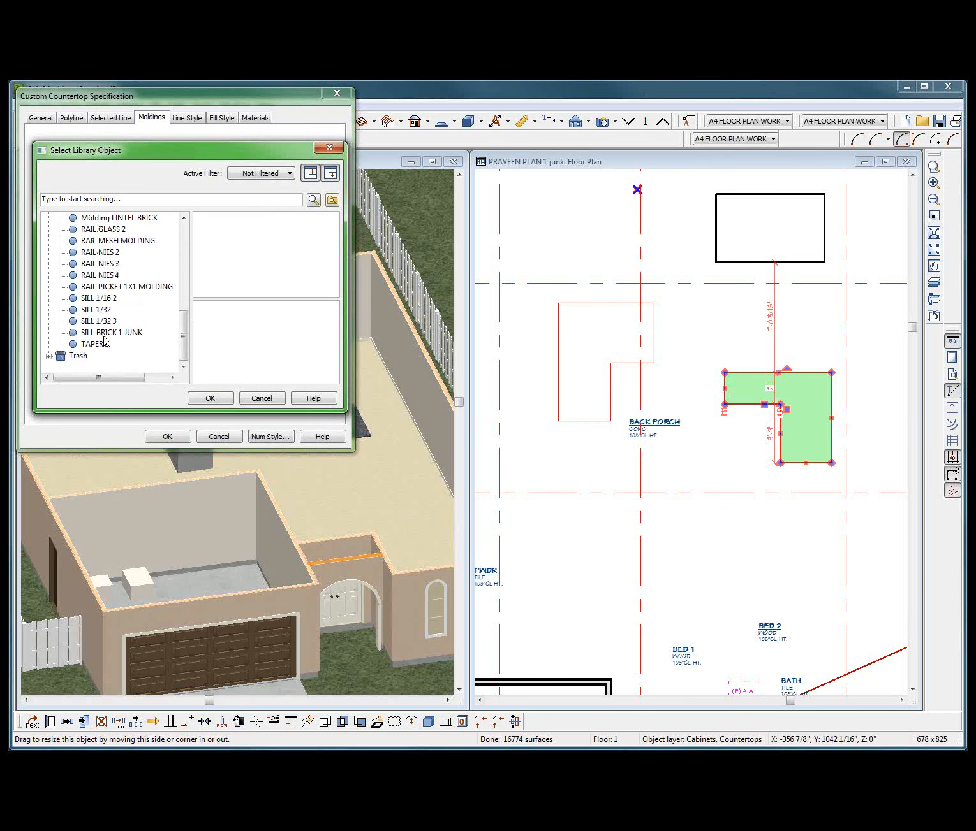
scroll(112, 287, up, 5)
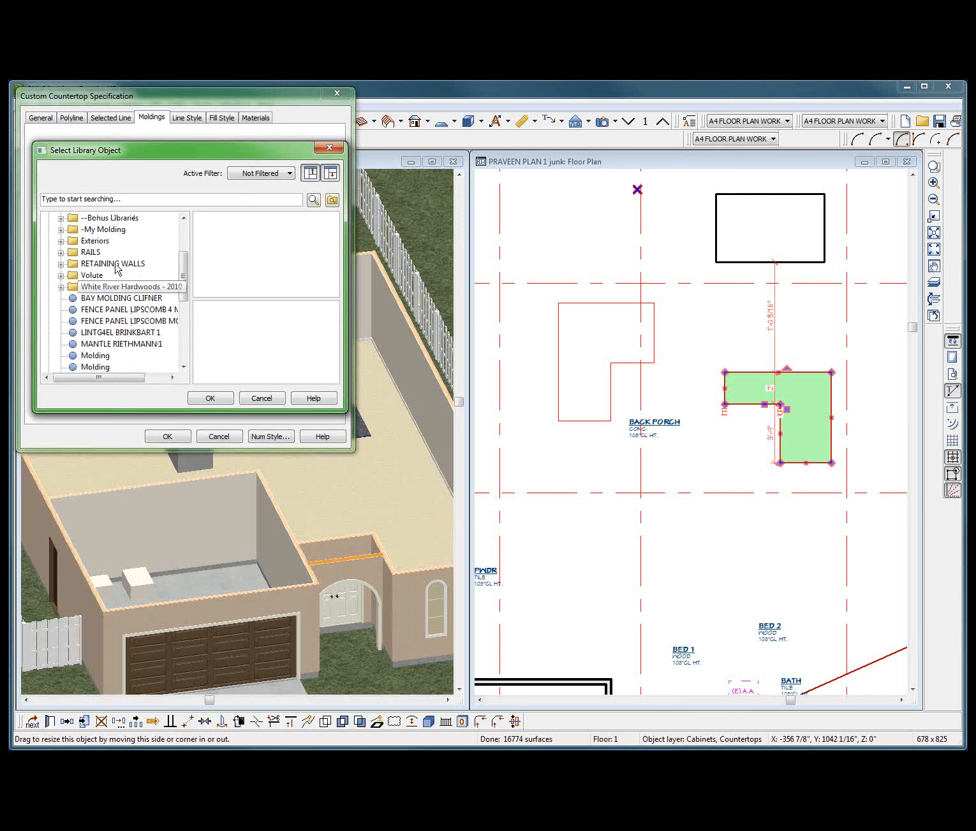
click(61, 230)
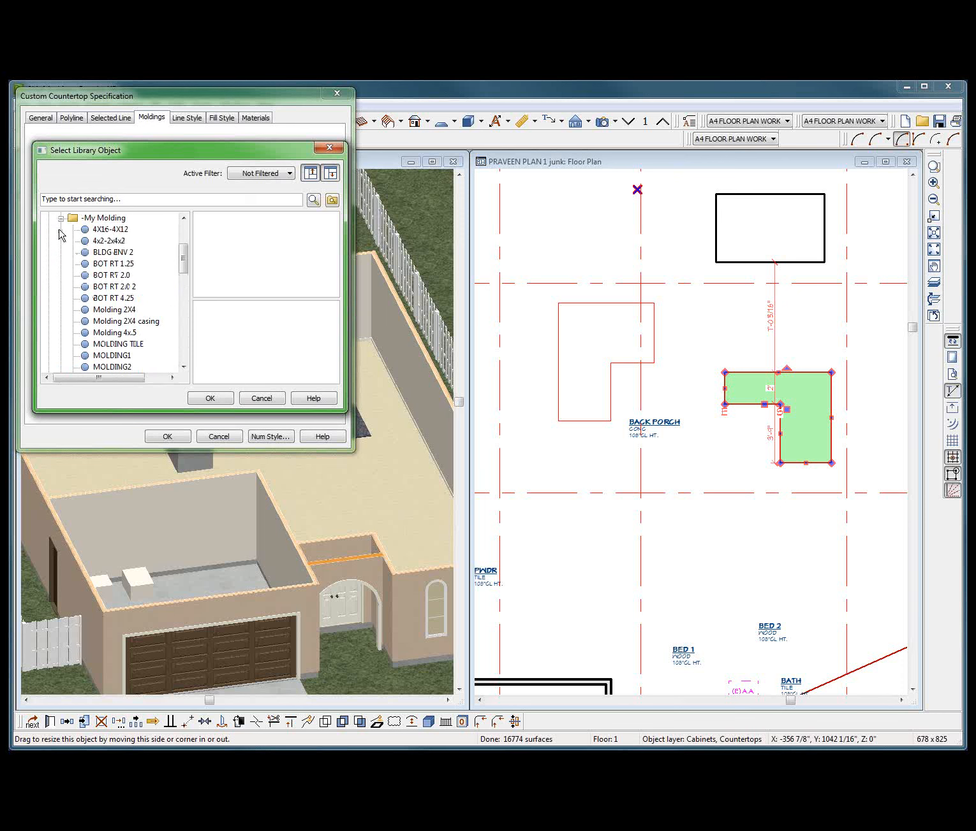
click(113, 355)
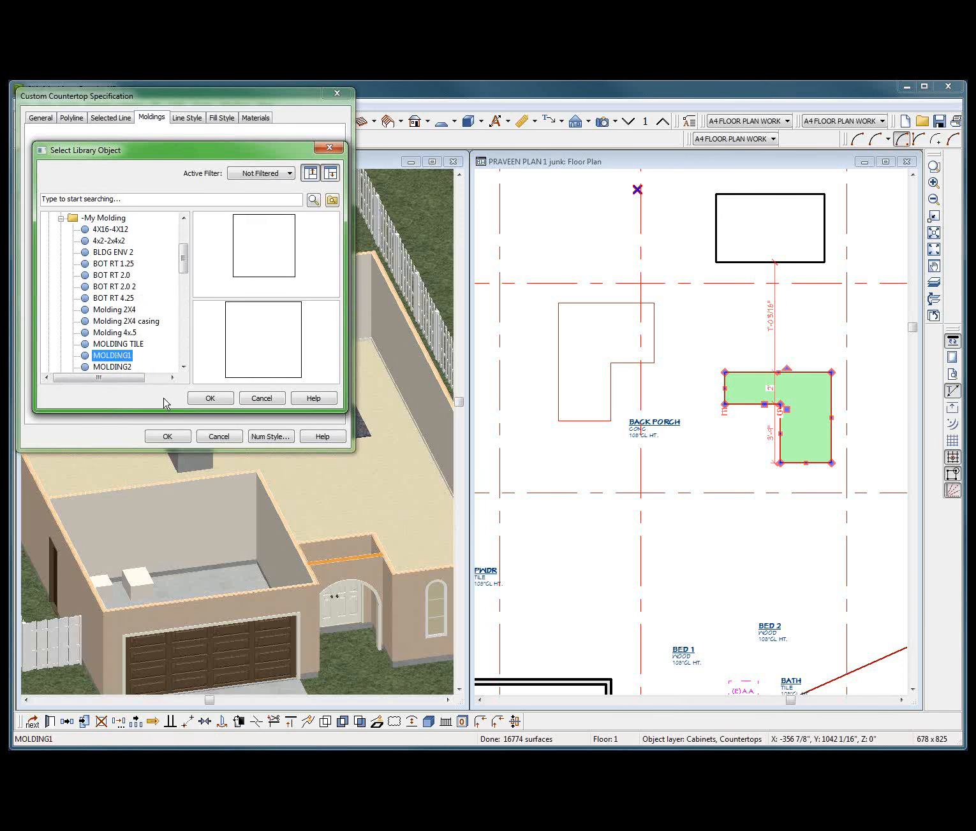
click(210, 398)
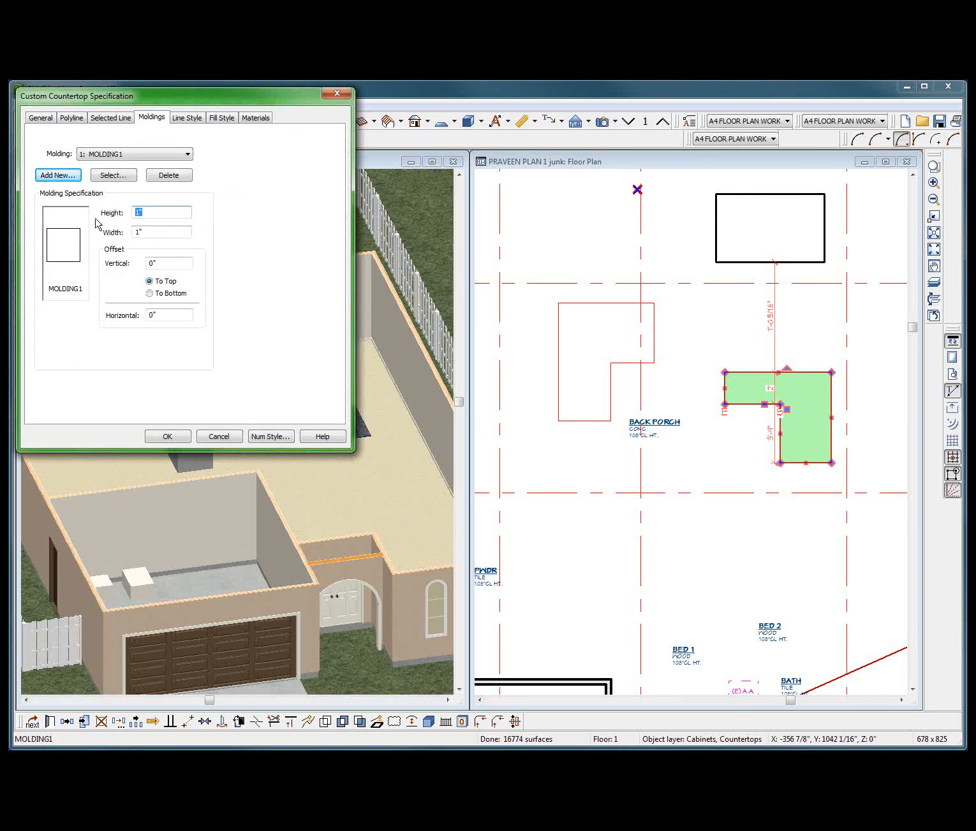
text(44)
Set MOLDING1's height and width to 4".
key(Tab)
text(4)
Add MOLDING2 from the -My Molding folder as the countertop's second molding.
click(58, 176)
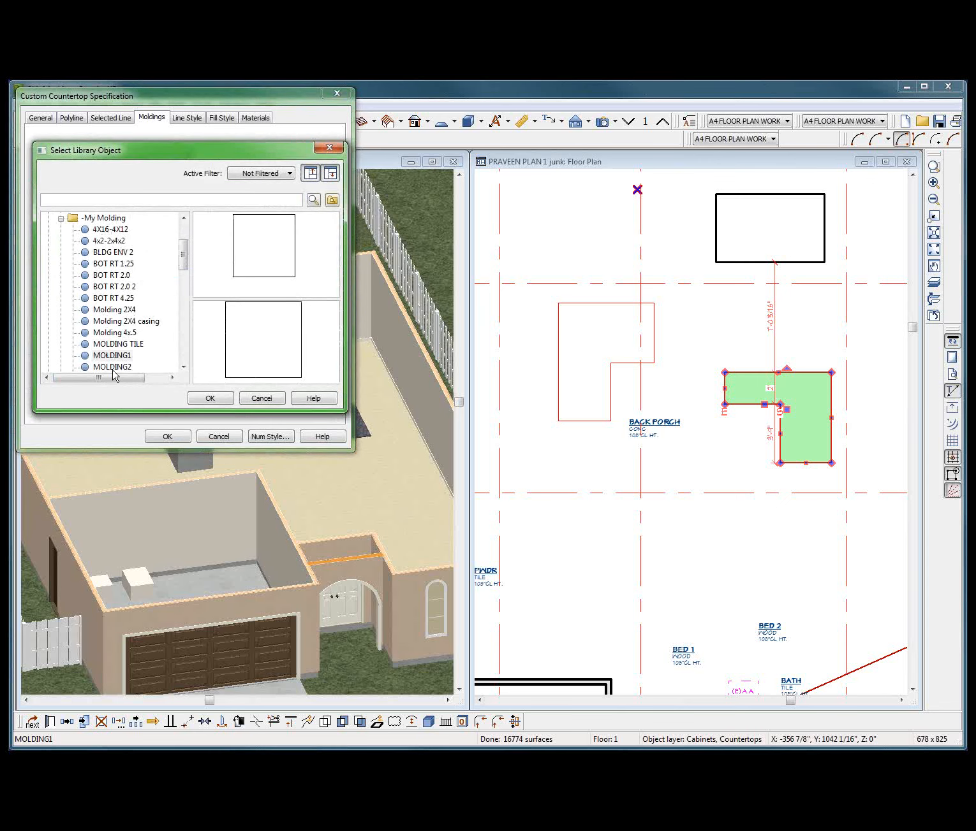
click(115, 368)
click(208, 398)
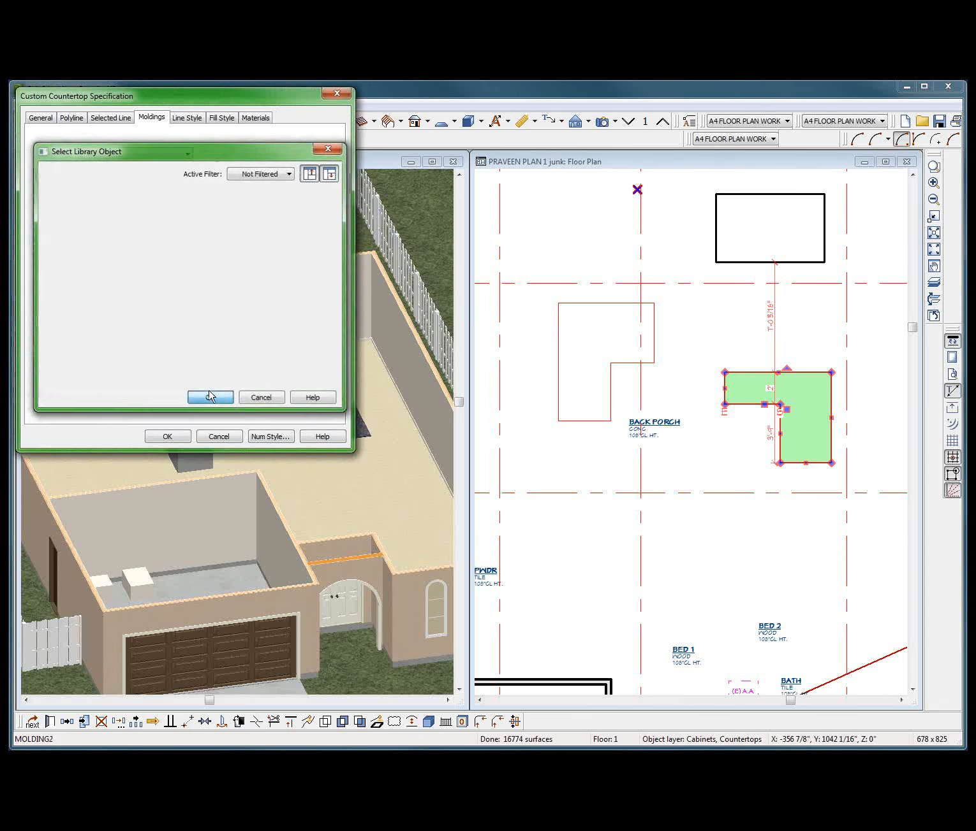
Set MOLDING2's height to 12", its width to 24", and its vertical offset to 4" measured to the bottom.
double_click(141, 213)
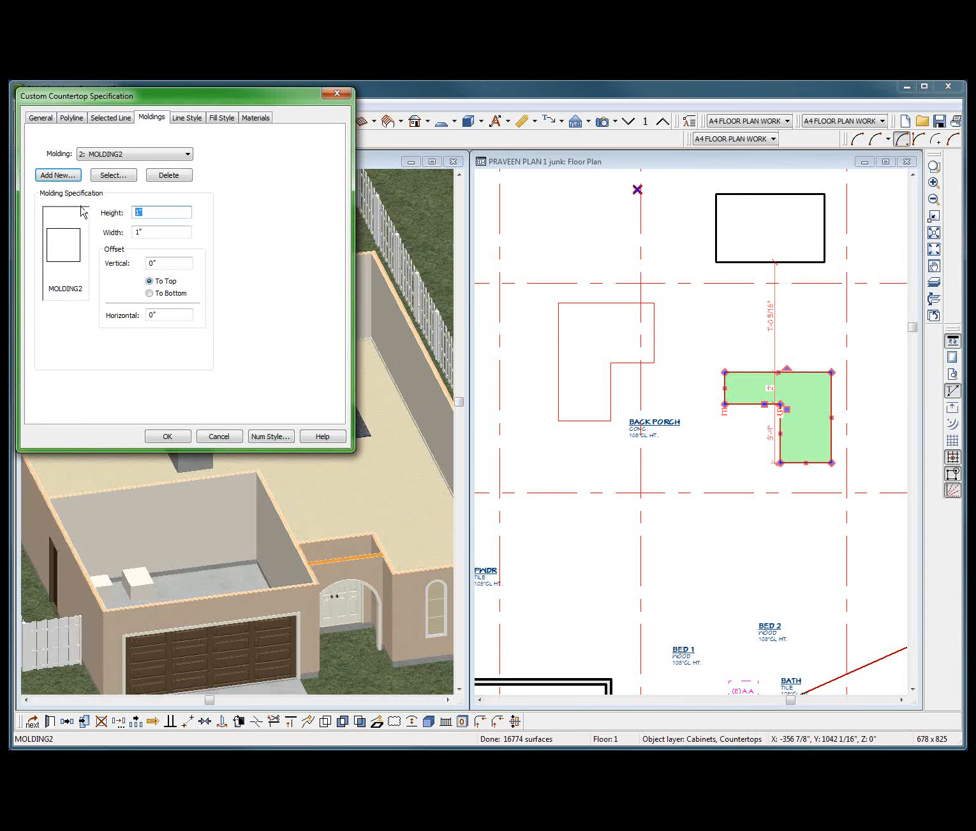
text(12)
click(150, 293)
text(4)
key(Return)
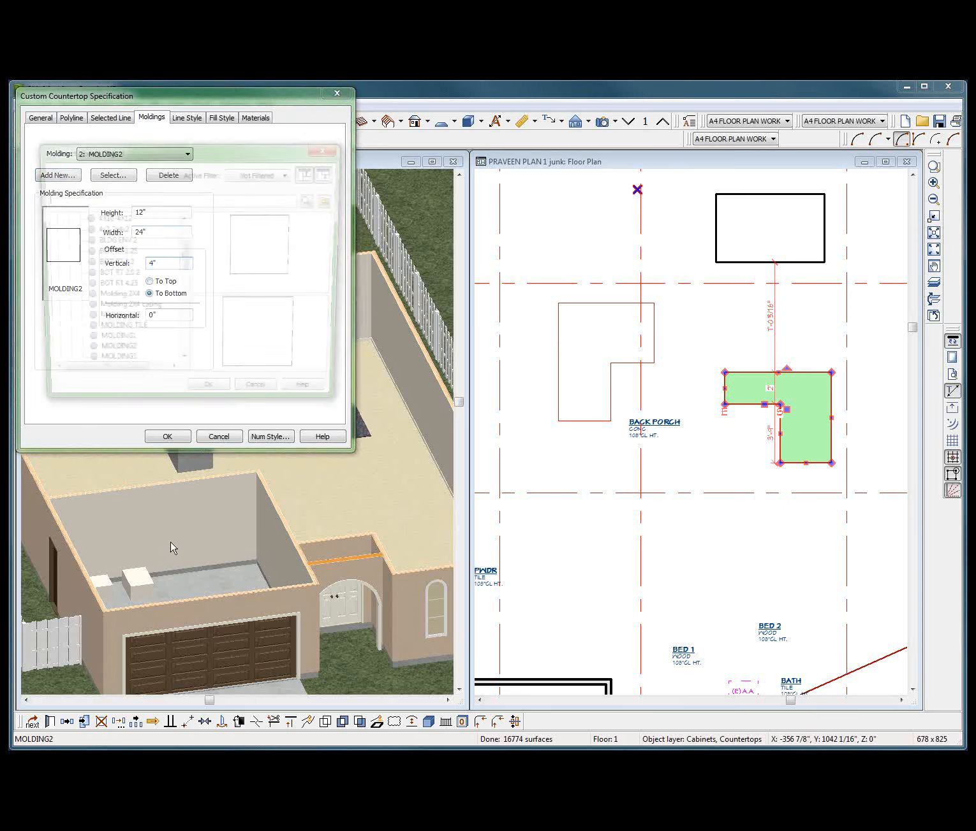
click(266, 398)
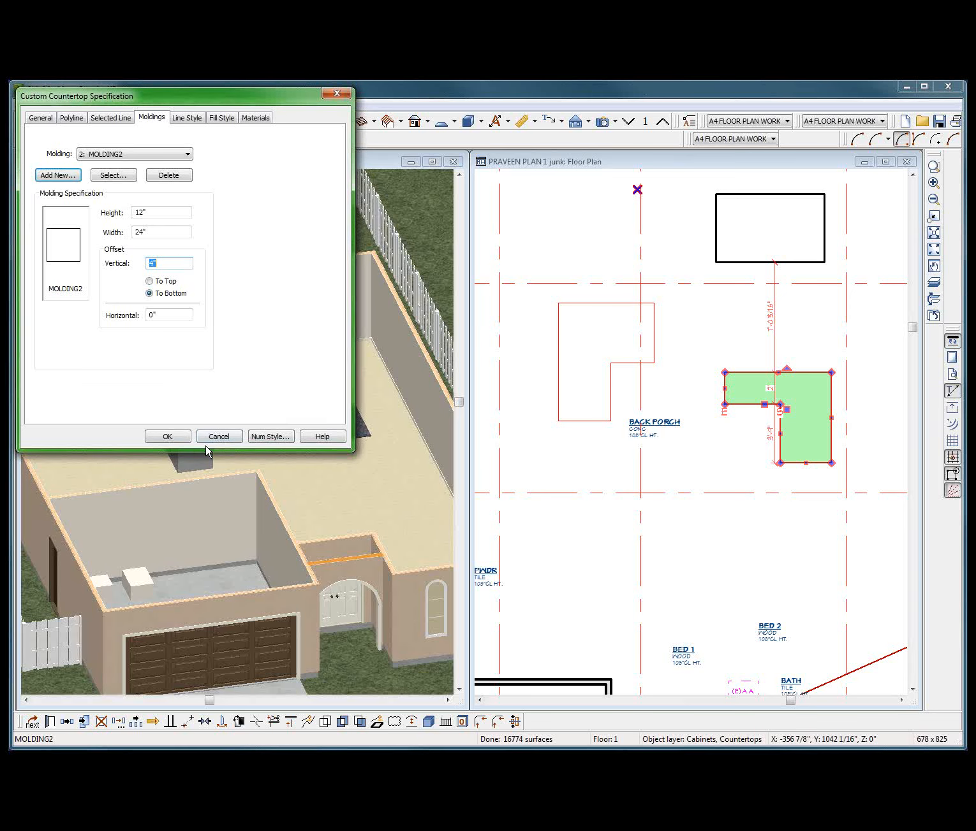
Apply the countertop's molding settings and check the resulting moldings in the 3D floor overview.
click(167, 437)
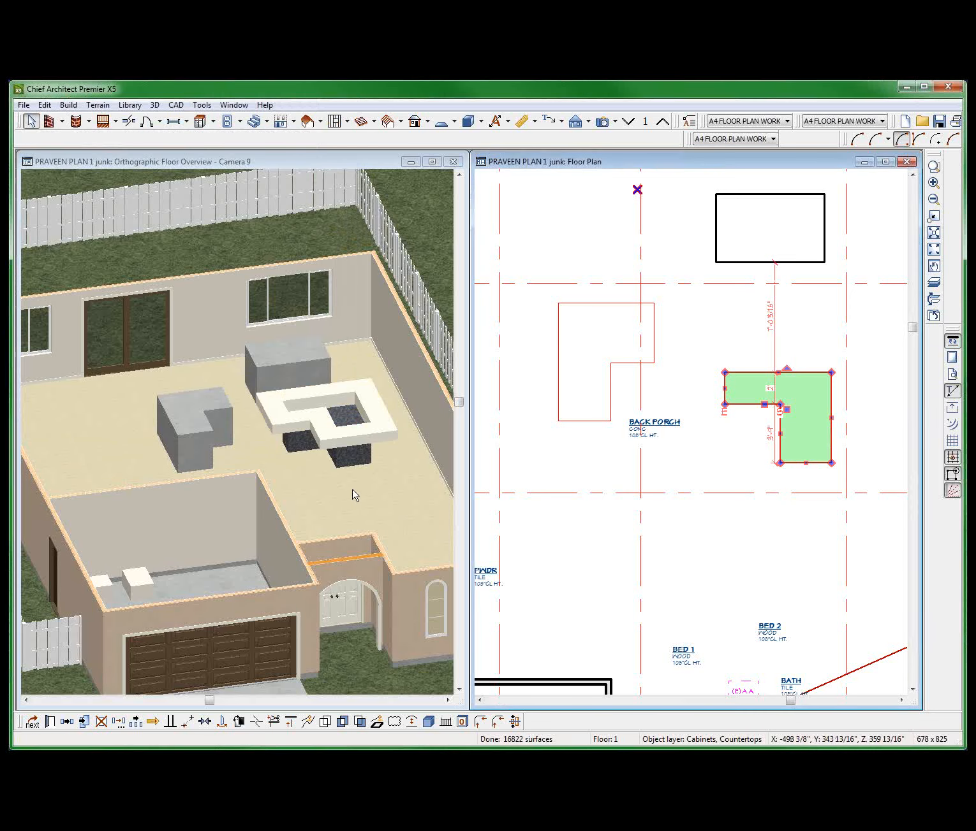
scroll(357, 451, up, 2)
scroll(357, 451, down, 3)
click(358, 452)
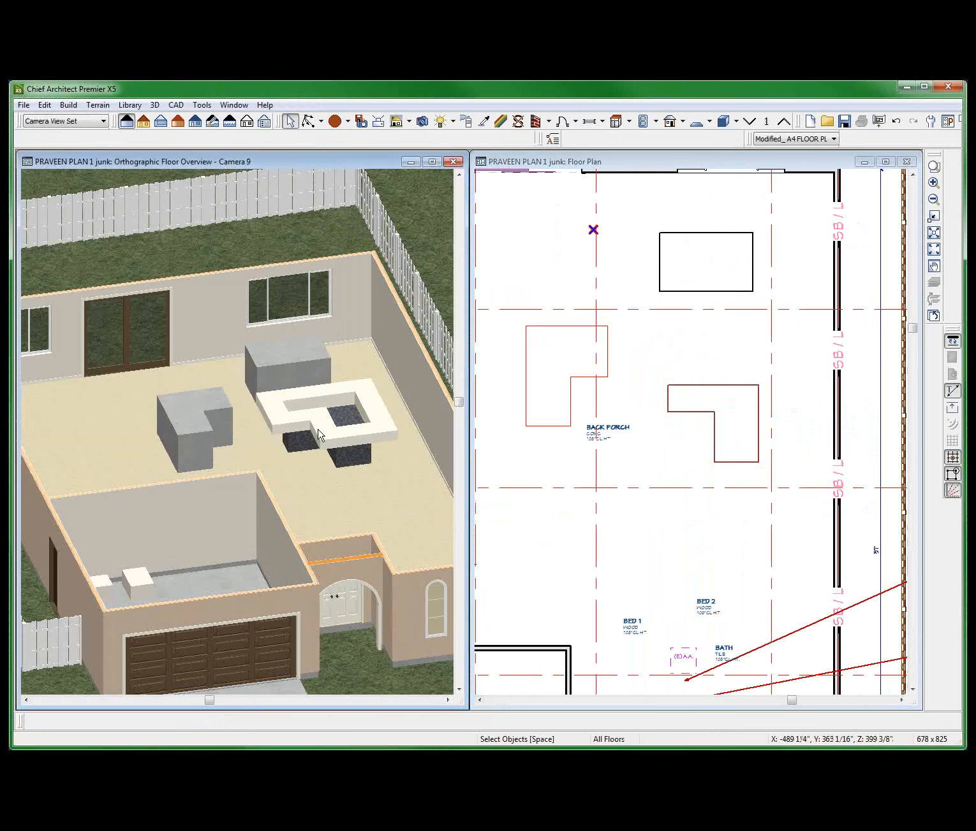
middle_drag(296, 486, 332, 479)
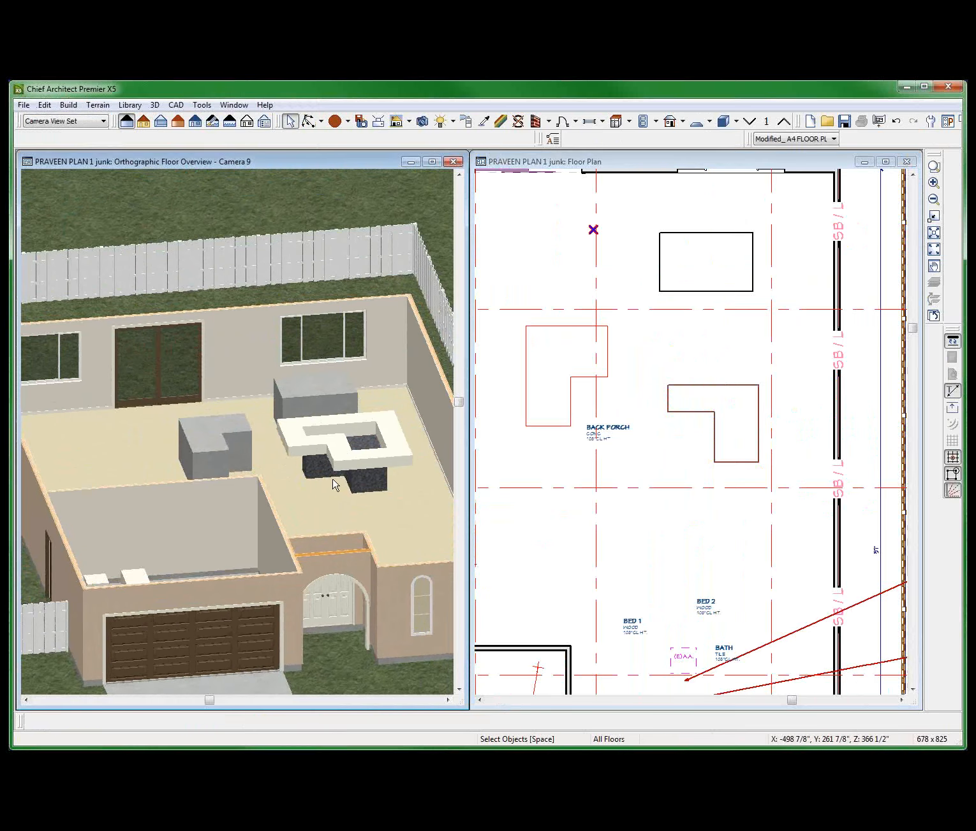
Set the vertical offset of the countertop's MOLDING1 to -4" measured to the top.
click(334, 484)
scroll(348, 477, up, 2)
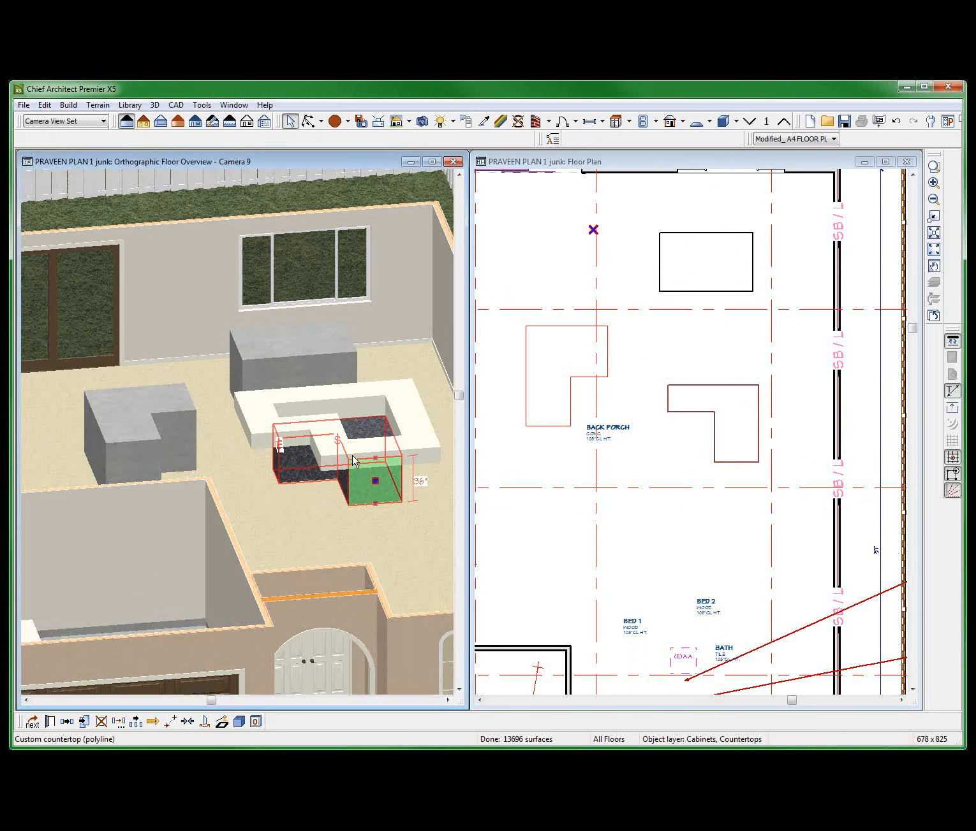
double_click(355, 468)
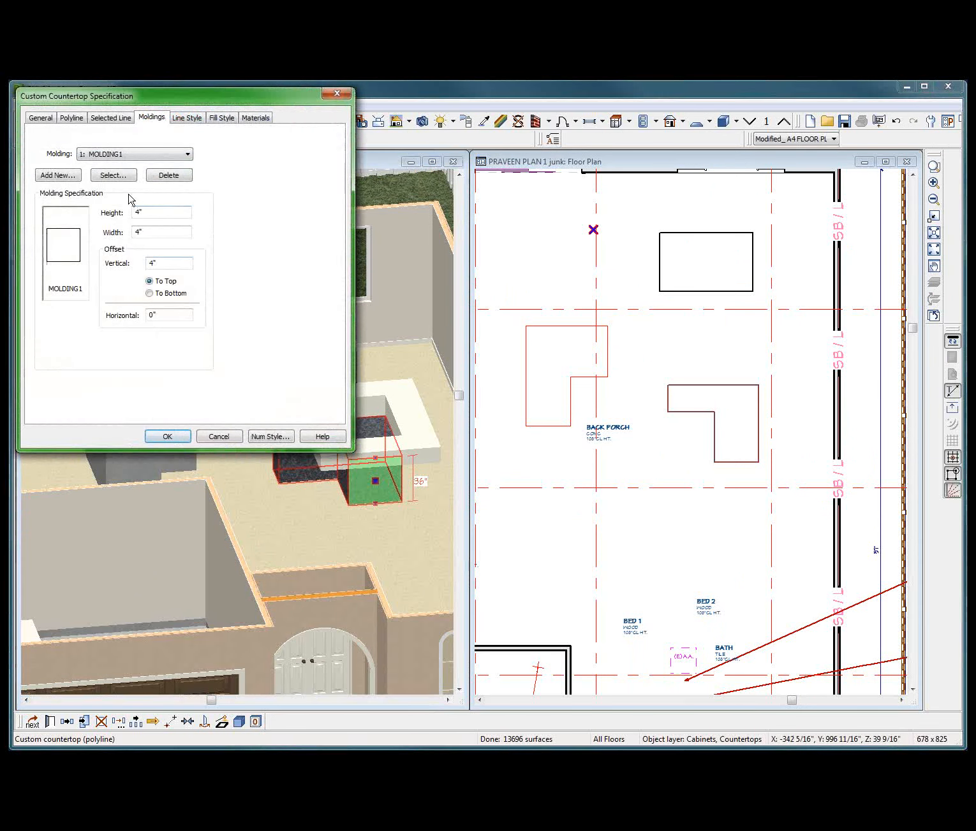
double_click(168, 264)
text(-4)
key(Return)
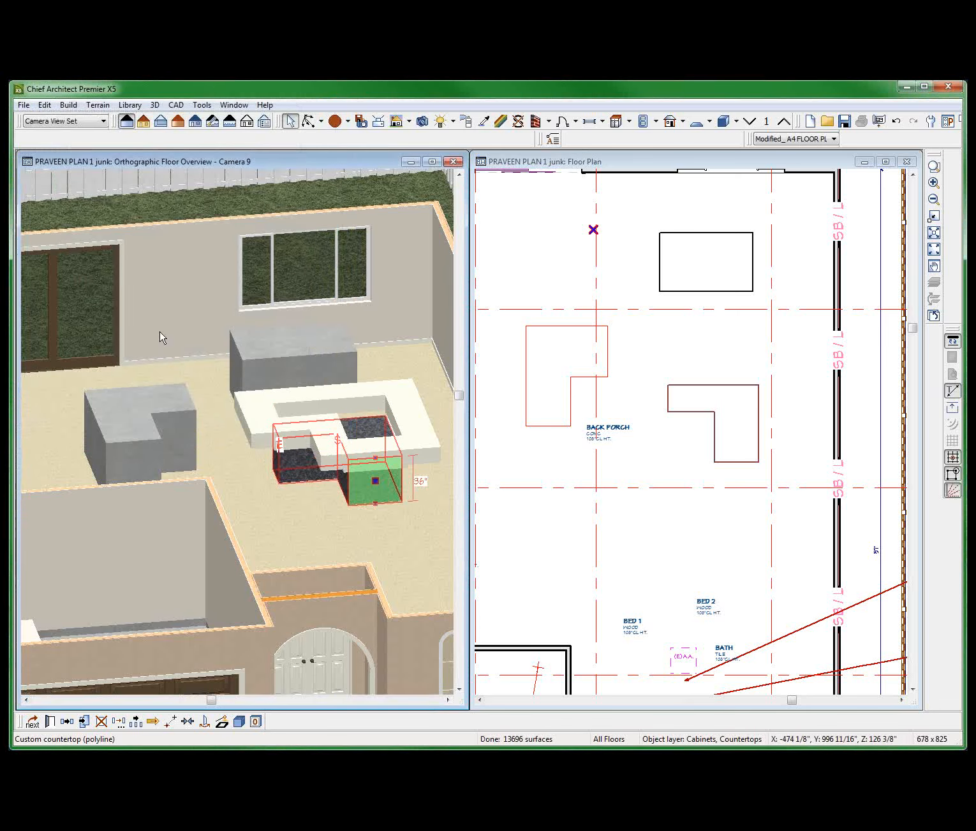
key(Escape)
Set the height and width of the countertop's MOLDING2 to 6".
scroll(386, 507, up, 5)
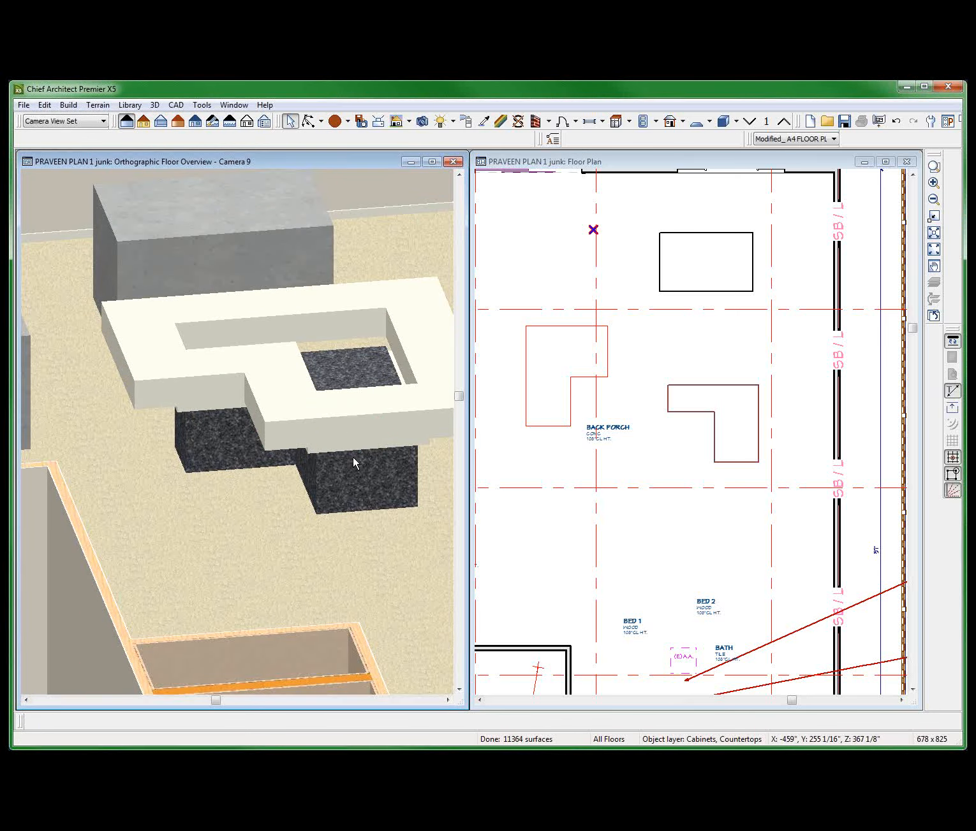
click(339, 428)
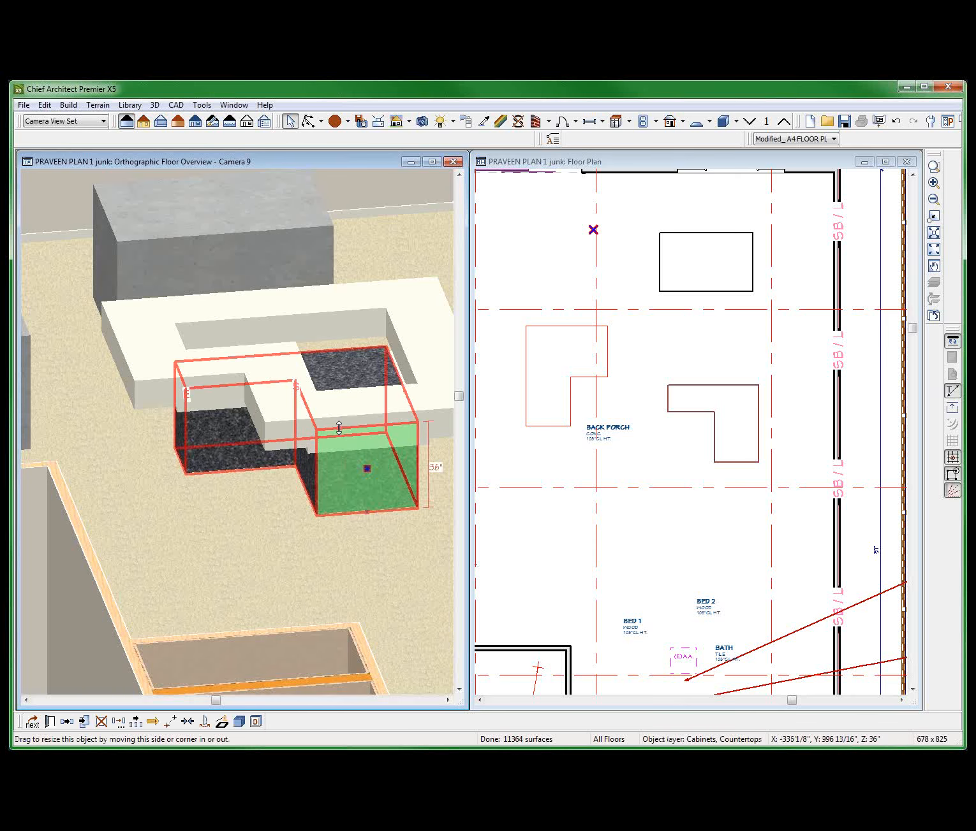
double_click(339, 429)
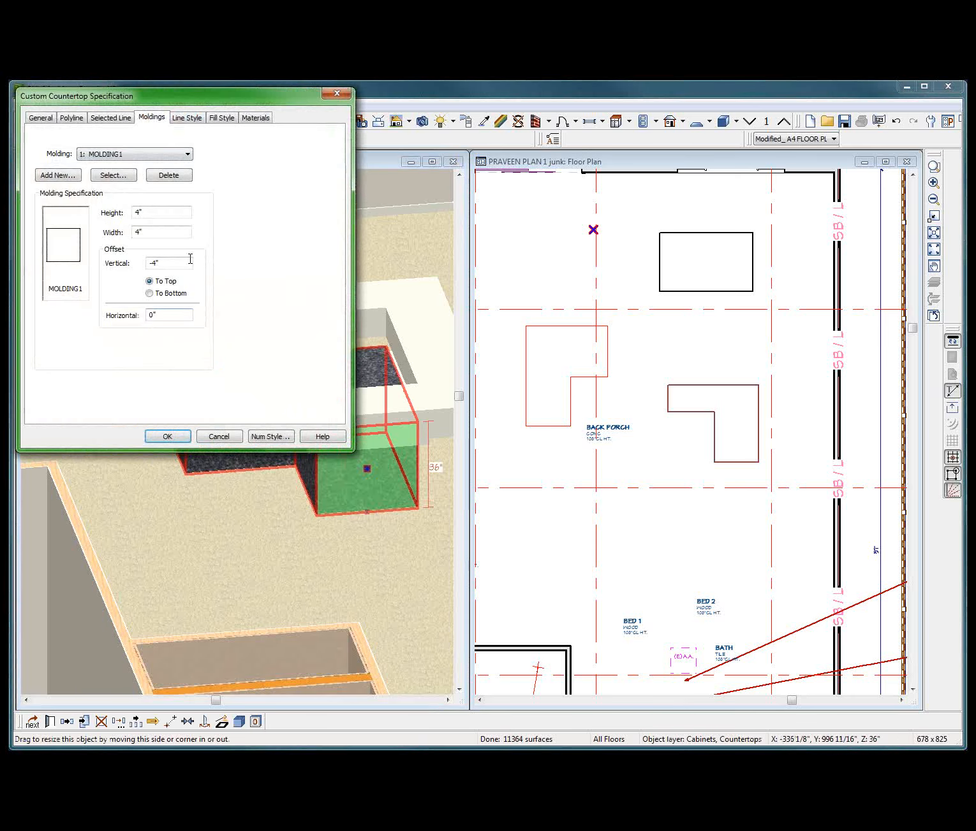
click(146, 156)
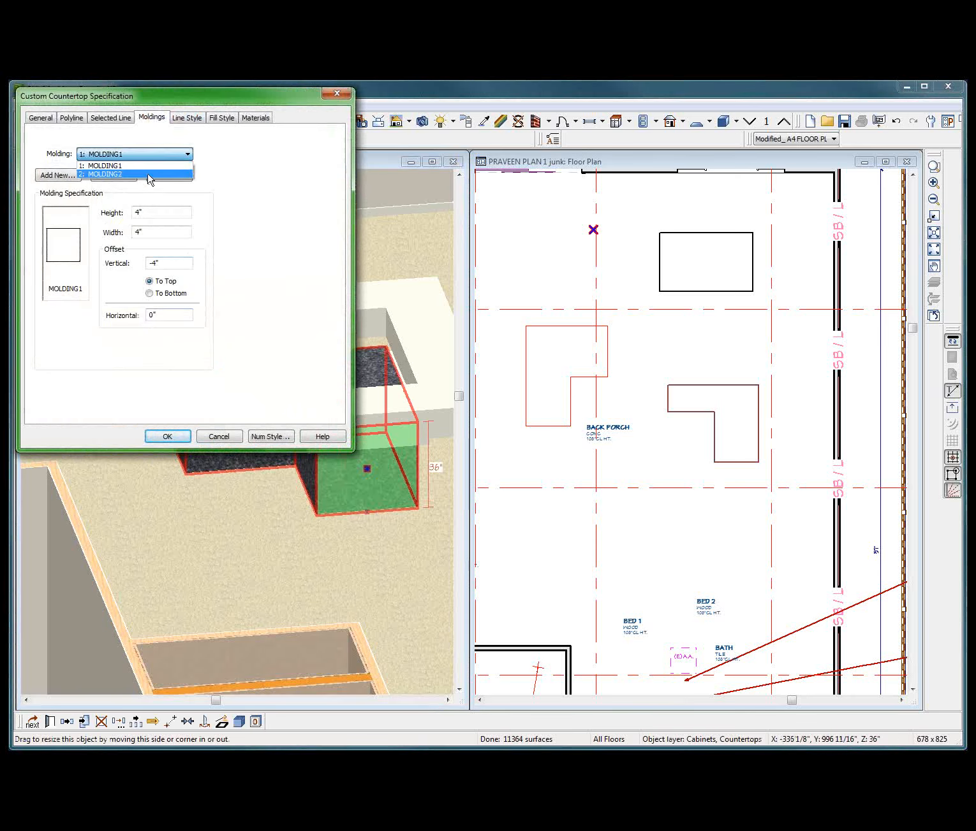
click(148, 173)
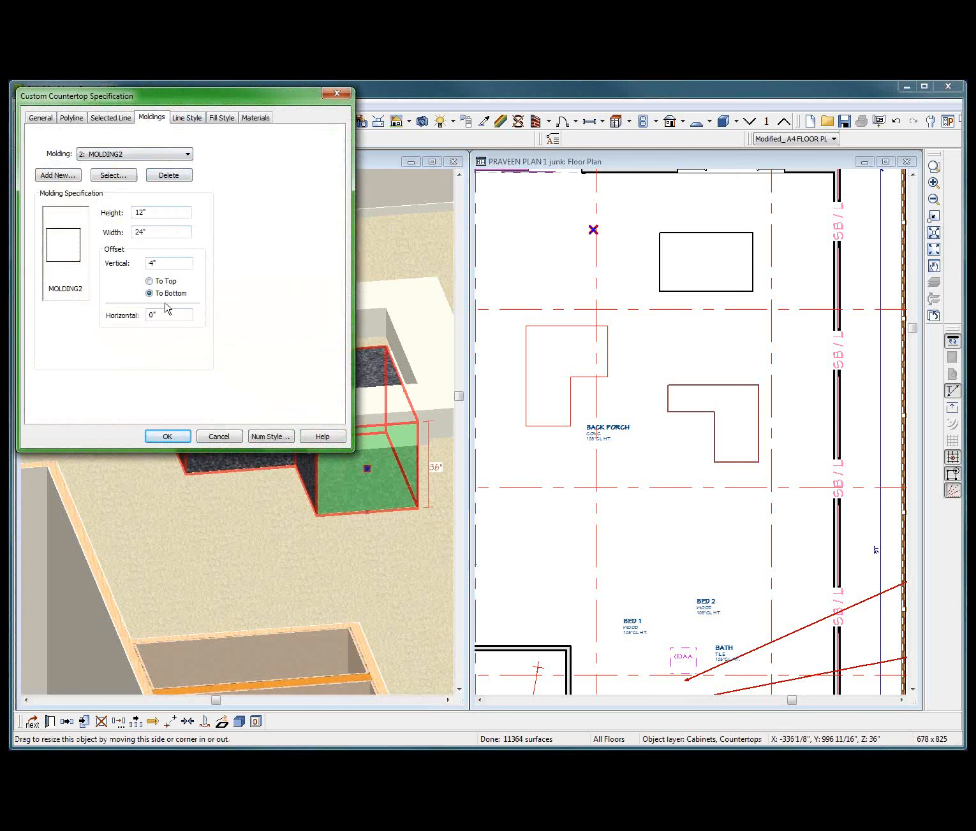
drag(150, 231, 93, 241)
text(6)
click(158, 212)
key(Return)
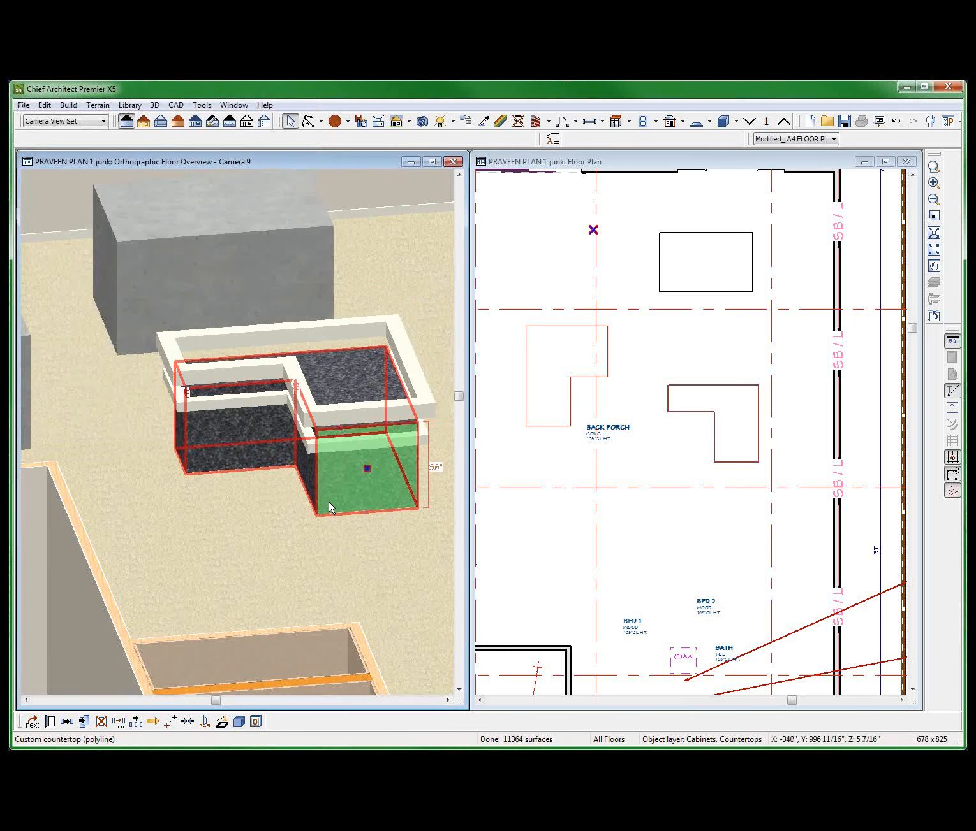
Examine the countertop's two moldings in the 3D overview and review MOLDING1's specification.
scroll(325, 502, down, 2)
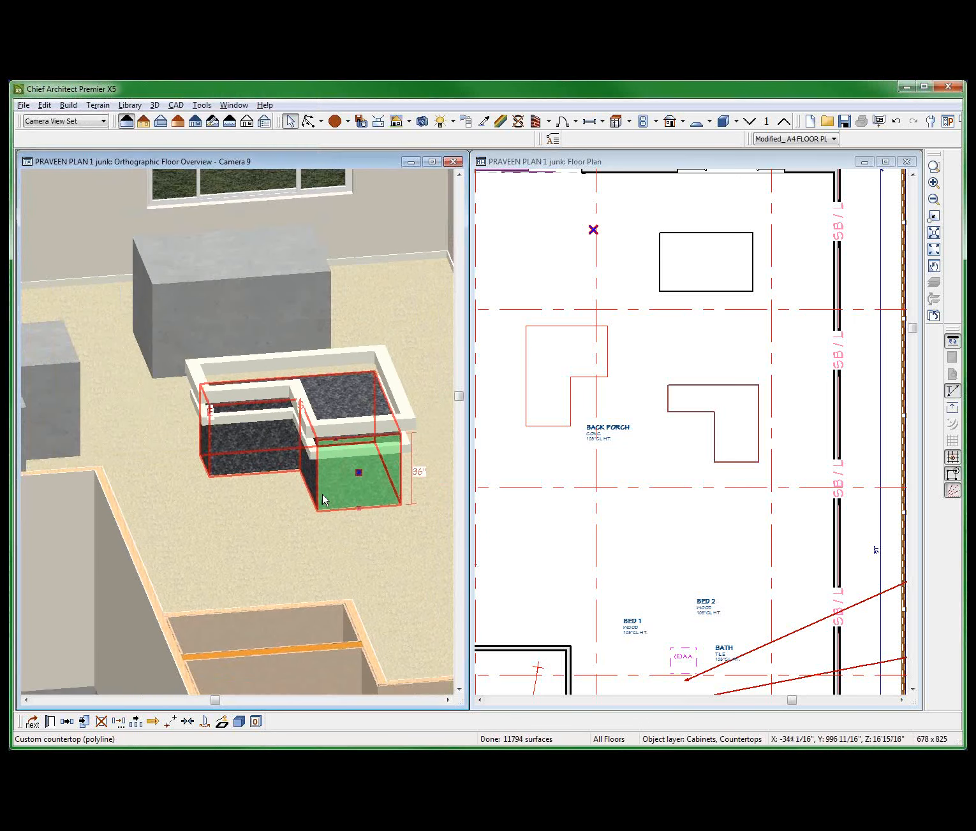
mouse_move(325, 501)
middle_down()
mouse_move(314, 542)
mouse_move(322, 527)
middle_up()
scroll(306, 525, up, 2)
key(space)
click(311, 532)
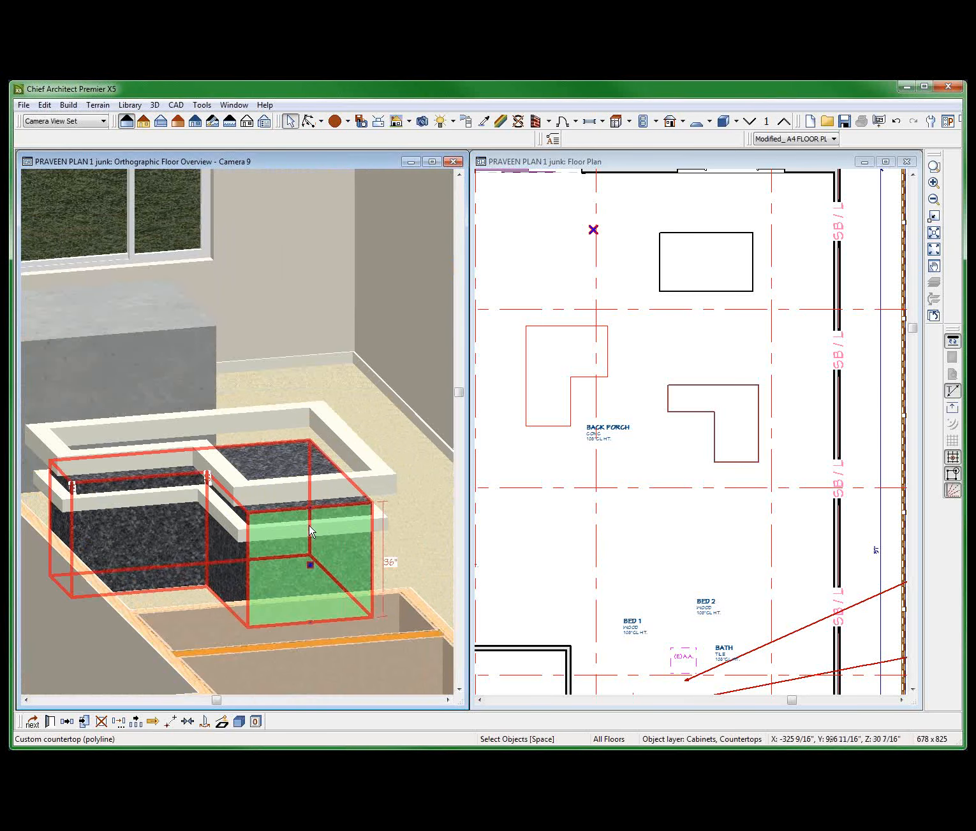
double_click(310, 531)
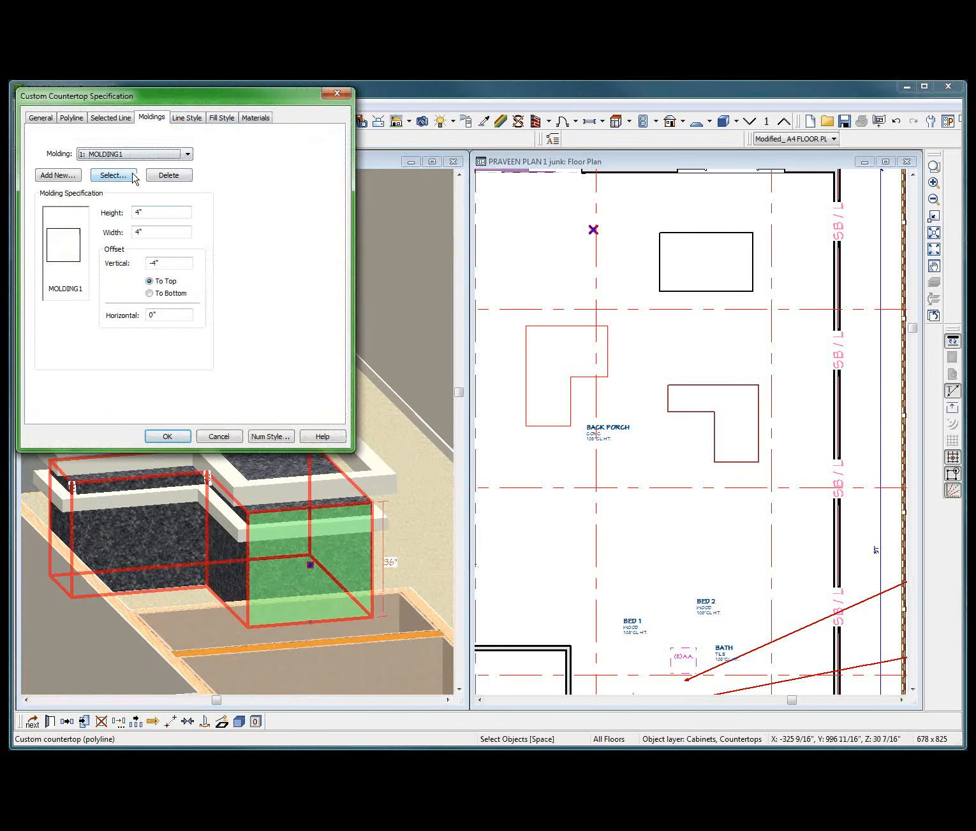
click(222, 437)
key(Escape)
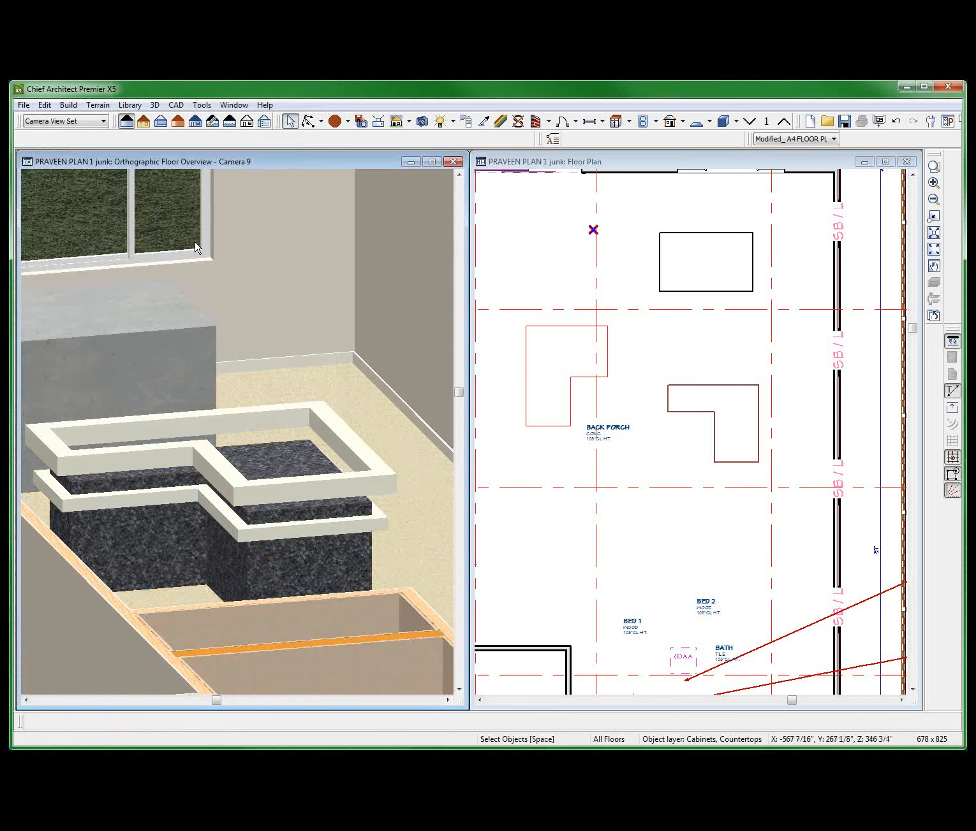
Copy the Carpet-B4 material from the floor onto the countertop's upper molding with the Material Painter.
click(485, 121)
click(340, 375)
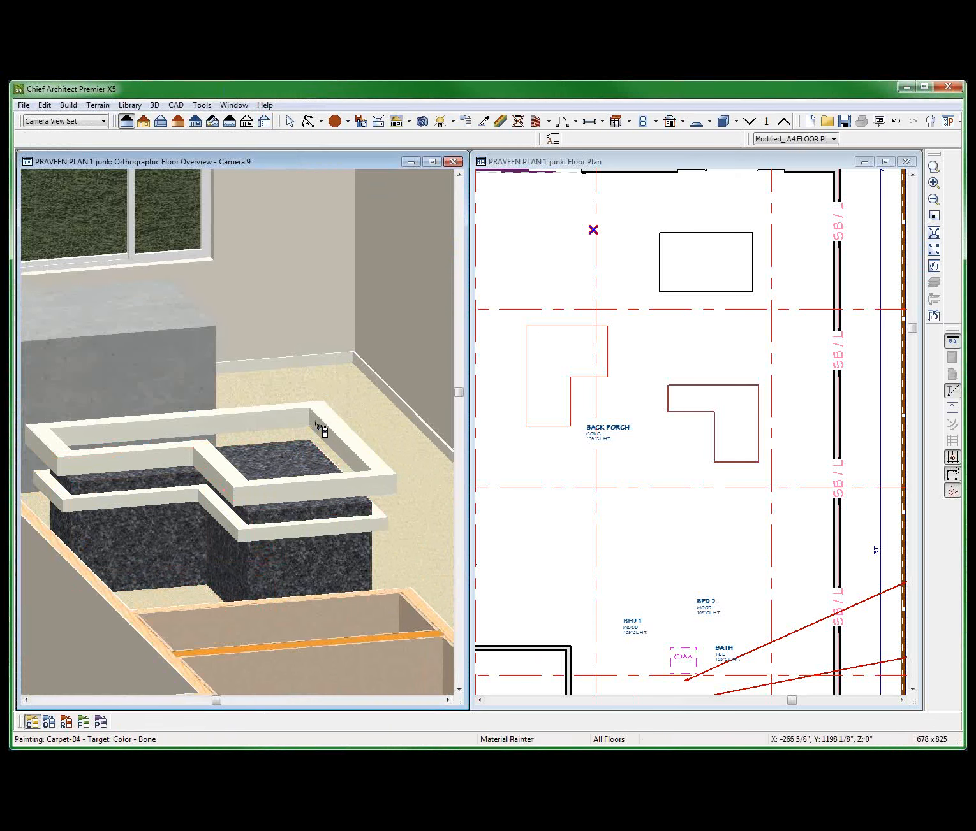
click(322, 420)
key(space)
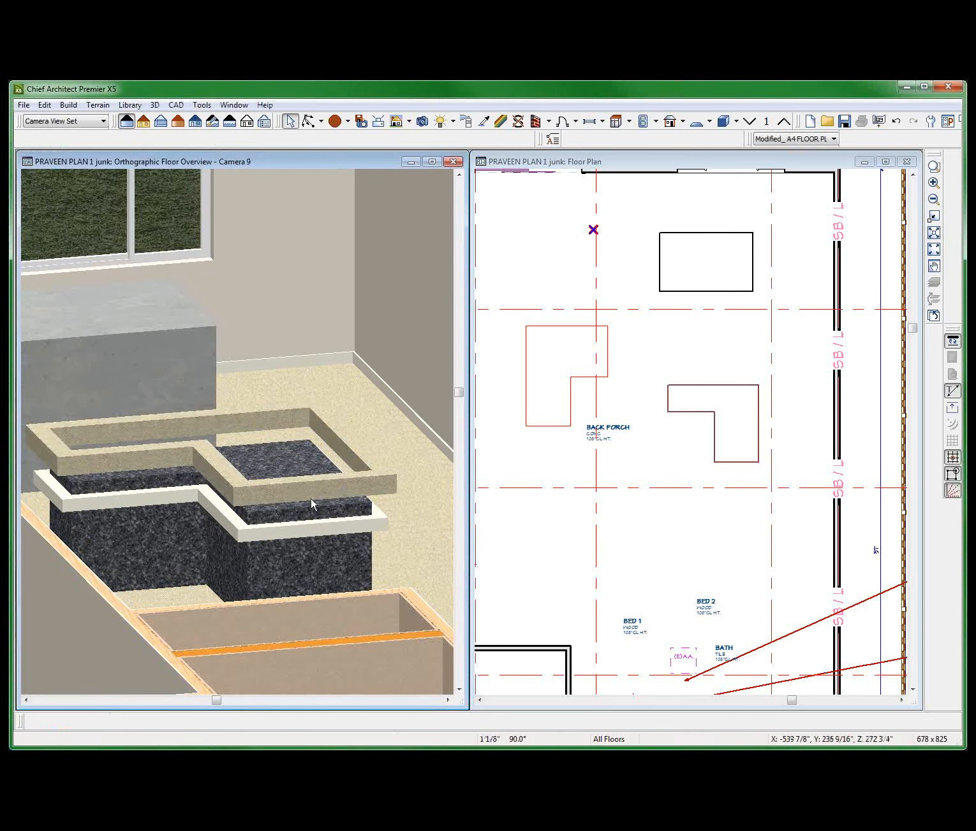
Check the materials of both moldings in the countertop specification, and move MOLDING2 down with a negative vertical offset.
click(303, 548)
double_click(309, 562)
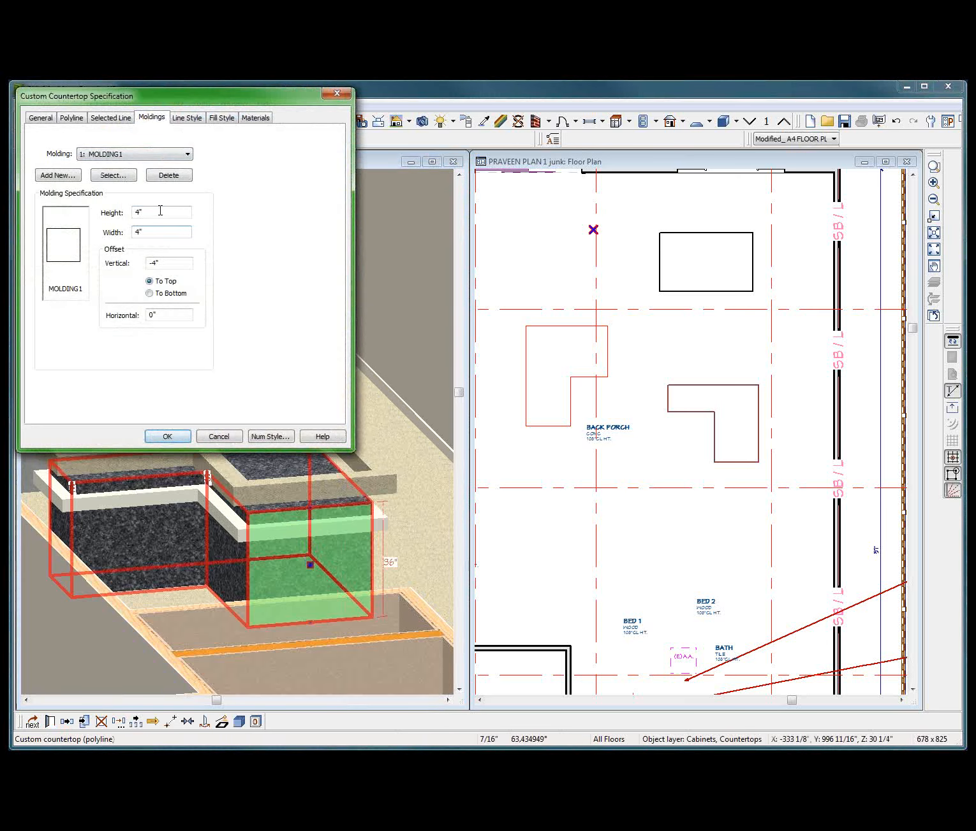
click(250, 116)
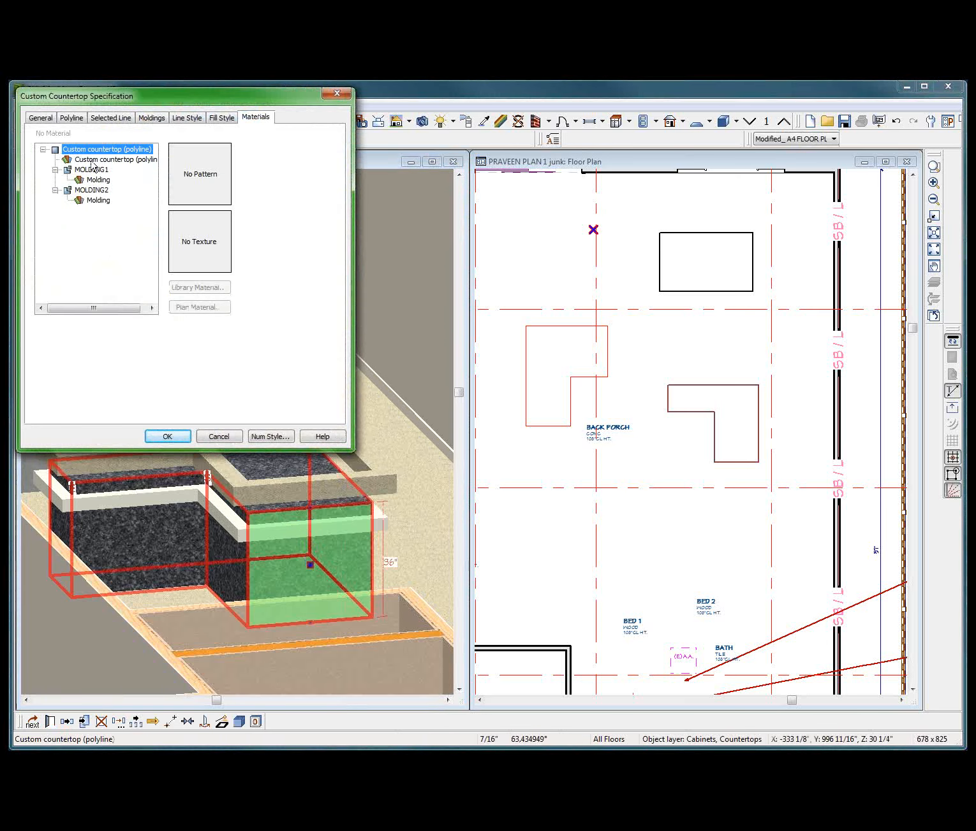
click(99, 182)
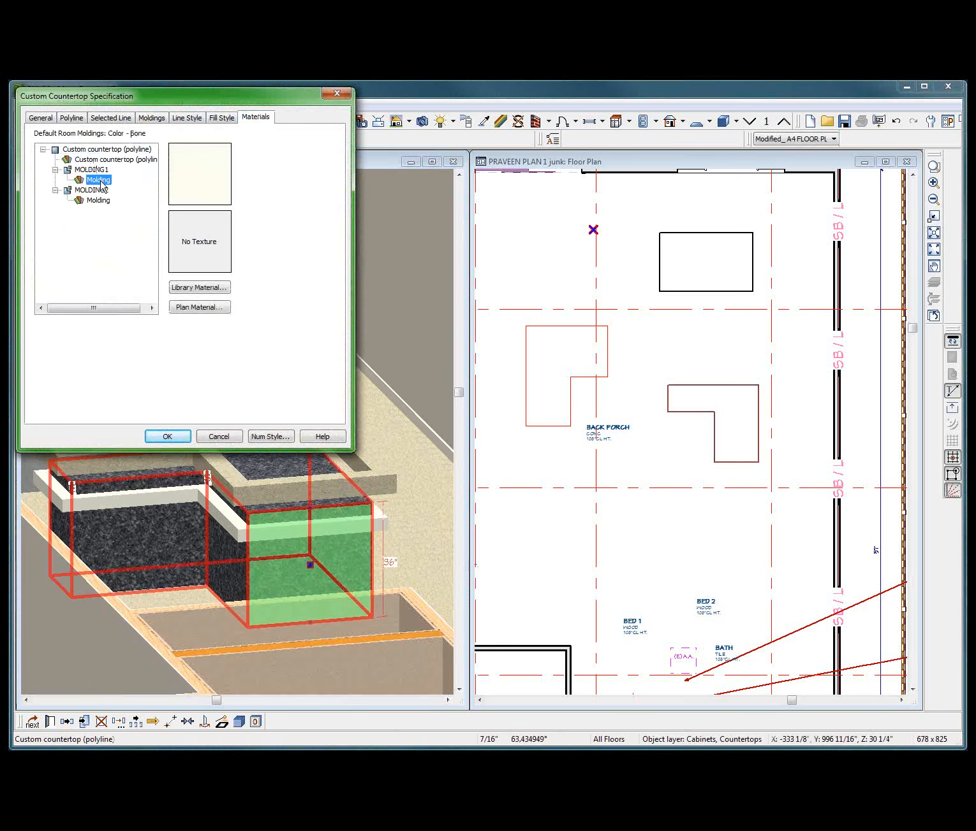
click(99, 200)
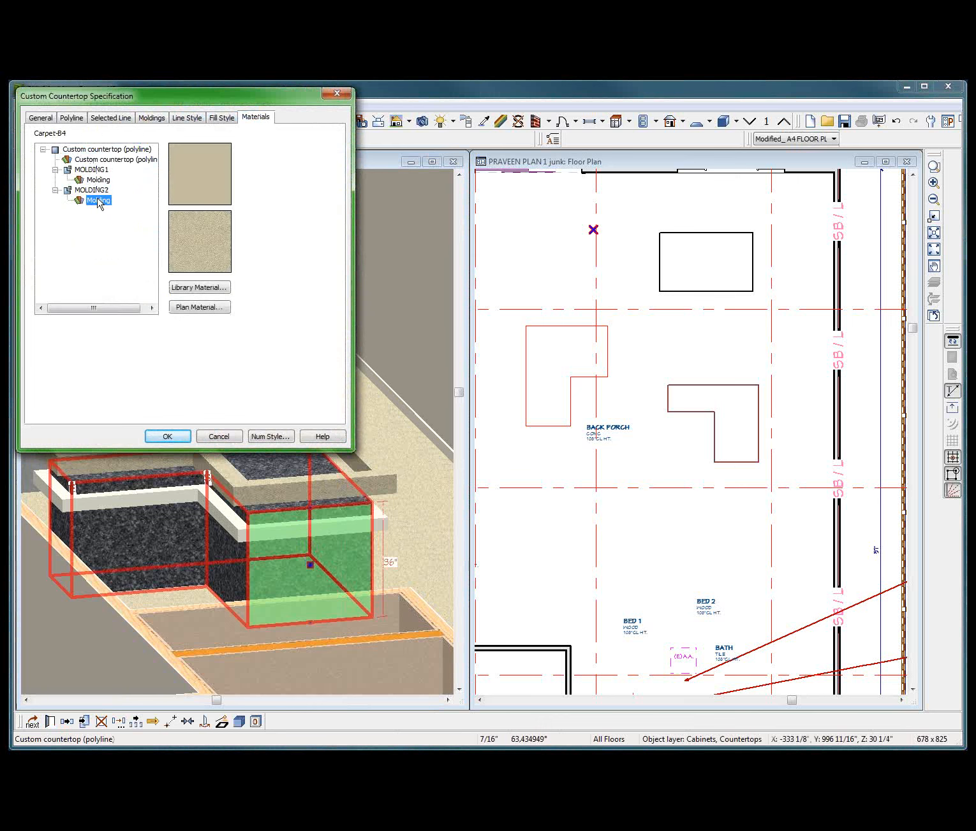
click(151, 118)
click(124, 155)
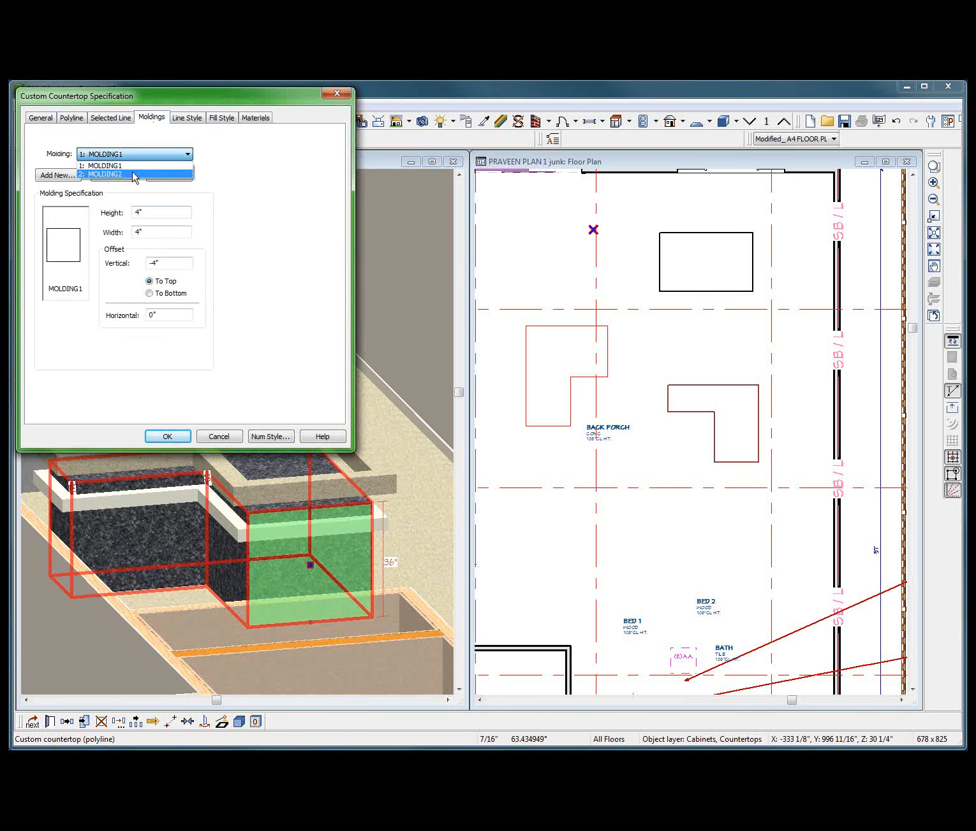
click(134, 174)
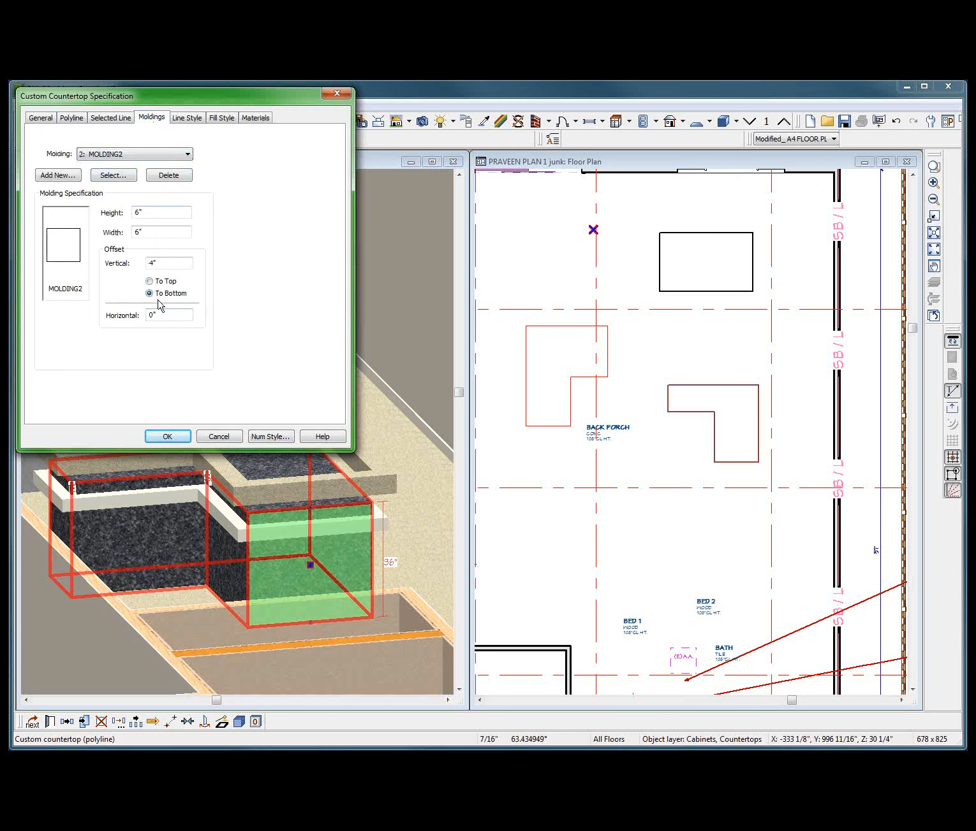
drag(165, 262, 113, 273)
text(-)
key(Return)
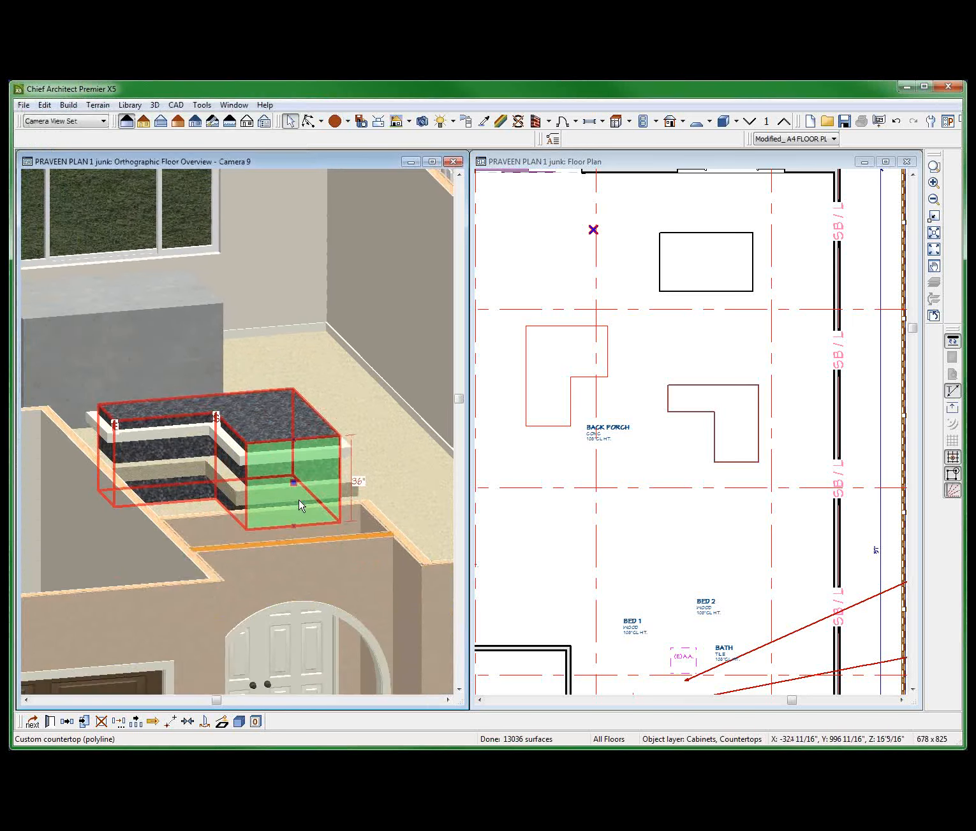
Set MOLDING1's vertical offset to 0" measured to the top.
scroll(299, 505, up, 2)
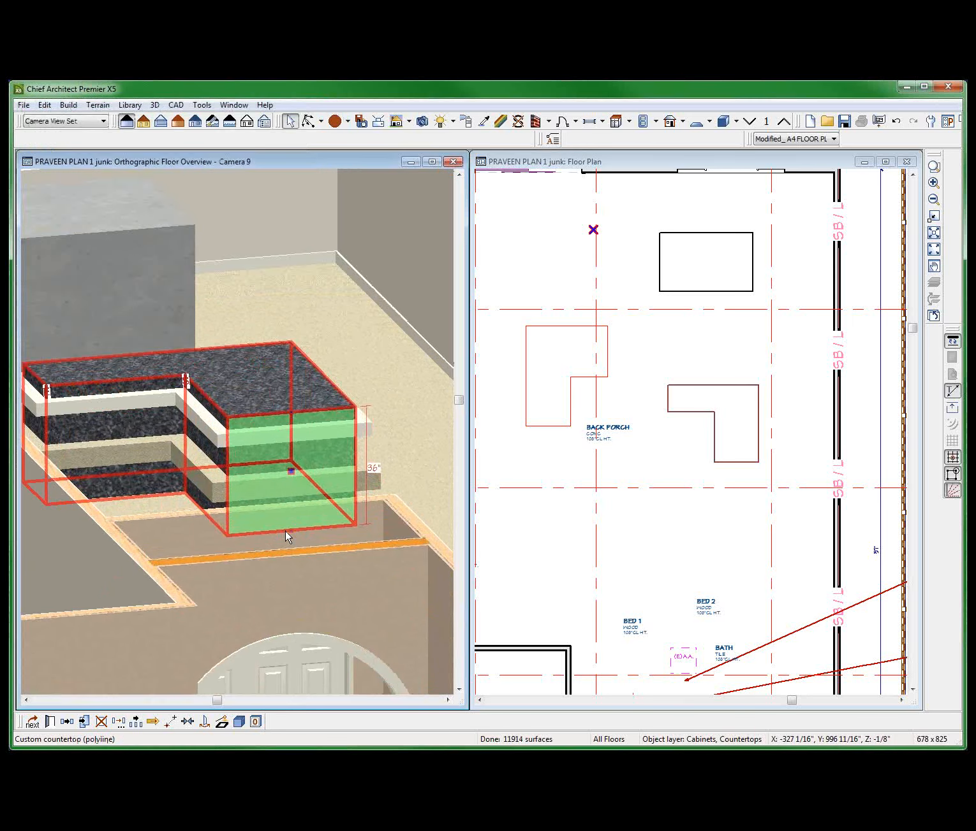
double_click(285, 504)
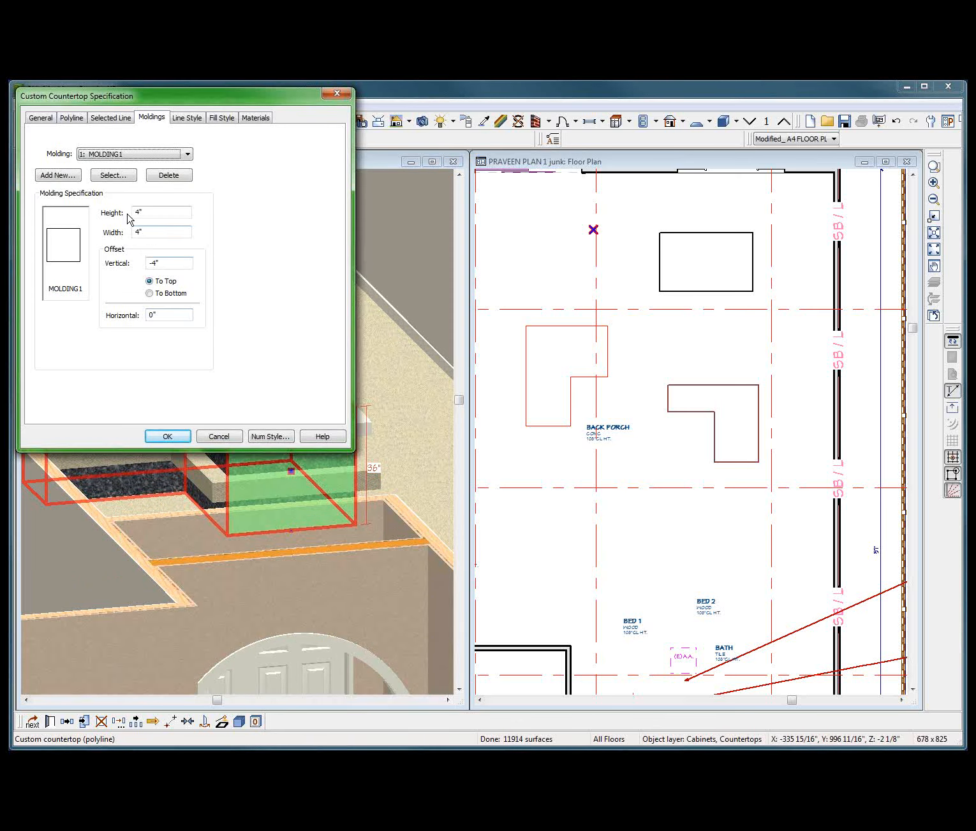
double_click(165, 263)
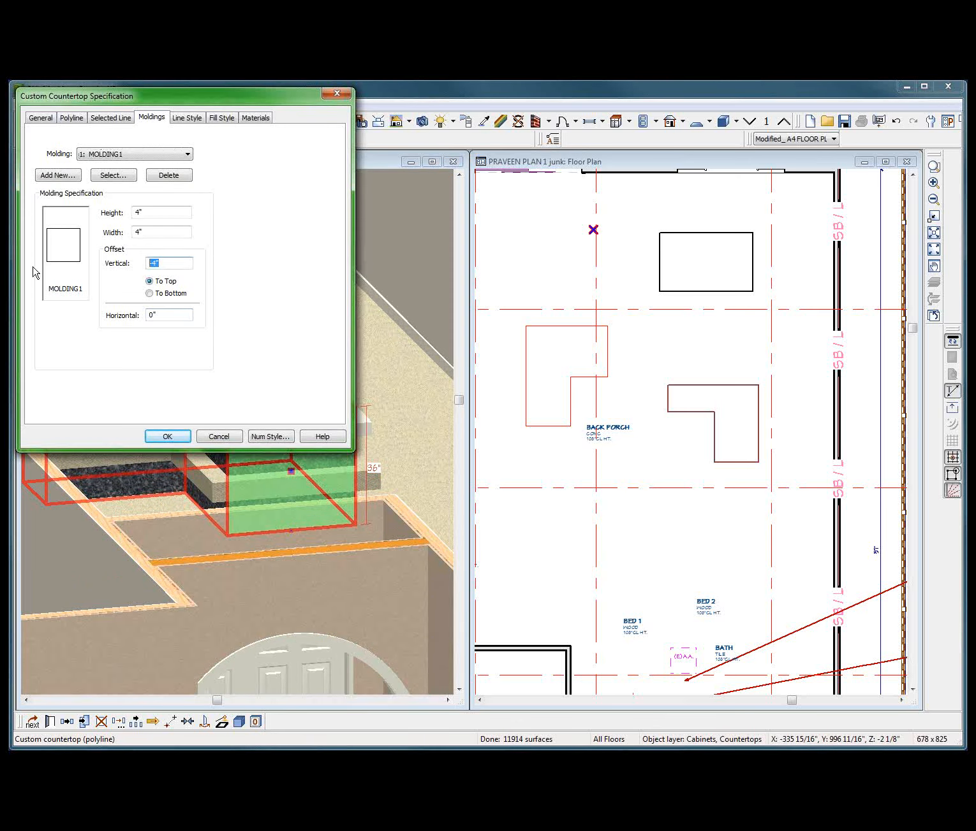
key(Return)
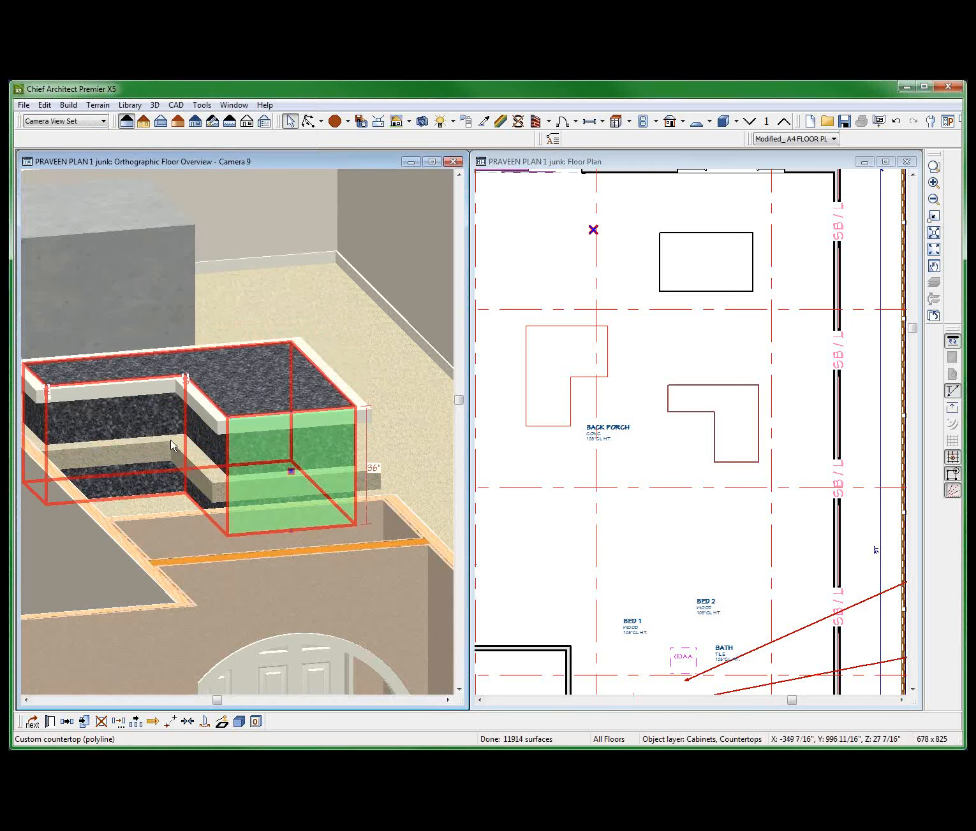
Set MOLDING1's vertical offset to 4" measured to the top.
double_click(229, 402)
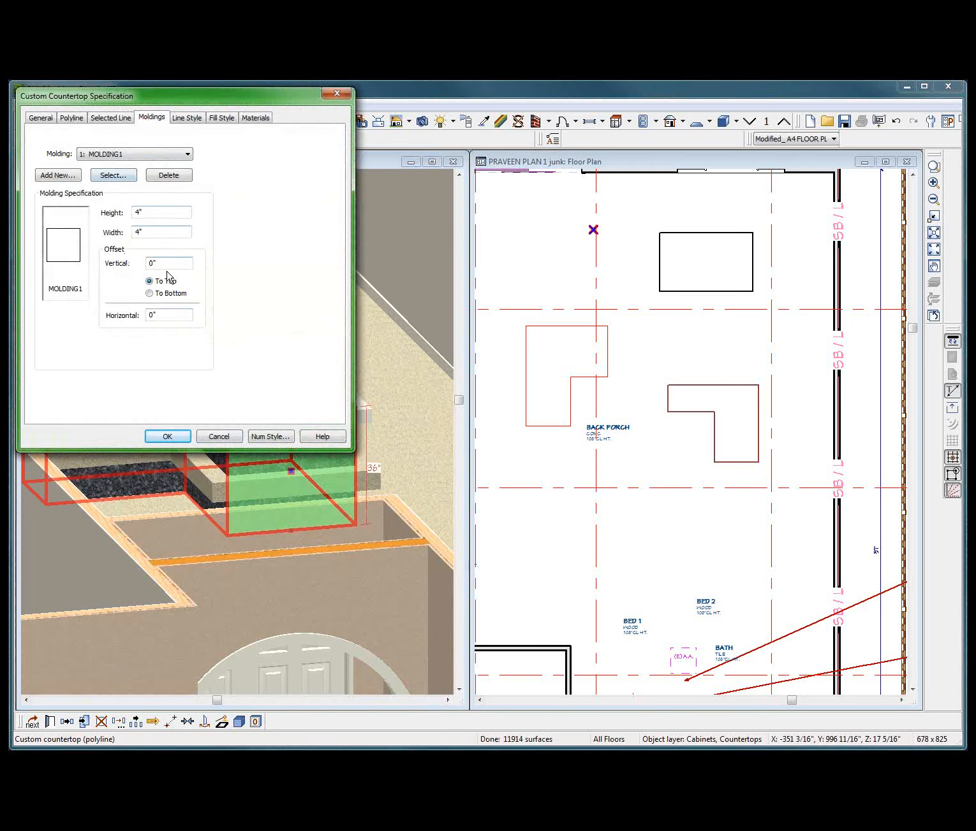
drag(168, 264, 91, 253)
text(4)
key(Return)
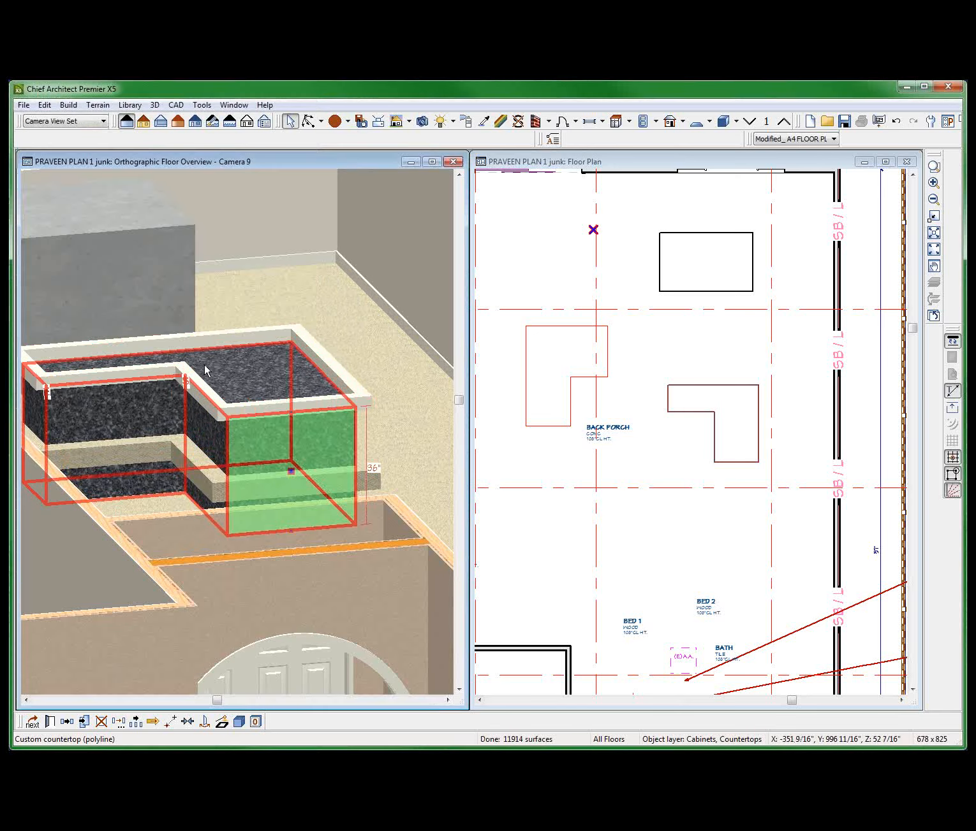
Set MOLDING1's vertical offset back to -4" measured to the top.
double_click(145, 472)
double_click(153, 264)
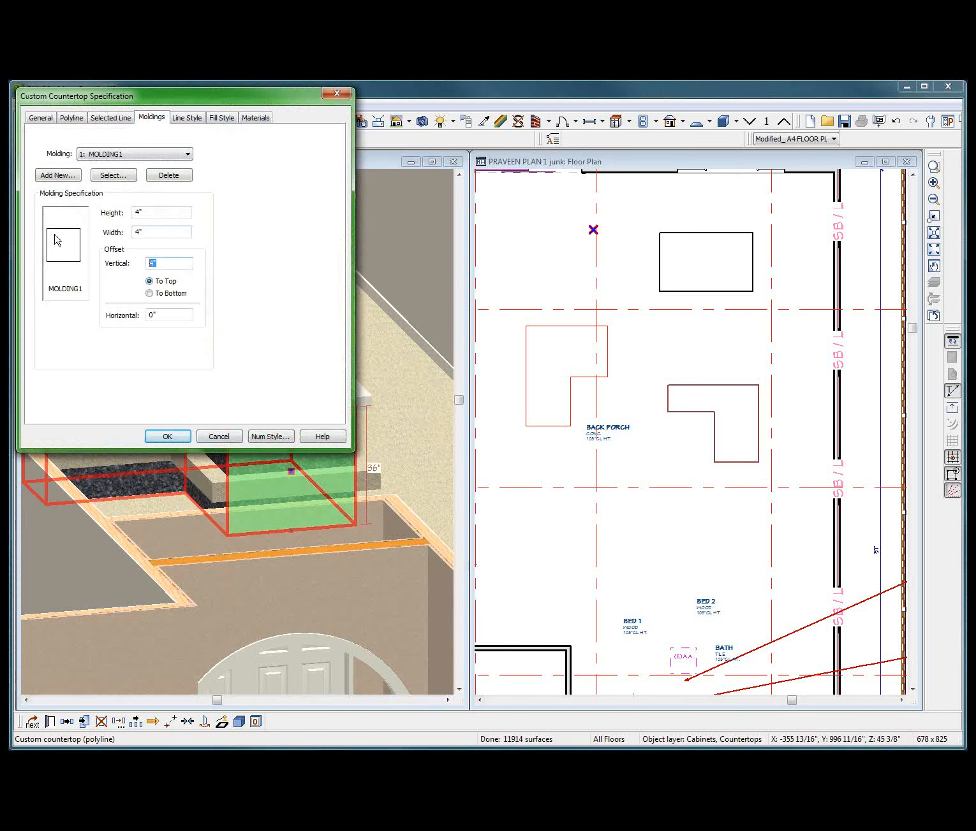
text(-)
key(Return)
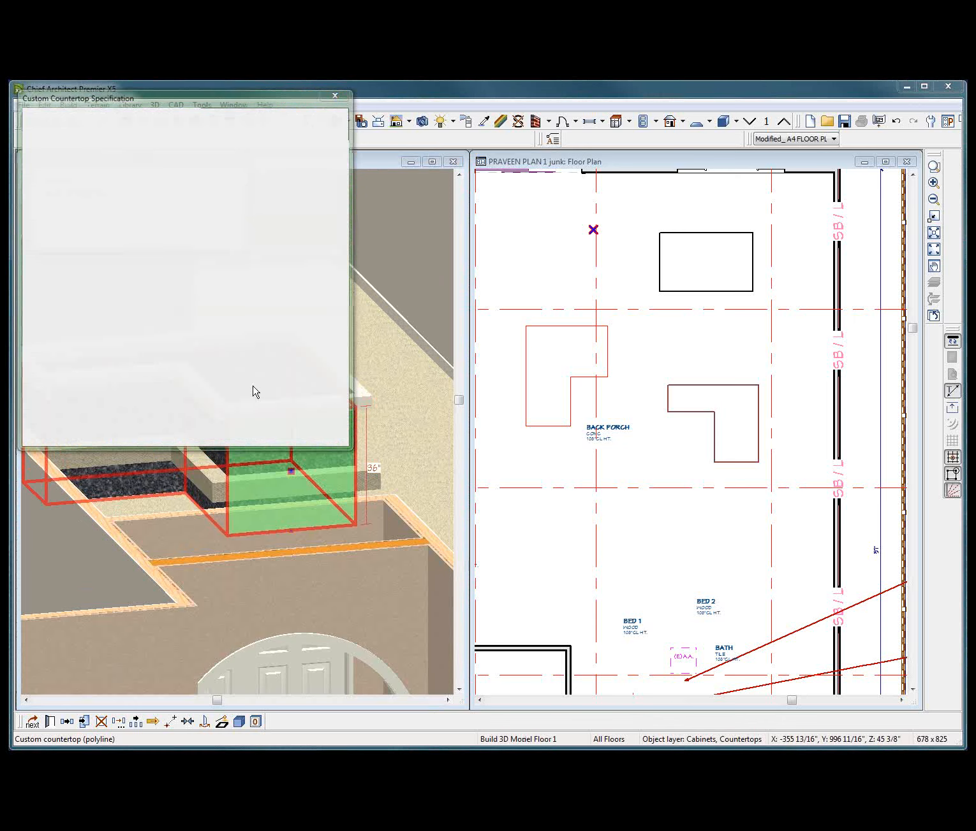
scroll(314, 371, down, 2)
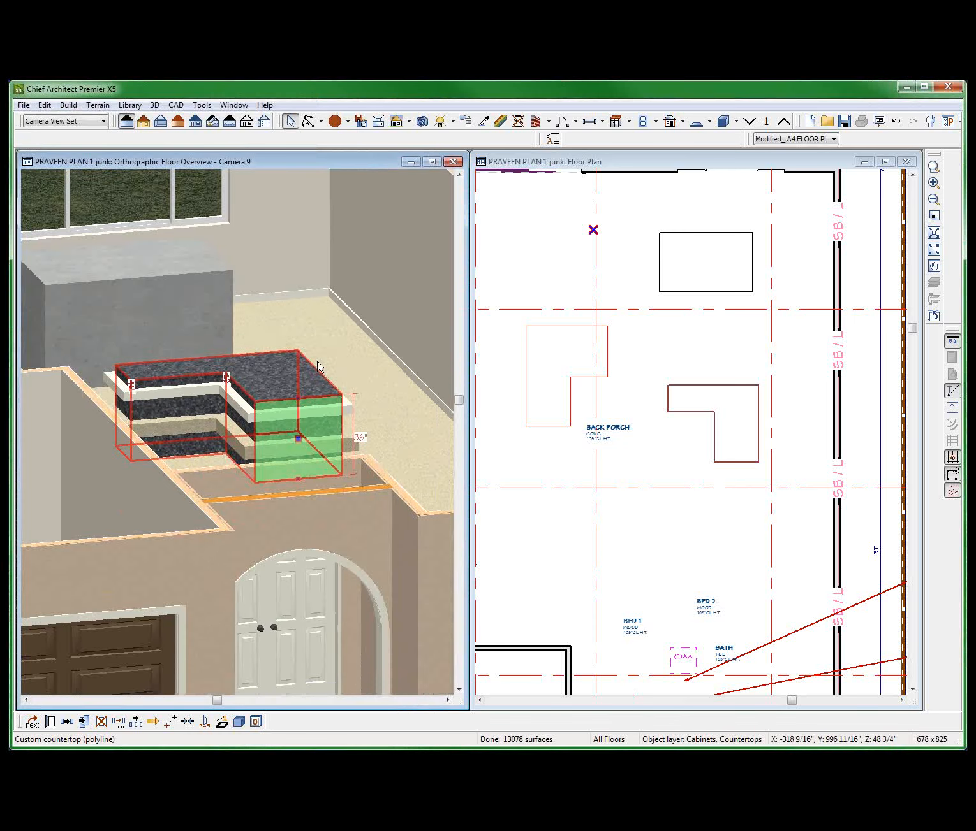
middle_drag(258, 329, 260, 387)
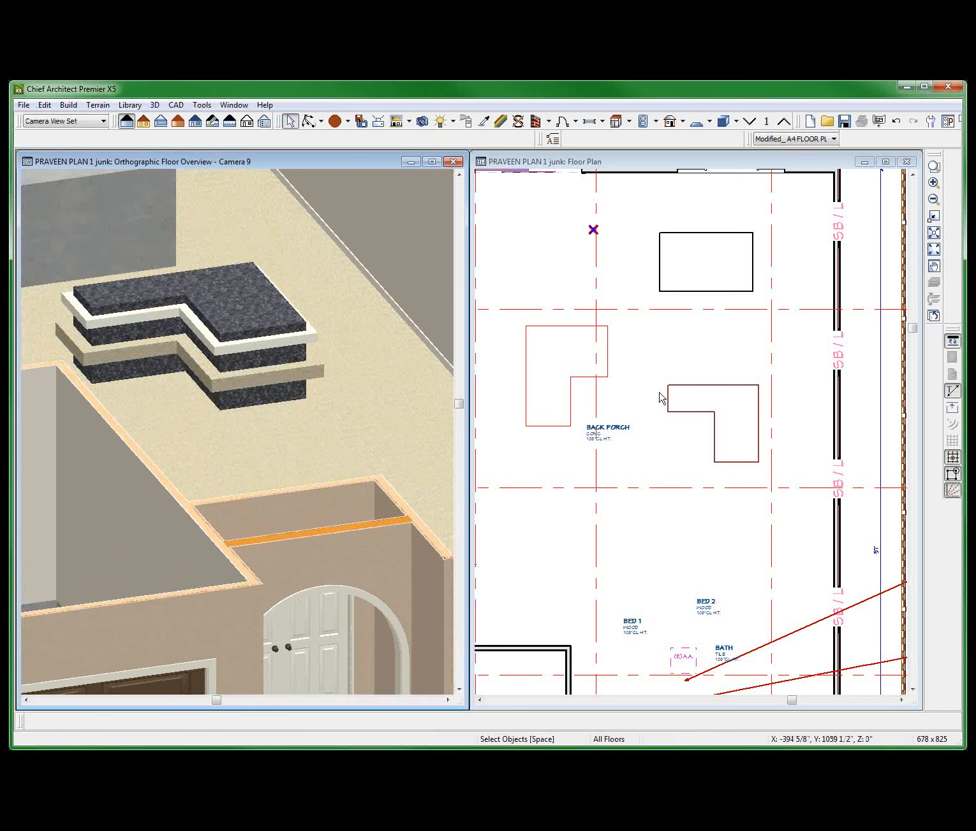
Turn on the display of molding edges for the L-shaped custom countertop in its specification.
click(685, 408)
click(693, 412)
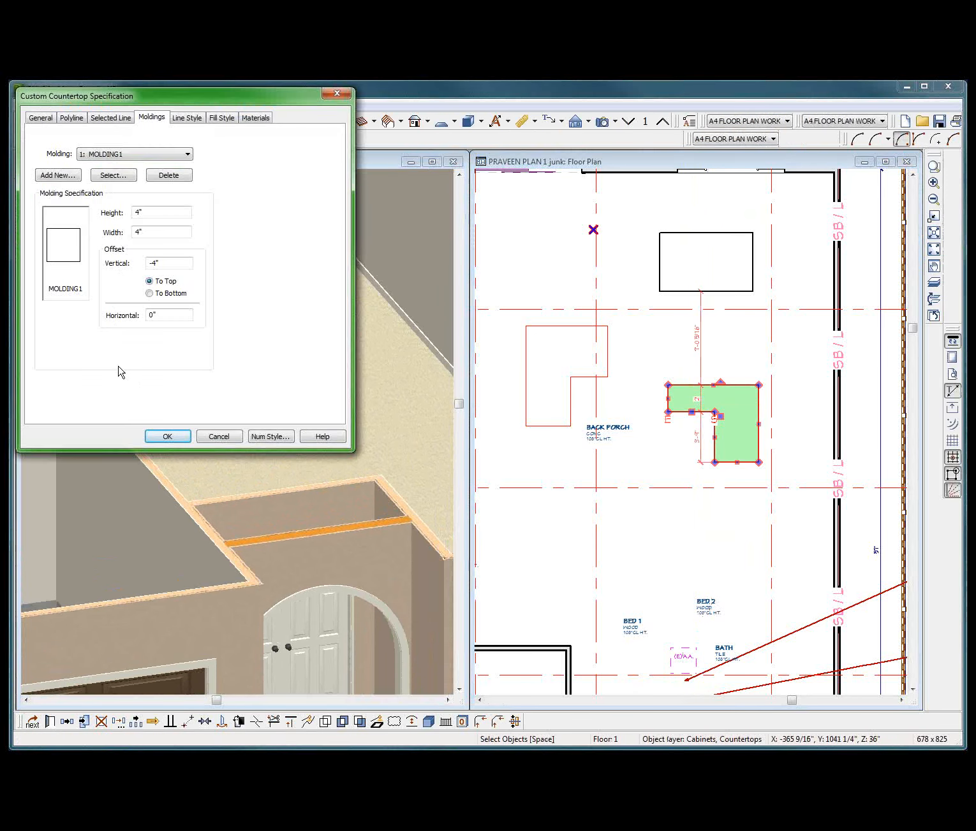
click(107, 120)
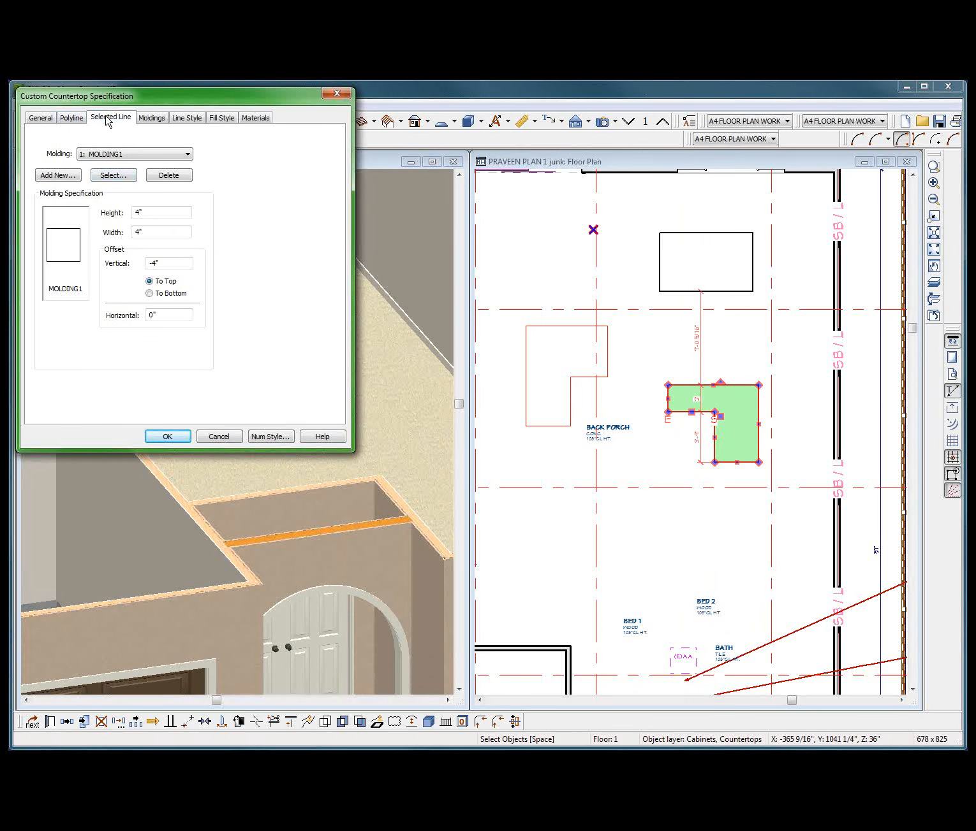
click(72, 120)
click(42, 122)
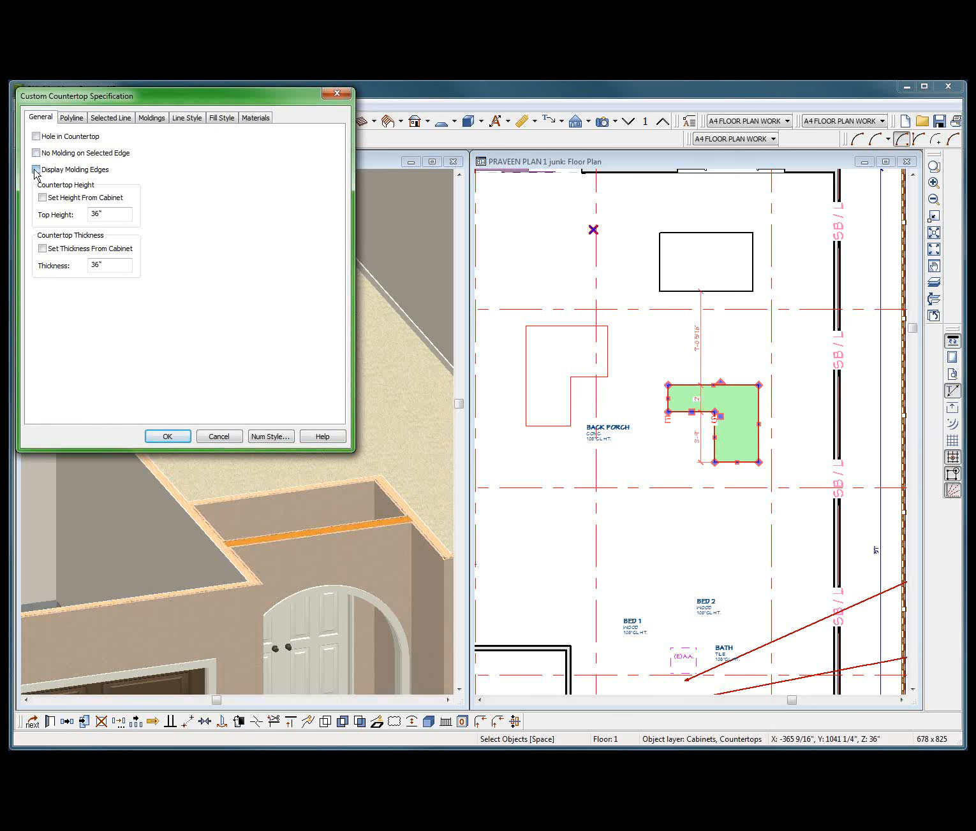
click(36, 170)
click(167, 437)
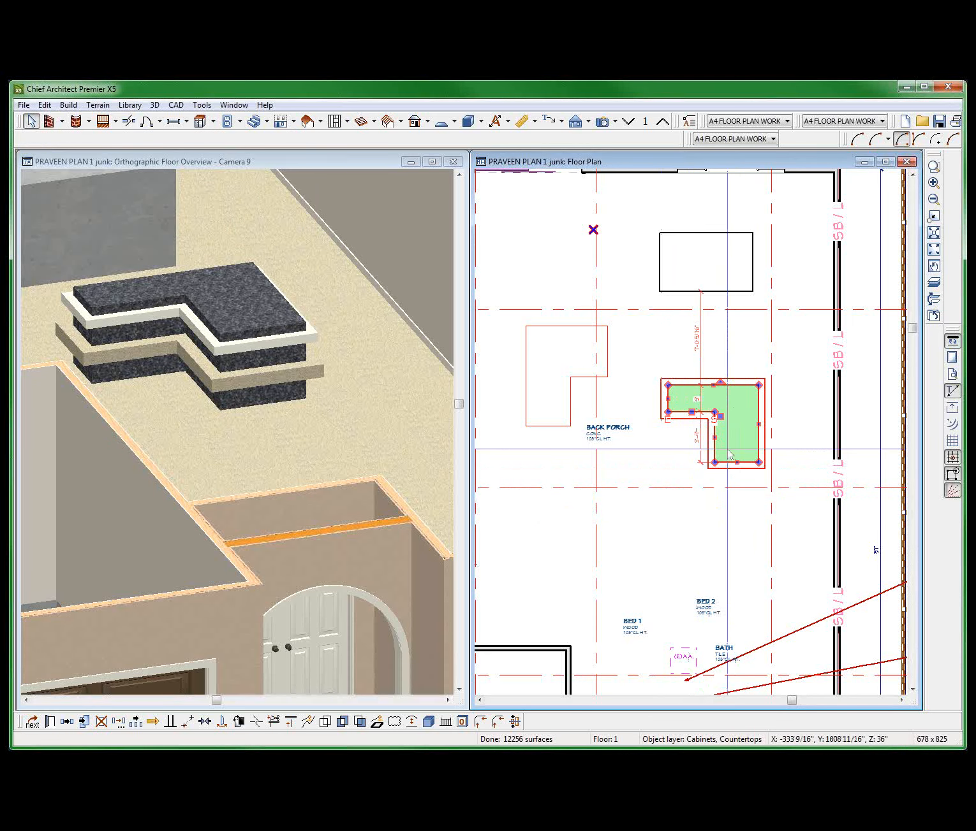
Exclude the molding from the long upper edge of the L-shaped countertop in the plan.
scroll(692, 521, up, 3)
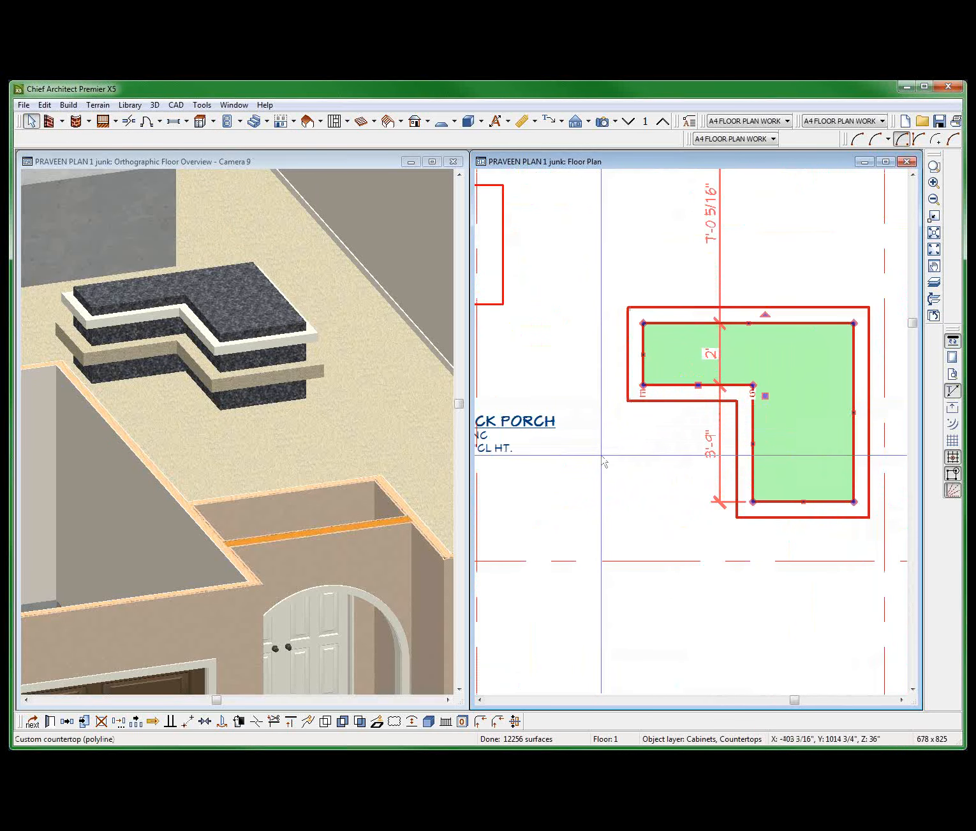
scroll(604, 463, down, 2)
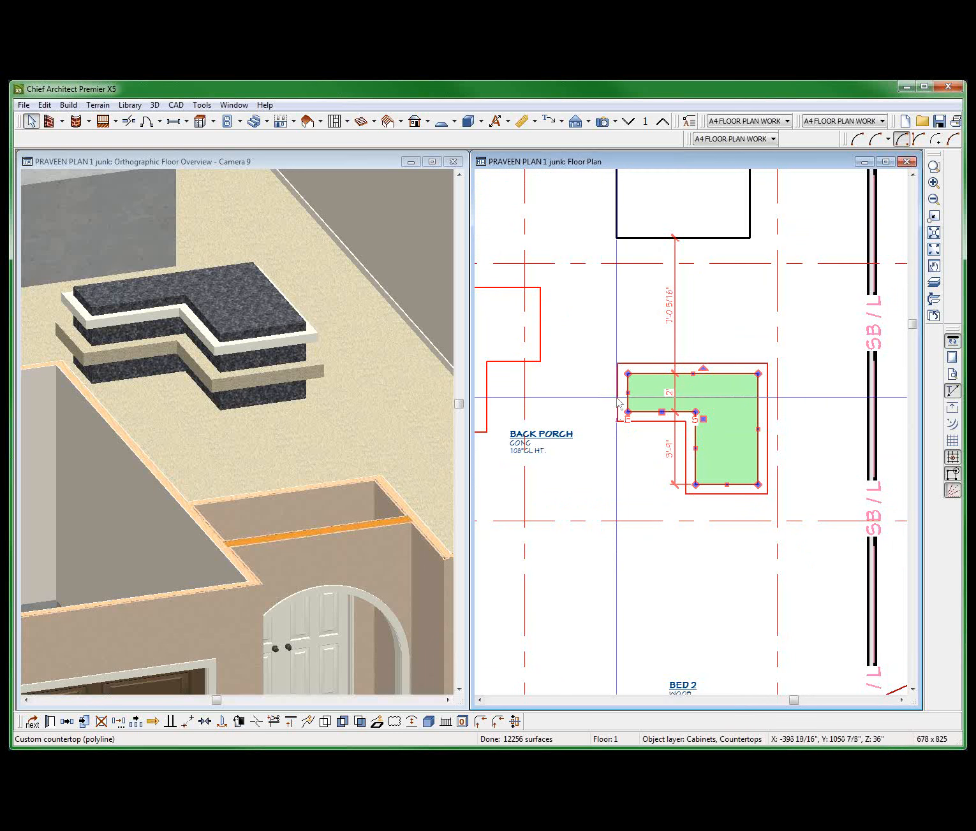
scroll(618, 402, down, 2)
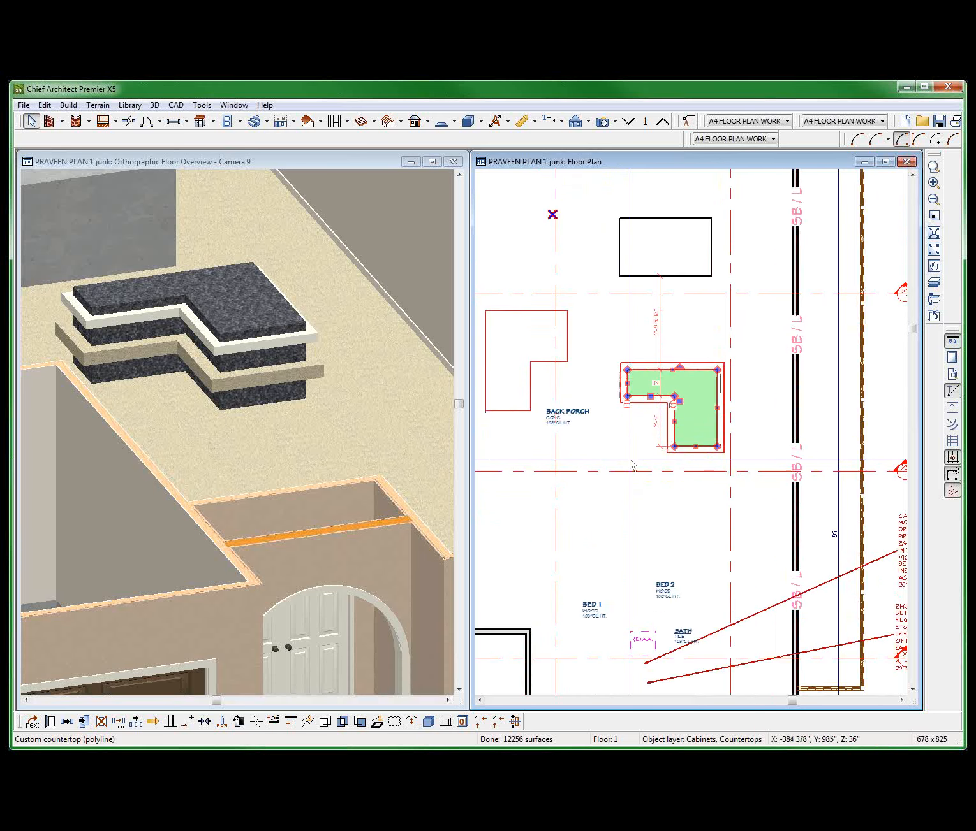
scroll(632, 468, up, 1)
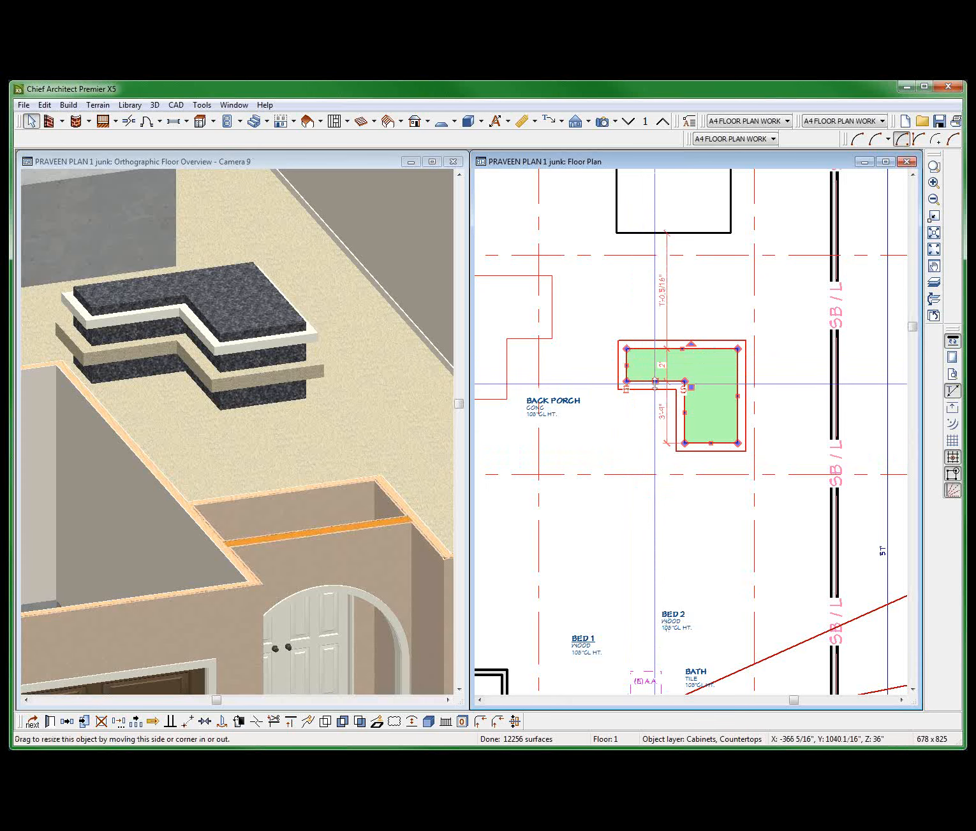
click(683, 349)
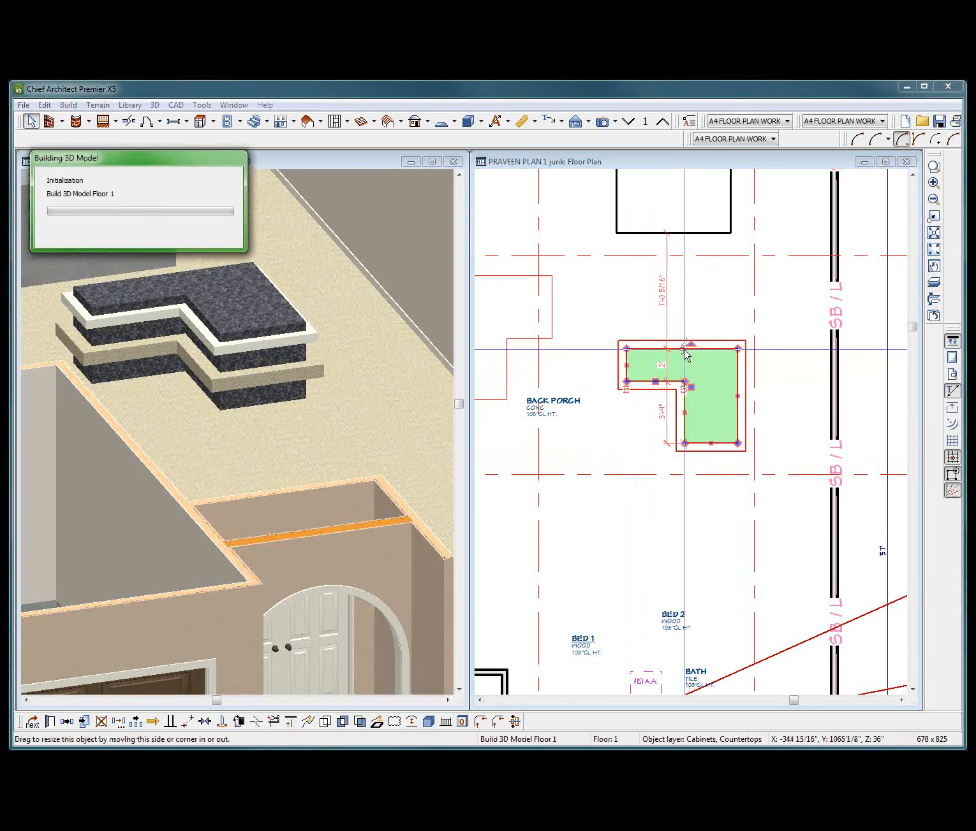
click(68, 153)
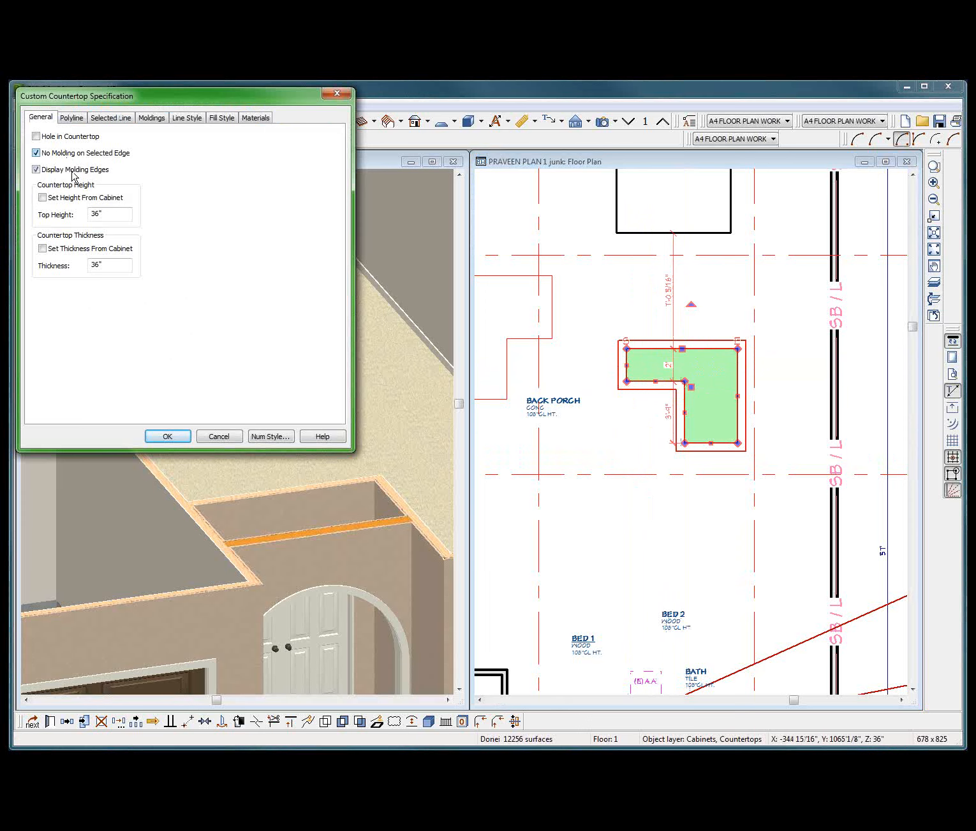
key(Return)
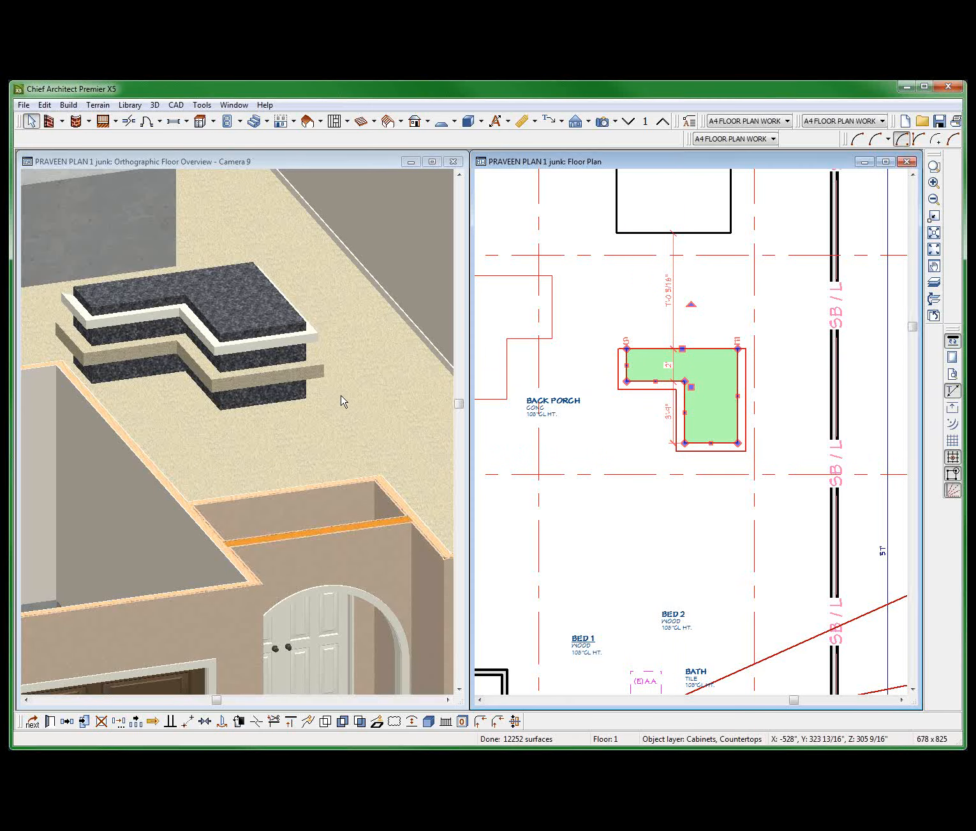
Orbit the floor overview to examine the L-shaped countertop's molding-free edge and the neighbouring blocks.
click(87, 350)
key(alt+o)
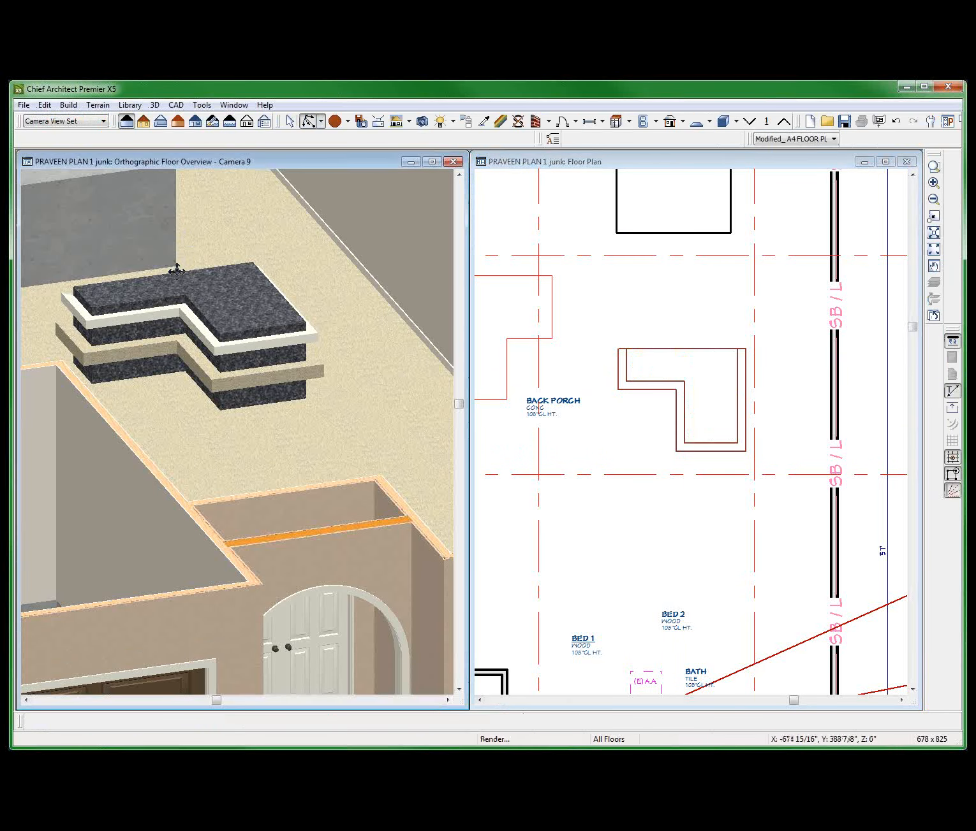
drag(175, 269, 270, 335)
scroll(322, 340, down, 5)
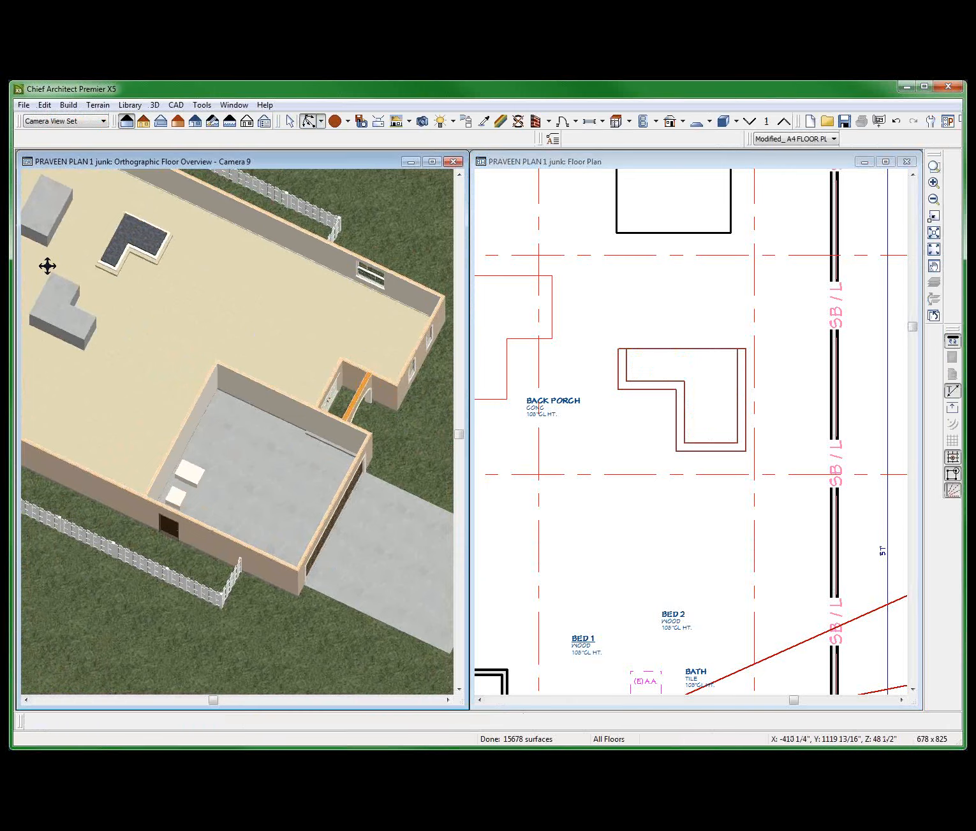
scroll(168, 235, up, 10)
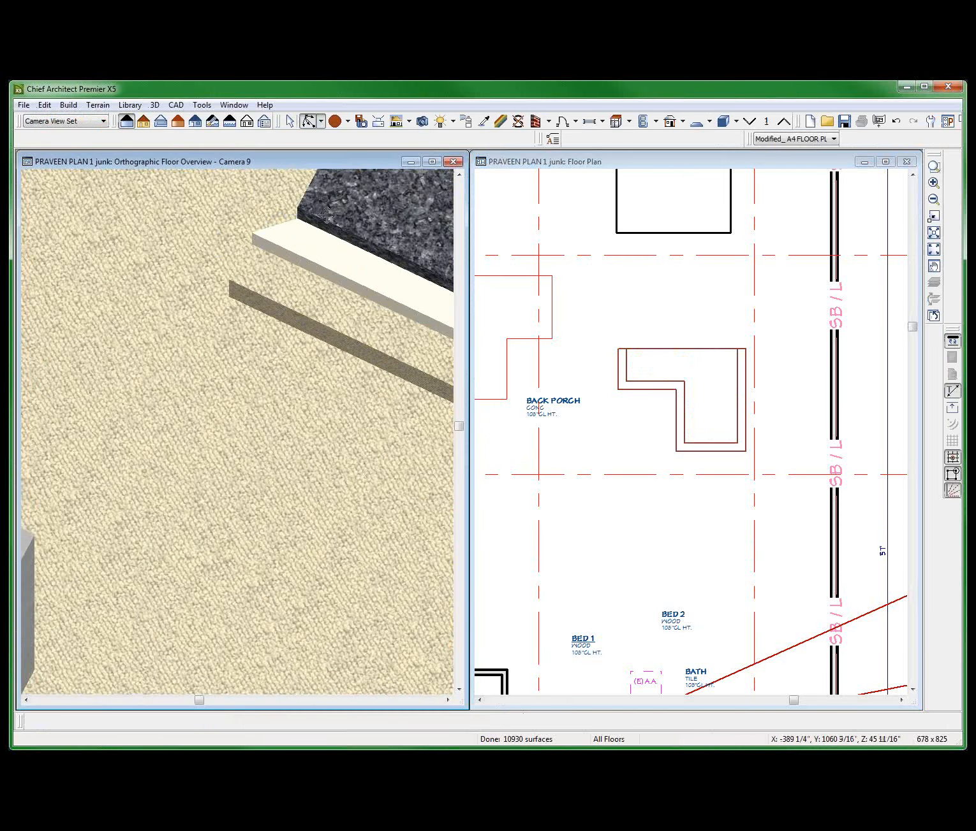
scroll(248, 249, down, 1)
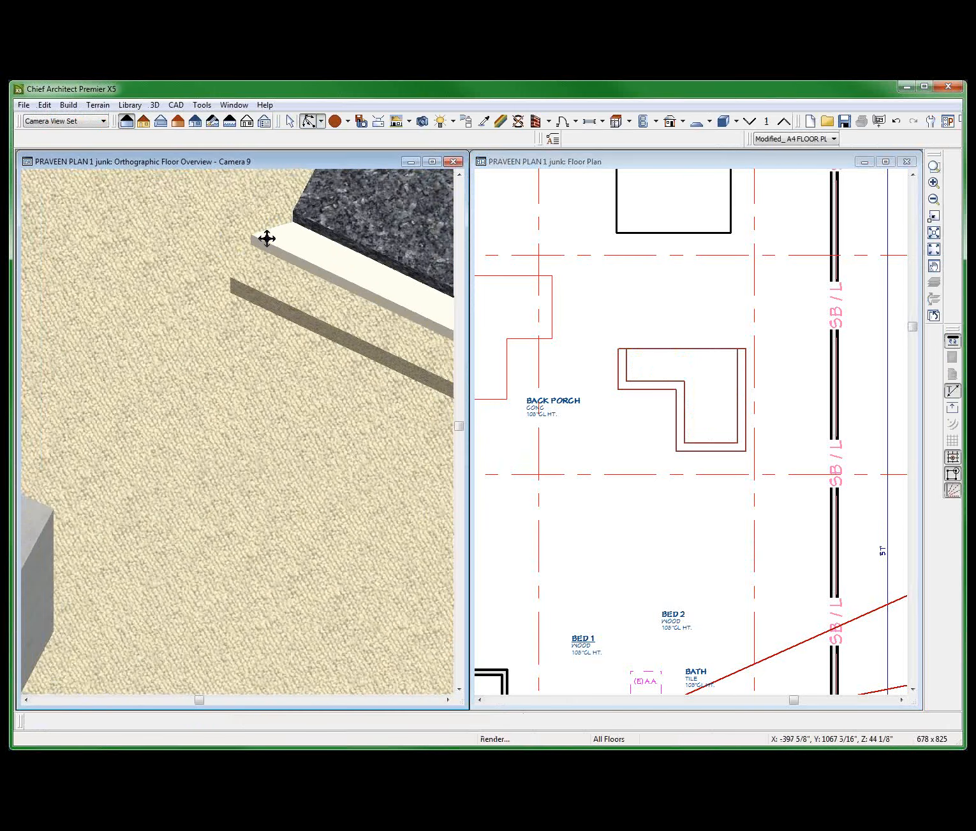
scroll(266, 238, down, 5)
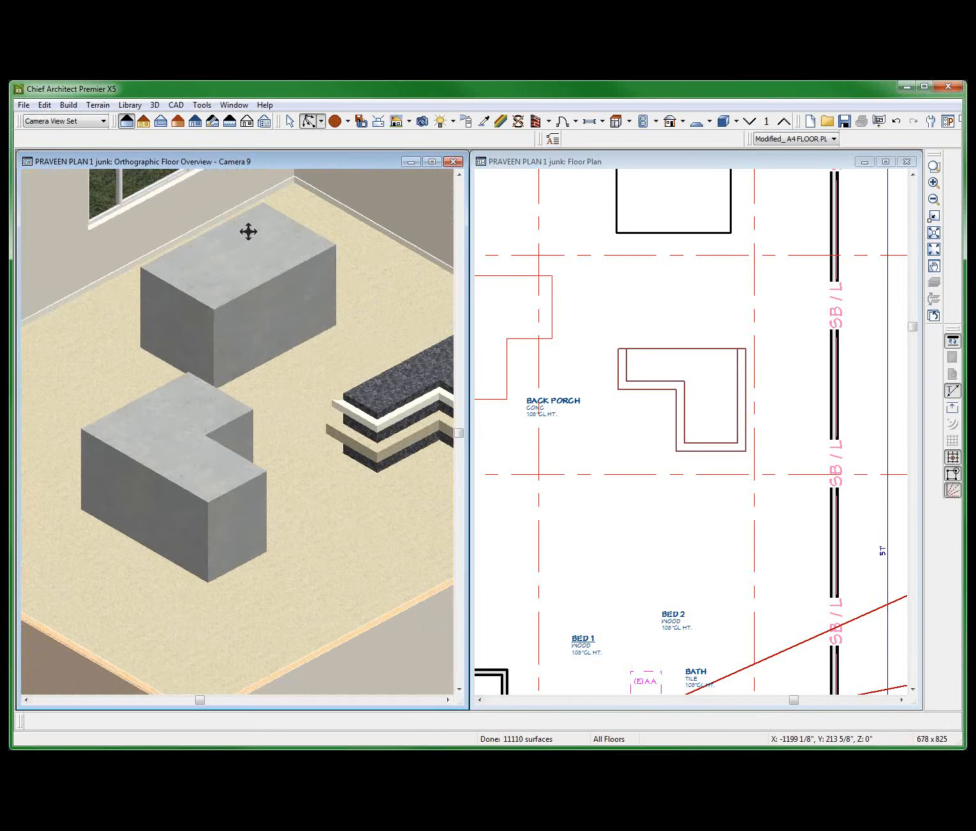
scroll(248, 231, down, 2)
Draw a small rectangular polyline about 1'-8" deep against the inside of the upper wall, above the slab, in the floor plan.
click(610, 311)
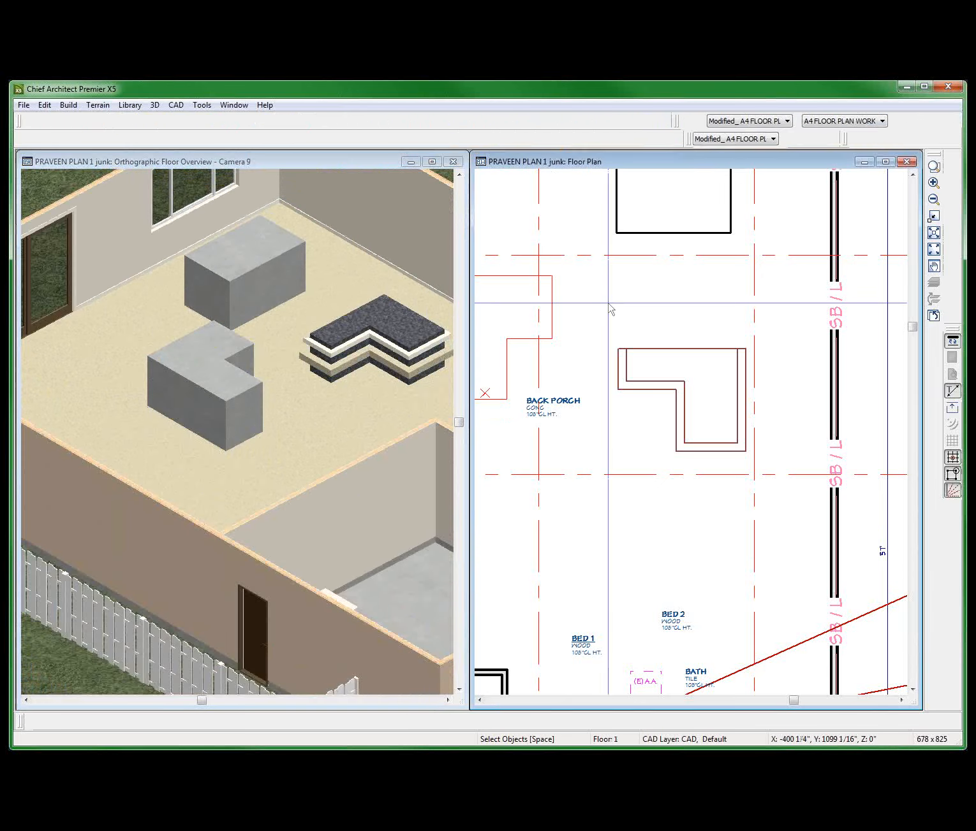
scroll(676, 408, down, 1)
scroll(681, 387, down, 1)
scroll(580, 194, up, 4)
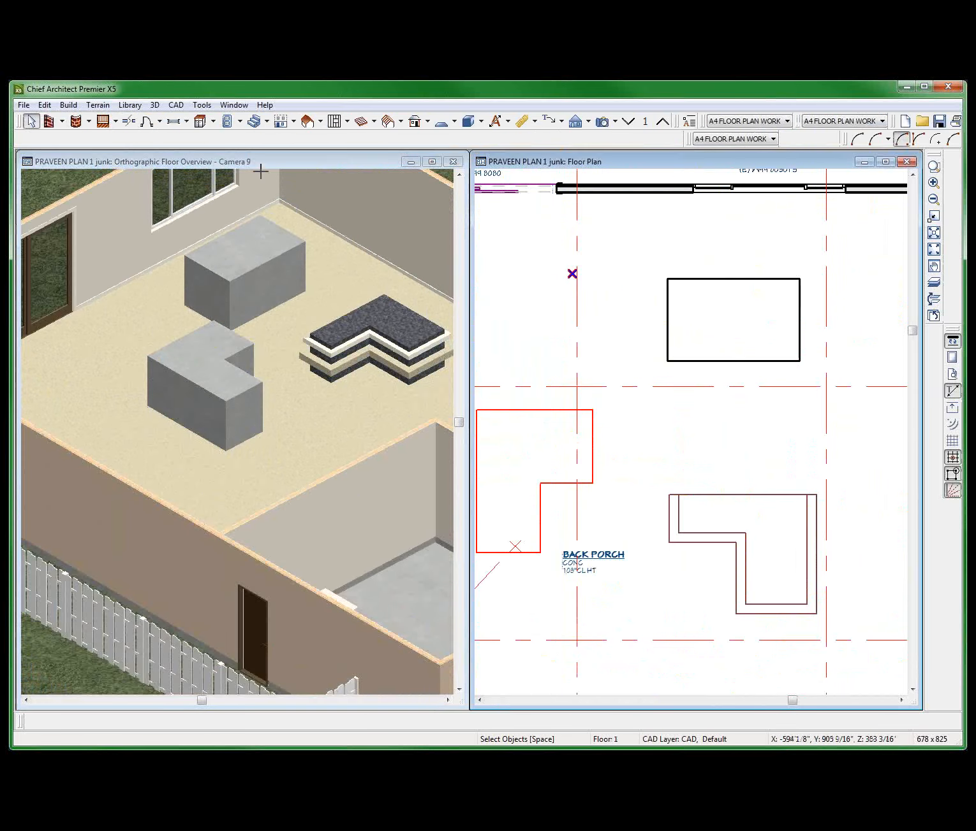
key(shift+p)
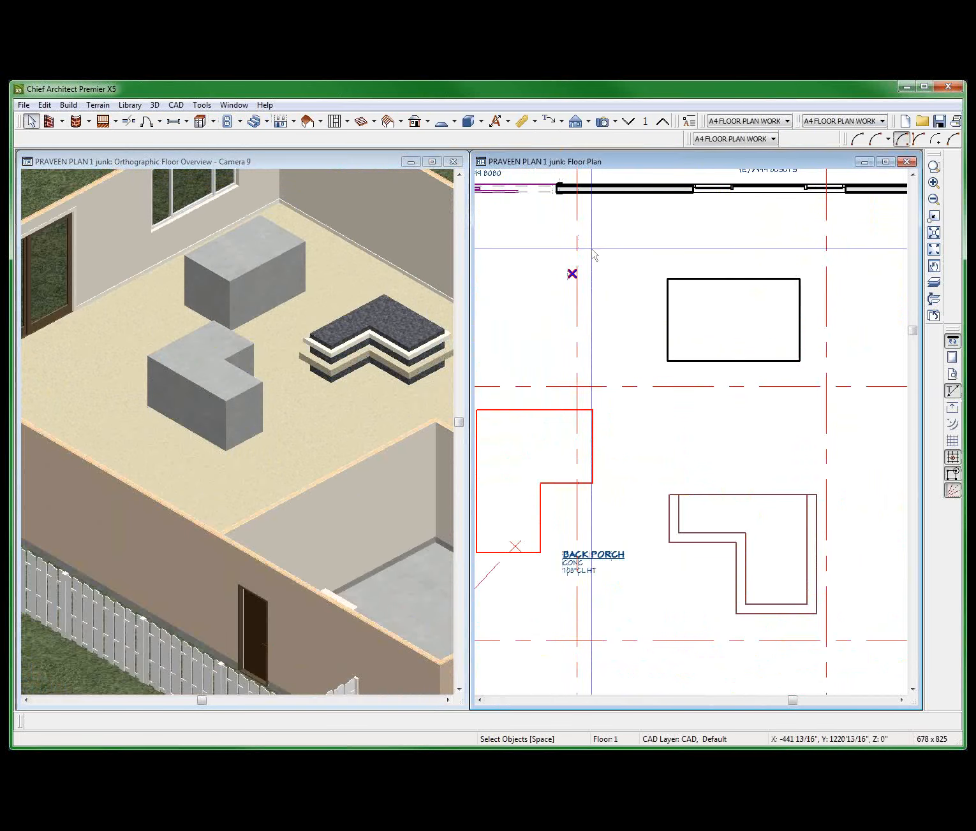
drag(592, 193, 672, 224)
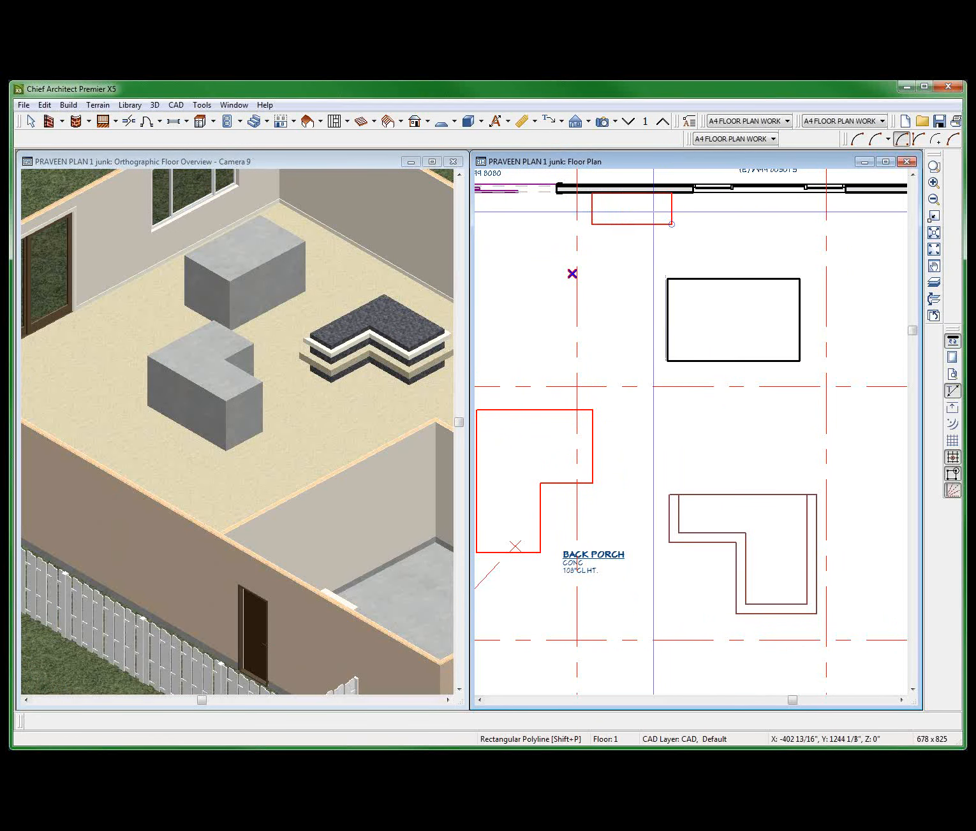
Convert the new rectangular polyline into a countertop.
scroll(651, 220, up, 1)
scroll(645, 214, up, 1)
right_click(679, 228)
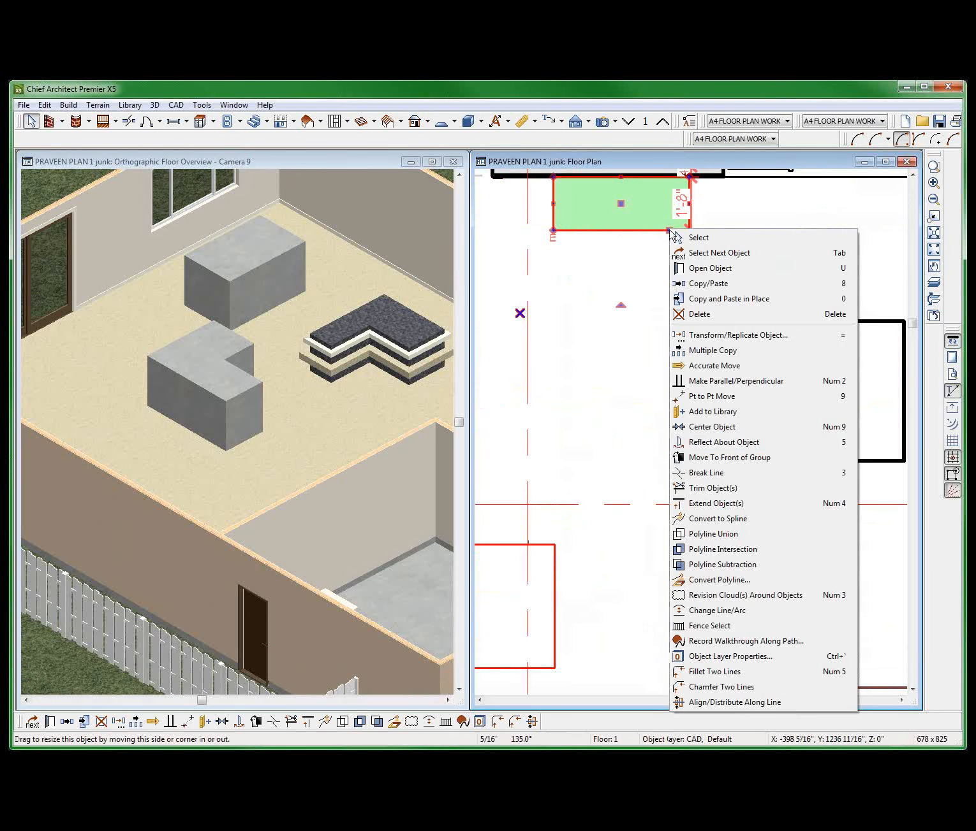
click(718, 581)
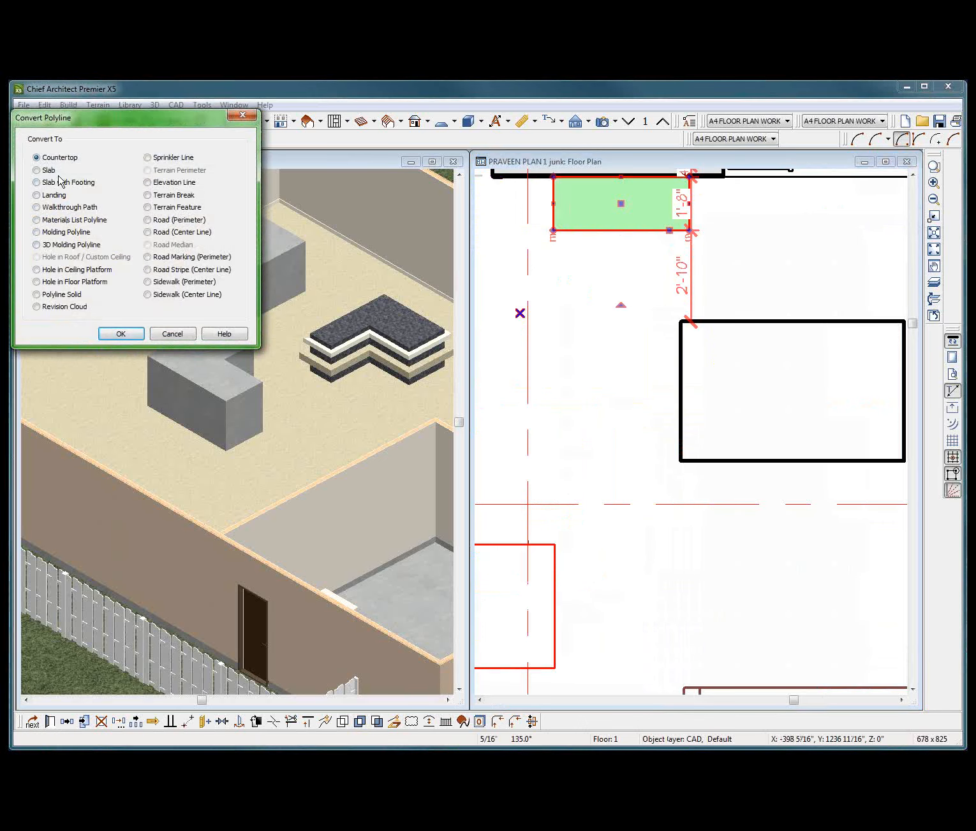
click(120, 334)
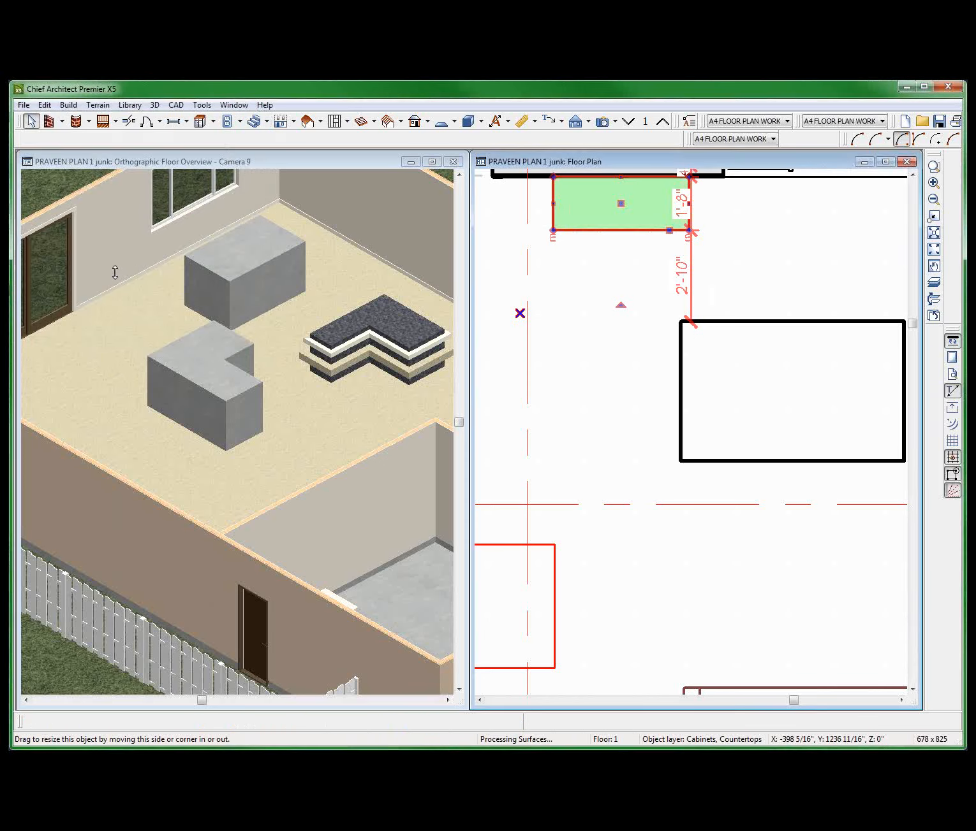
Set the rectangular countertop's top height to 12" and its thickness to 4", and check it in the floor overview.
double_click(116, 216)
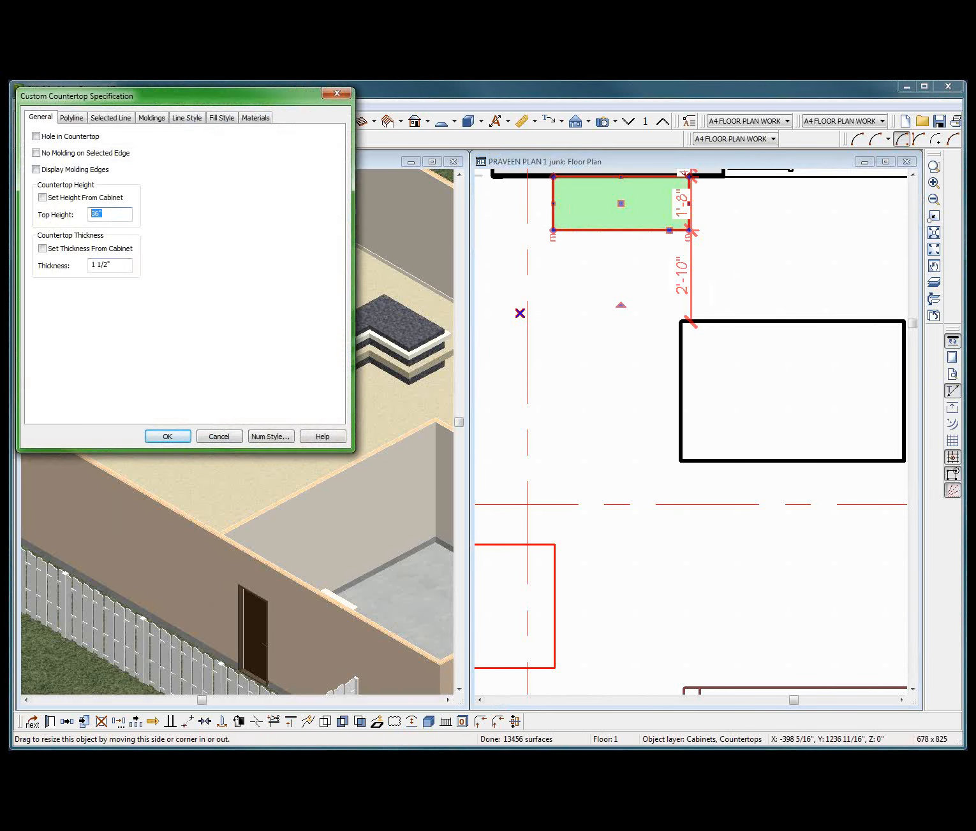
text(12')
double_click(113, 264)
text(4)
key(Return)
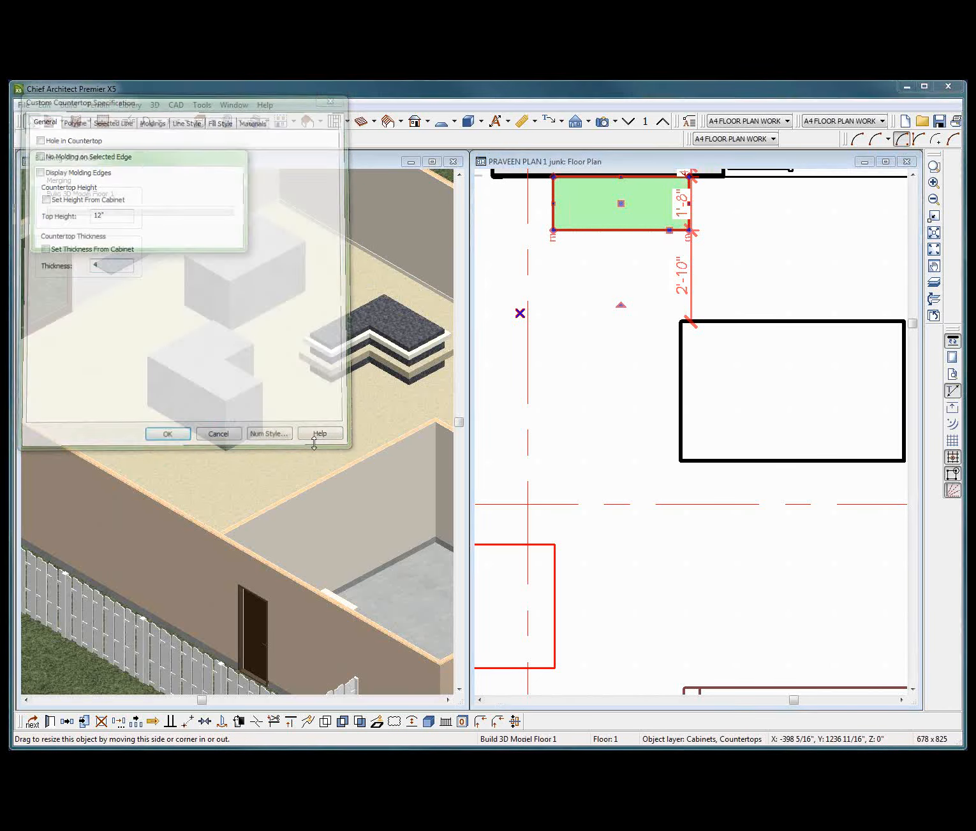
click(80, 322)
scroll(120, 274, up, 7)
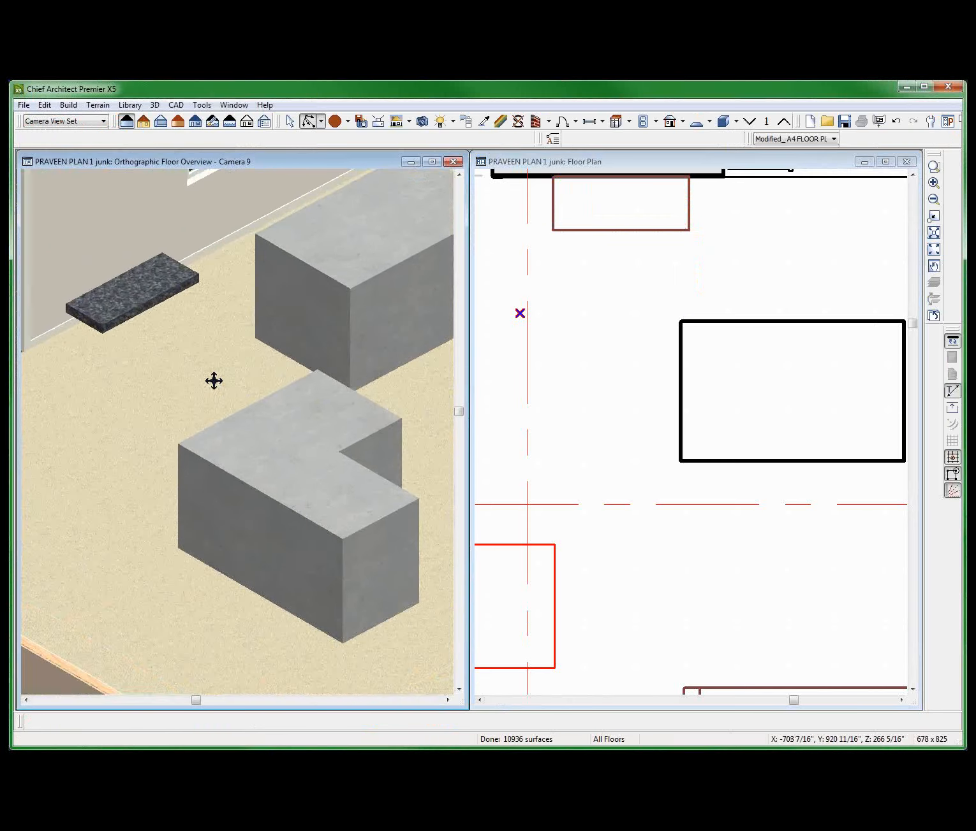
scroll(217, 382, down, 2)
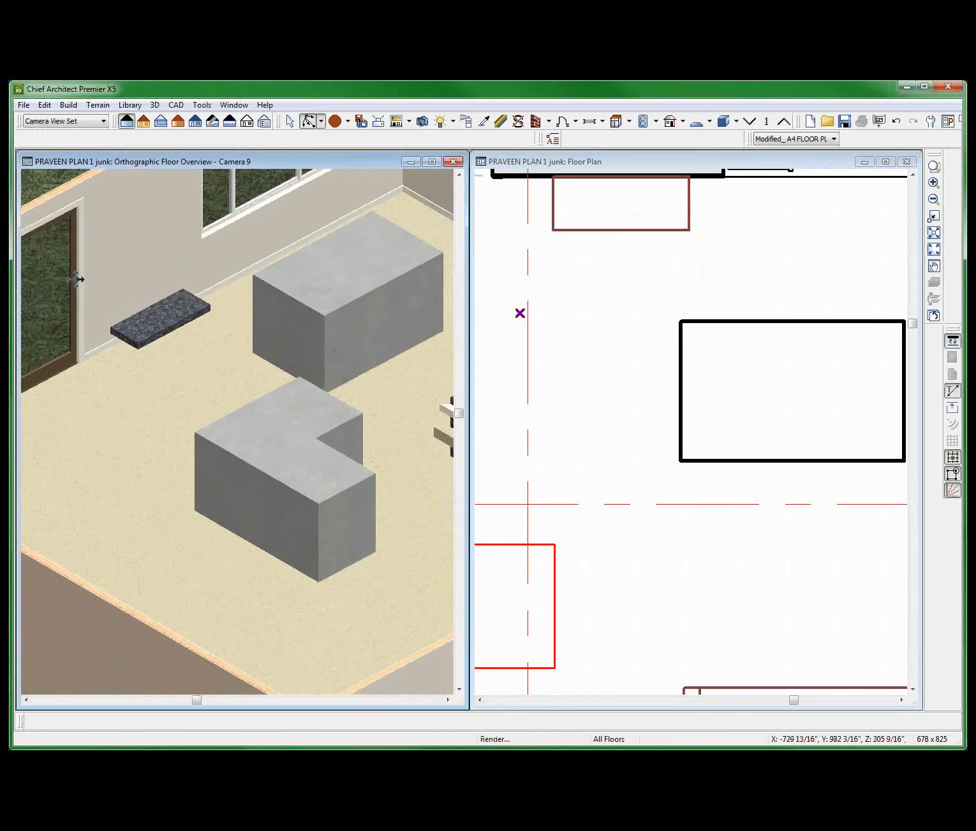
scroll(82, 280, up, 3)
key(space)
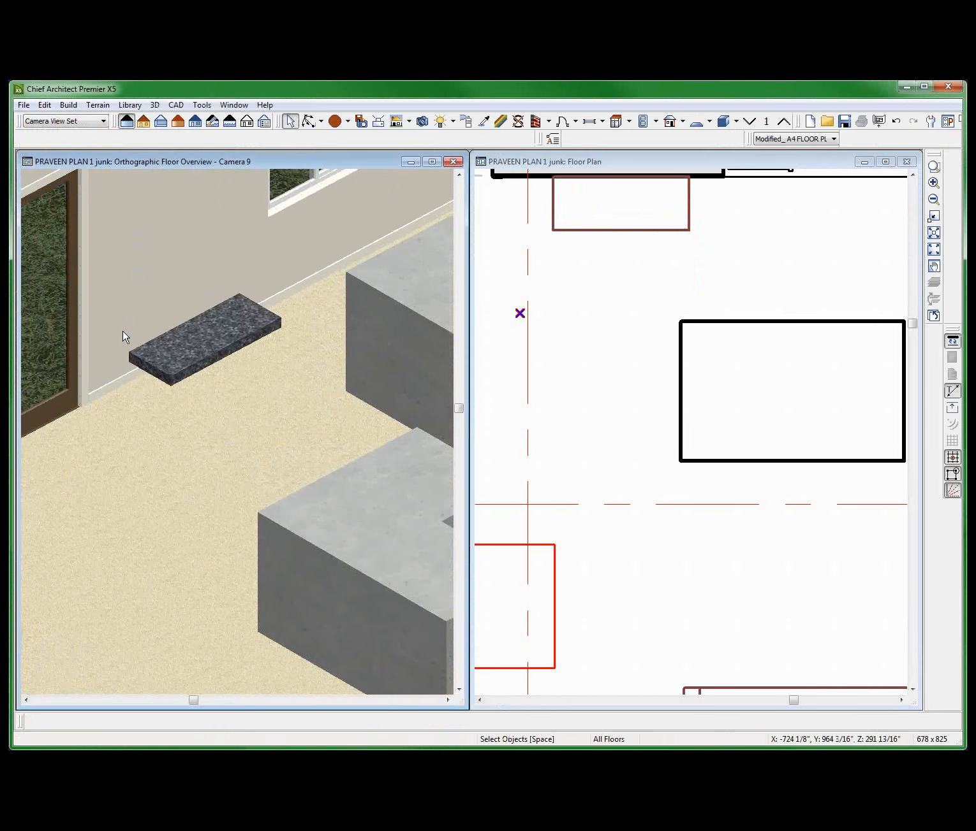
Add MOLDING1 from the user catalog's -My Molding folder to the small rectangular countertop against the wall.
click(191, 348)
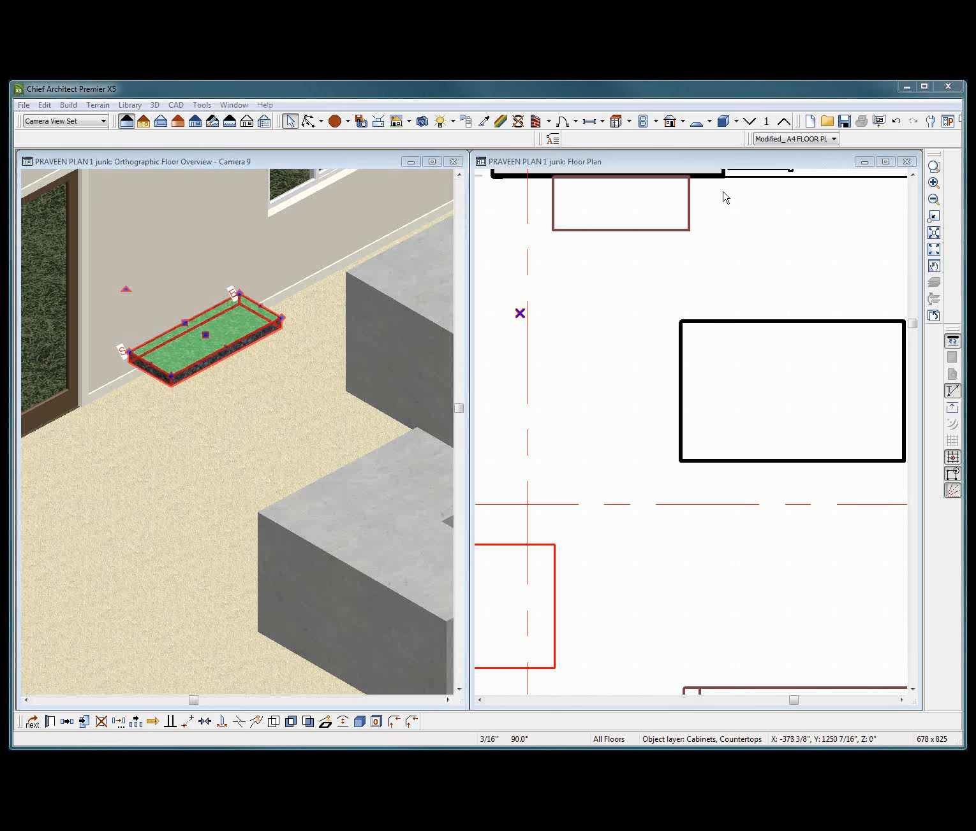
right_click(656, 234)
right_click(632, 221)
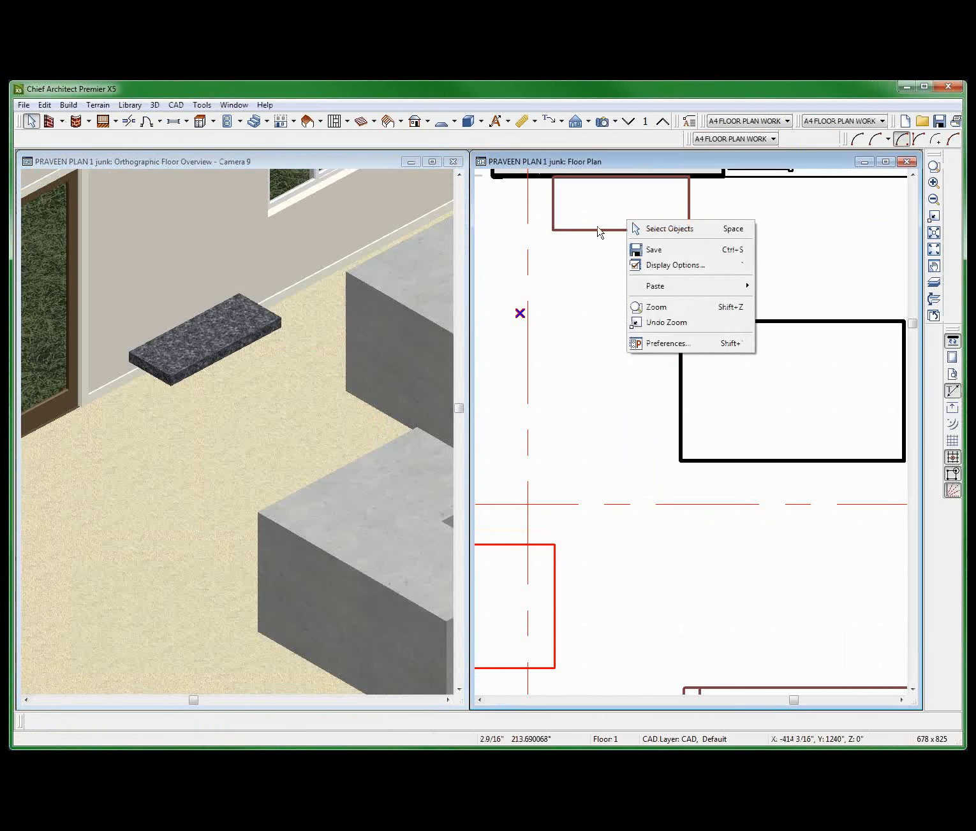
right_click(599, 228)
click(638, 265)
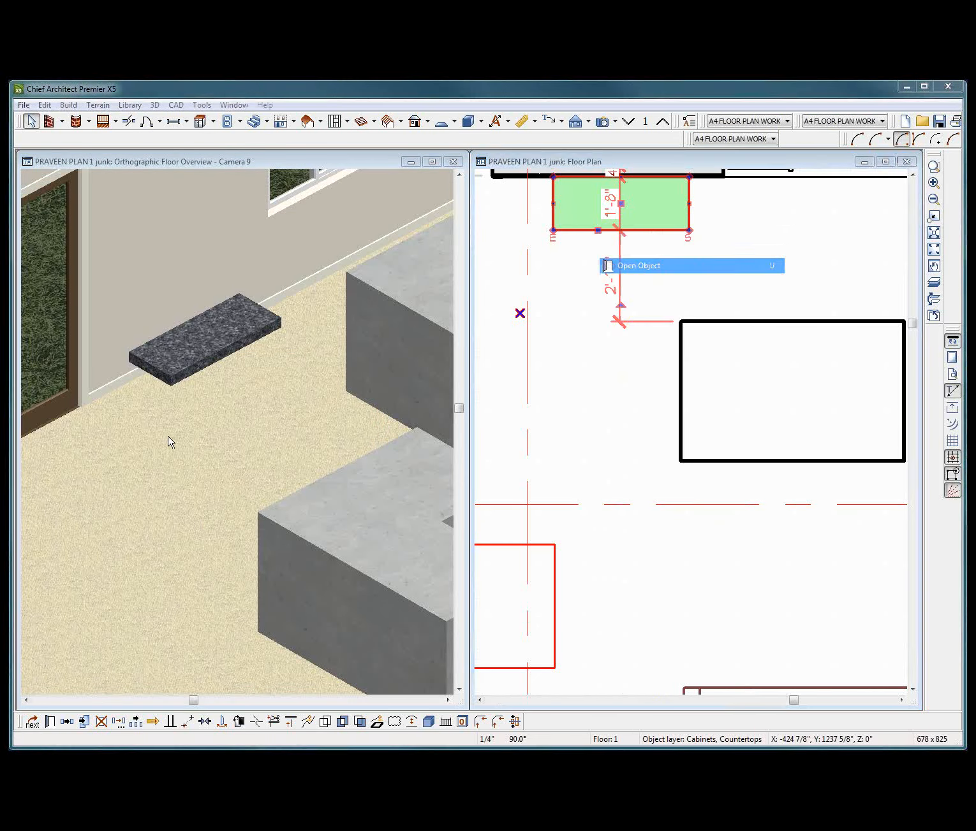
click(151, 118)
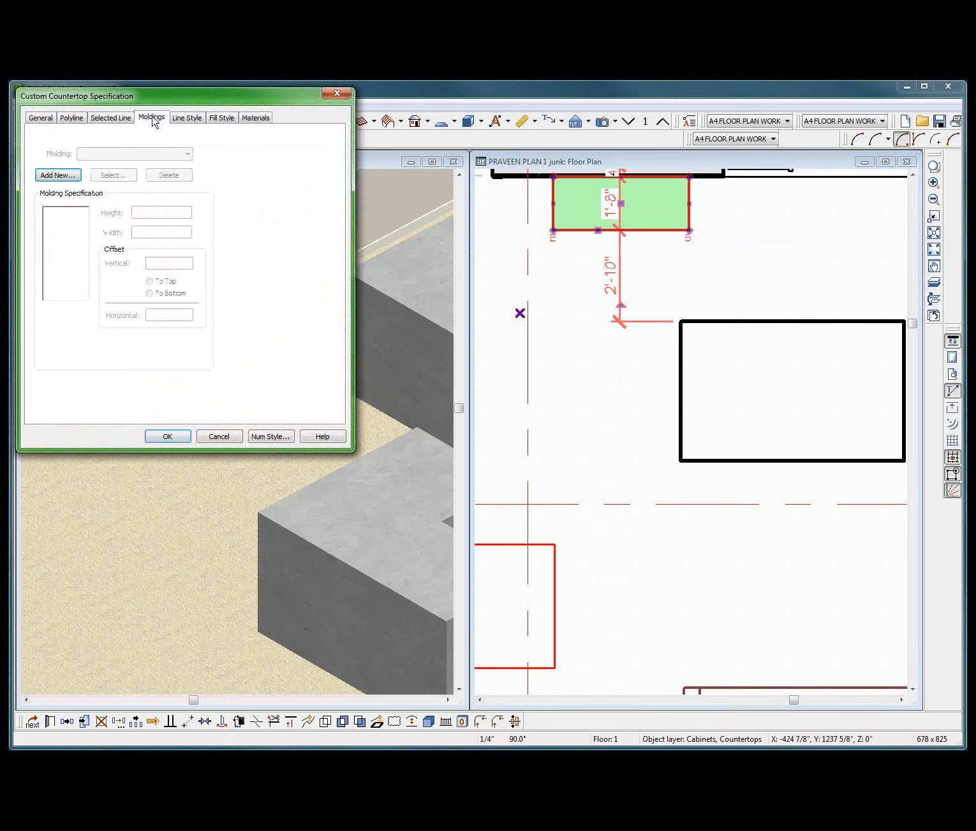
click(65, 176)
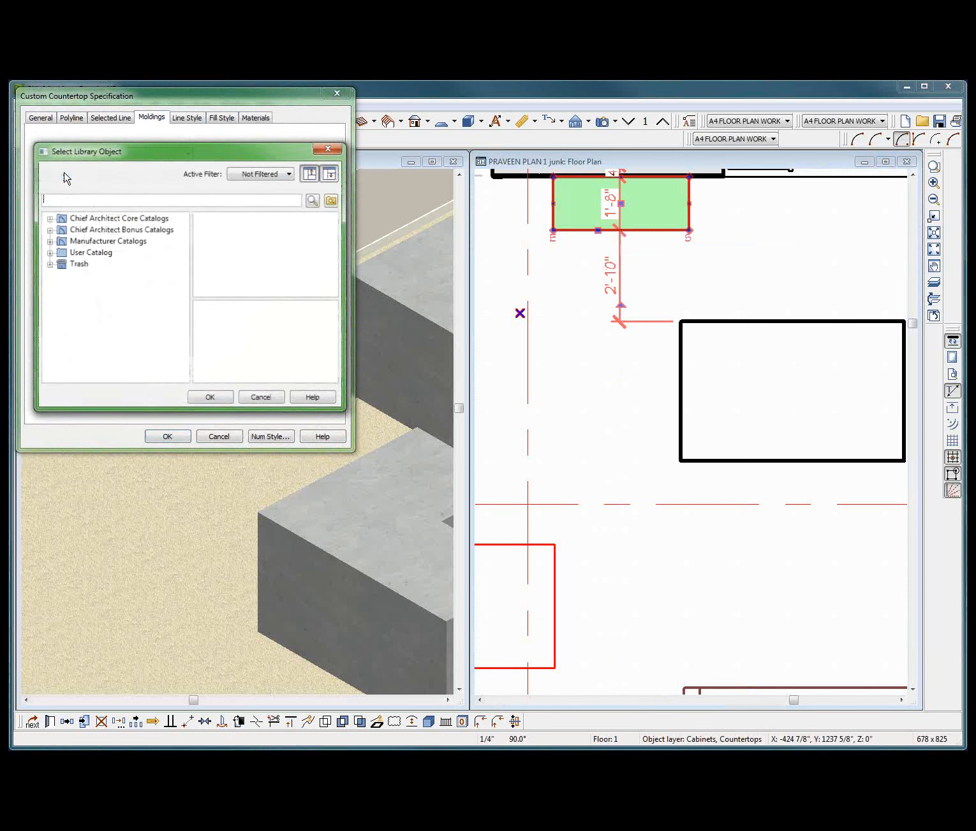
click(49, 253)
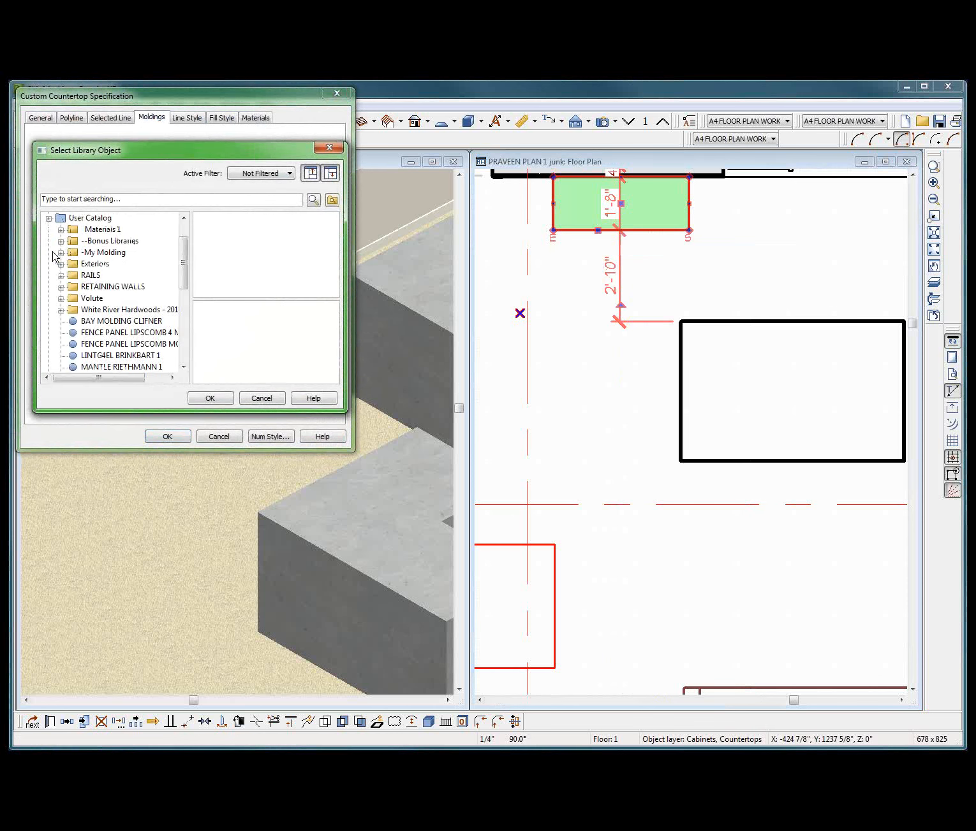
click(62, 252)
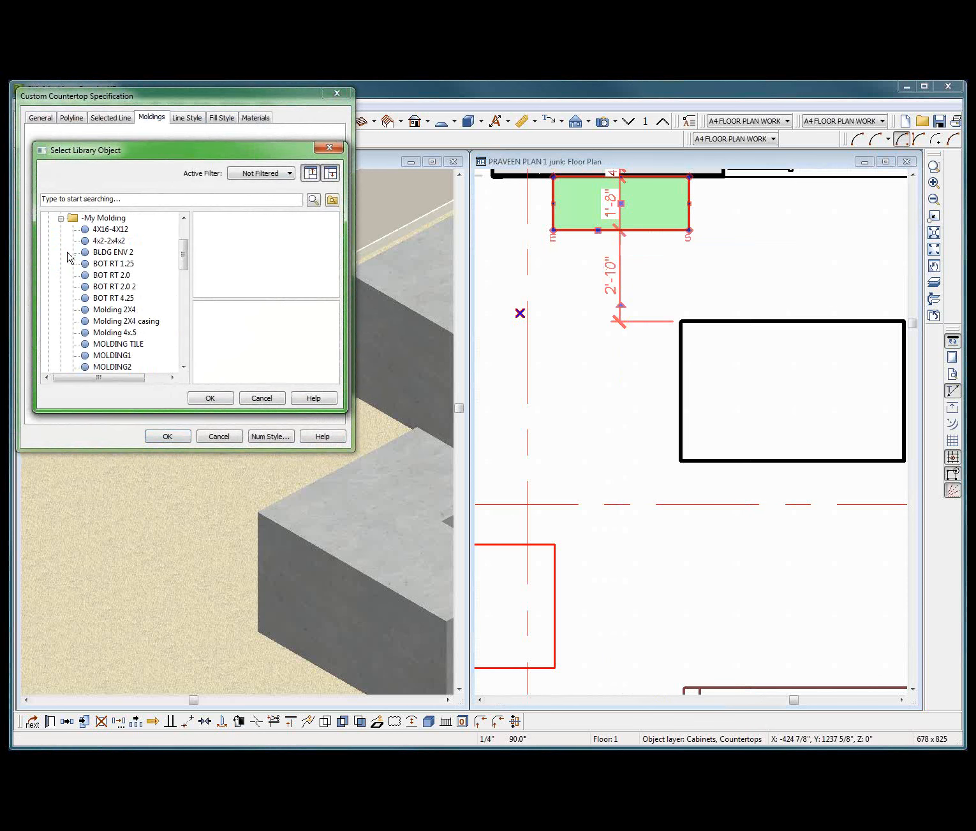
click(109, 357)
click(209, 399)
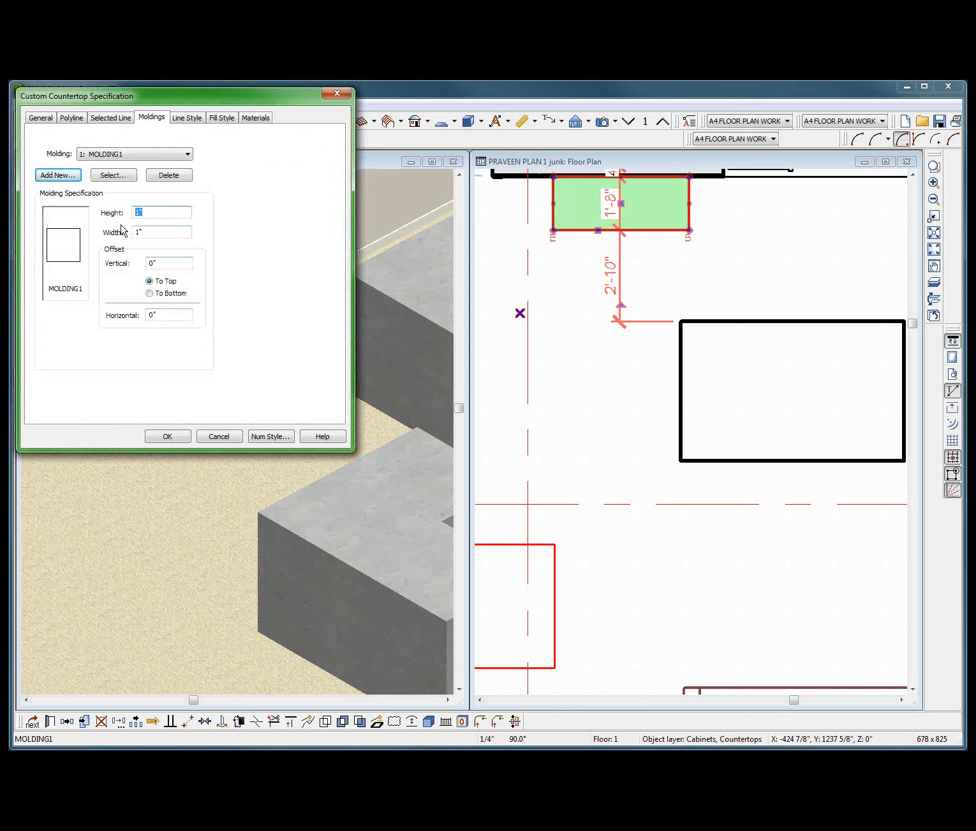
Set the countertop molding's height to 8" and its width to 3".
text(8)
key(Tab)
text(3)
Assign the plan material Beige Stucco to the countertop's MOLDING1 component.
click(255, 117)
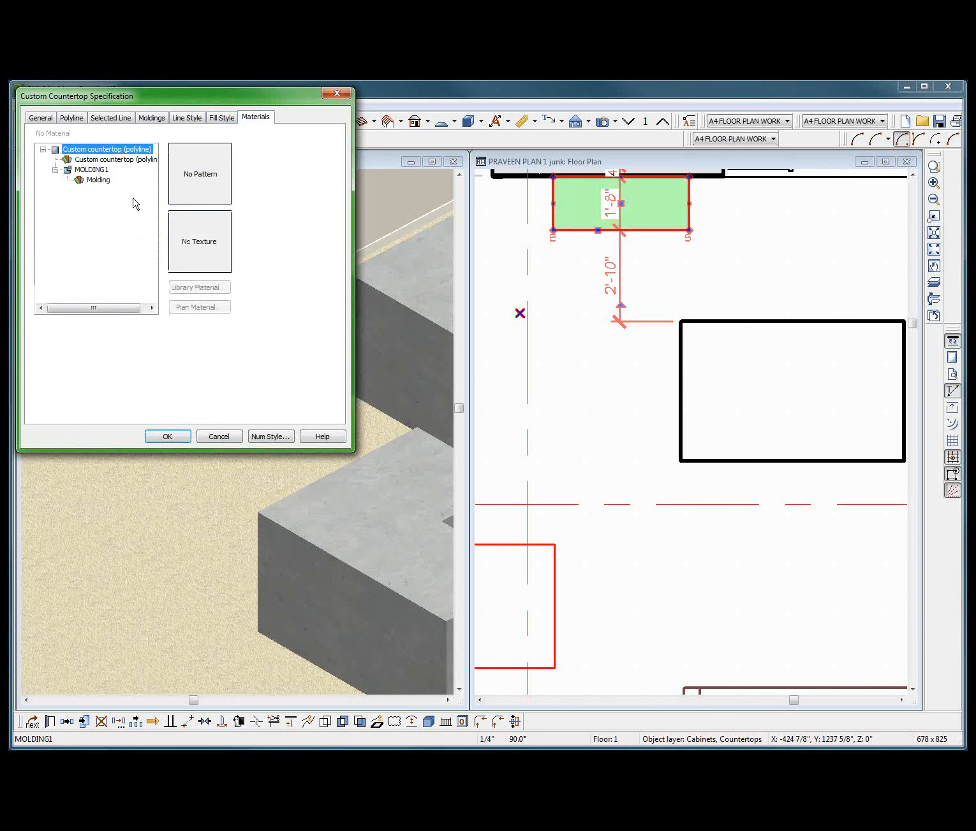
click(99, 180)
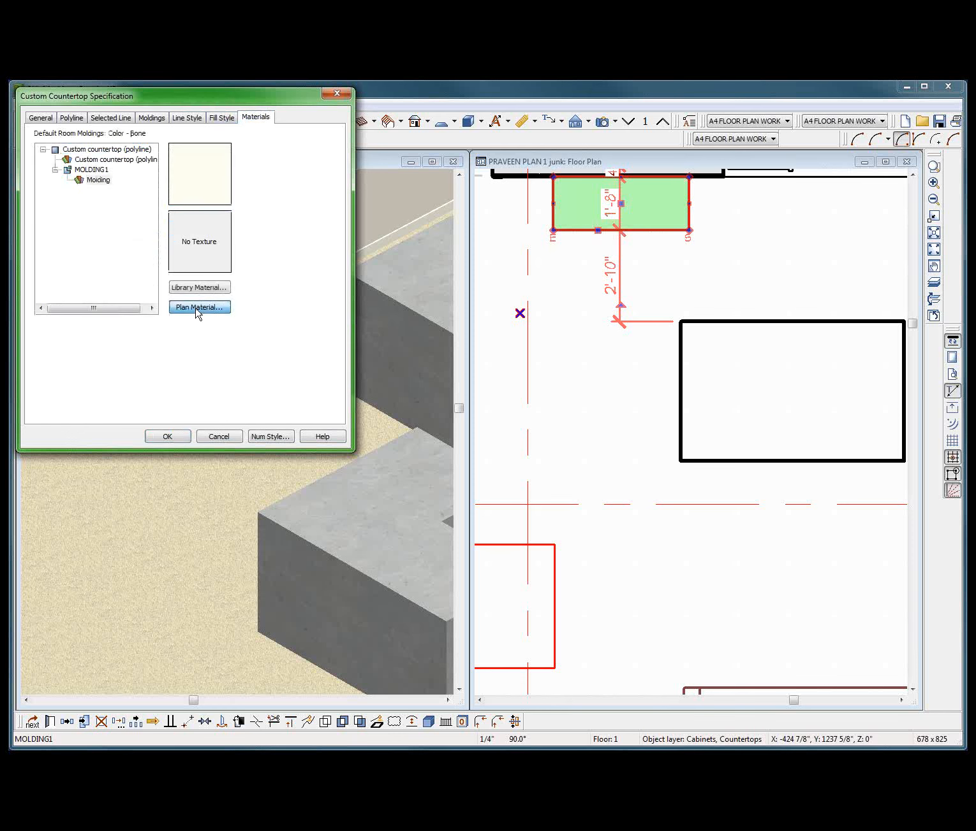
click(197, 308)
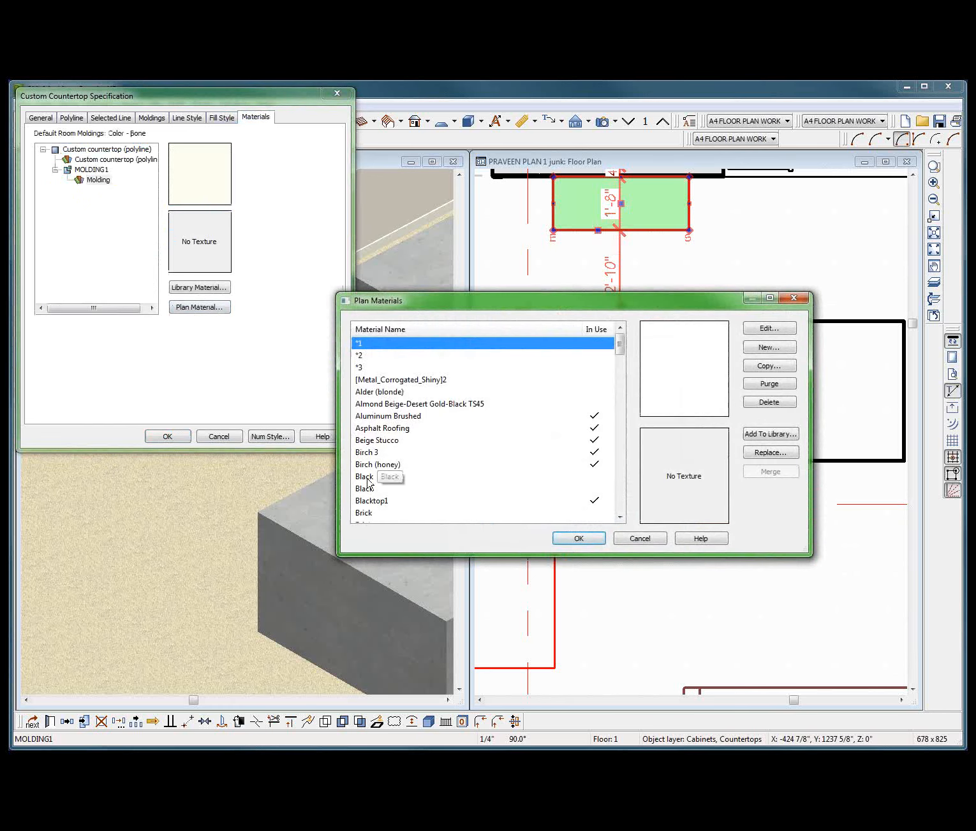
click(382, 441)
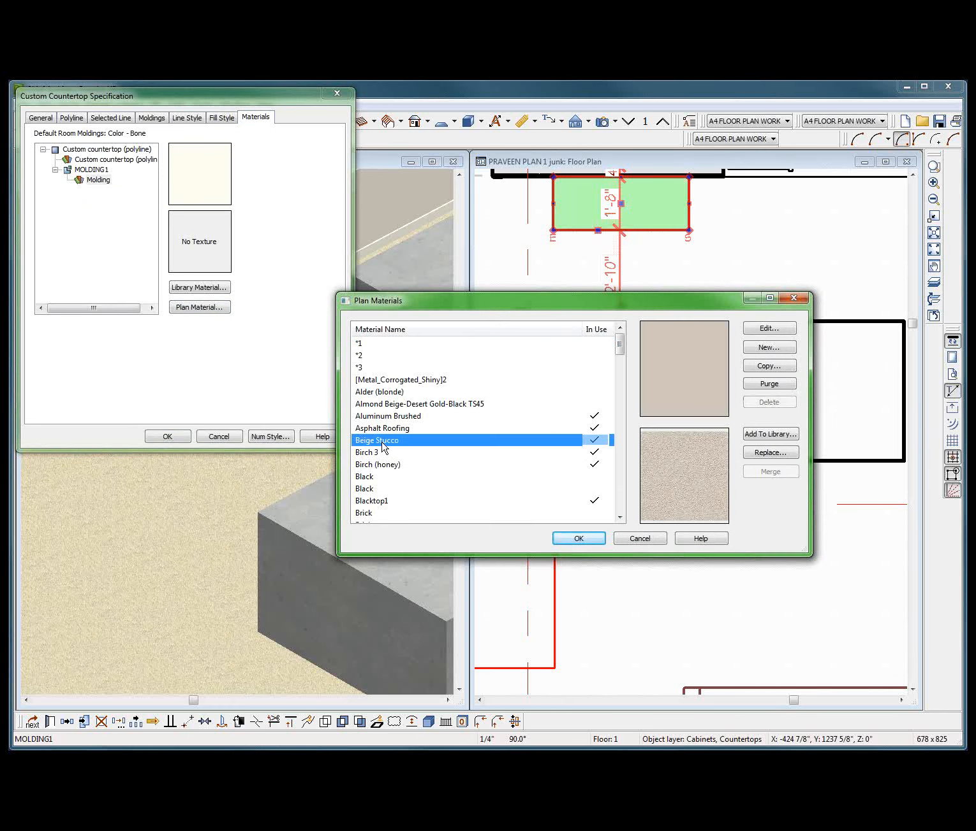
click(571, 540)
Set the molding's vertical offset to -4" and apply the countertop changes.
click(151, 118)
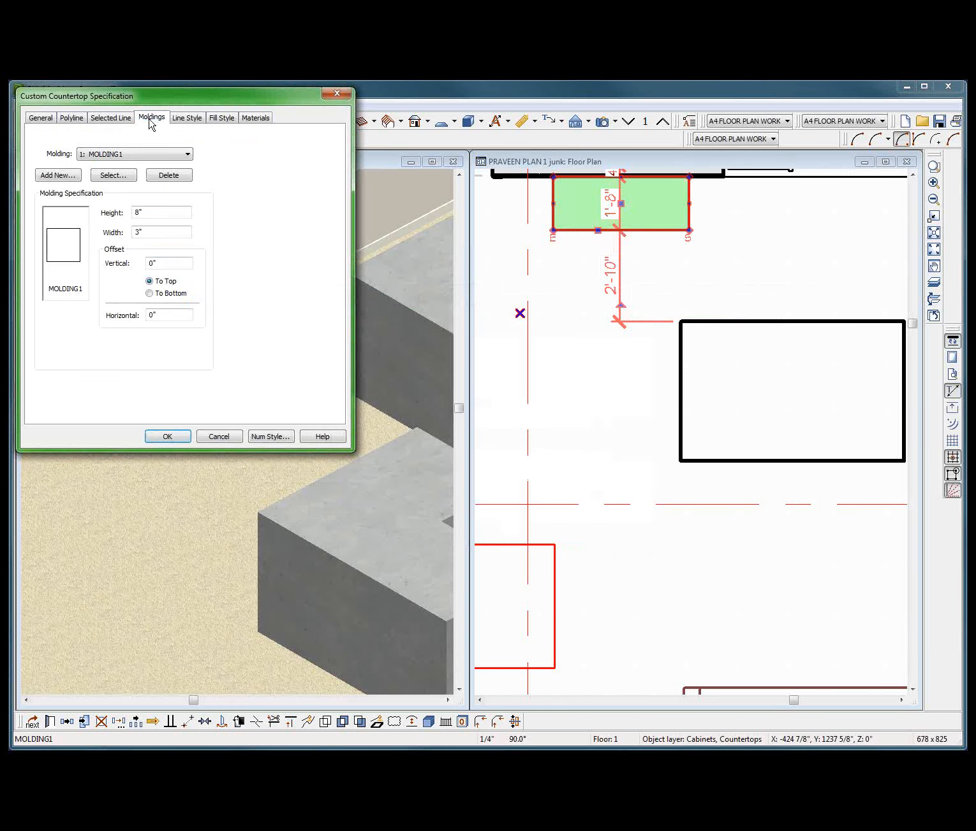
double_click(163, 266)
text(-4)
click(167, 437)
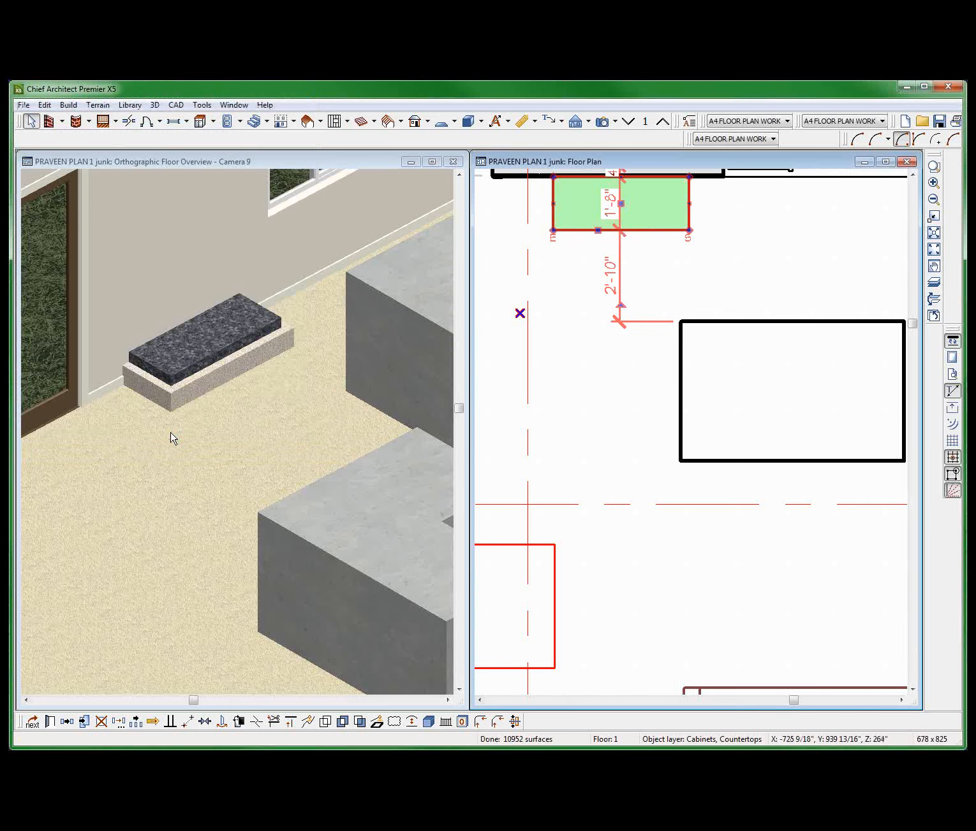
Set the molding's horizontal offset to -4" on the small countertop against the wall.
double_click(171, 376)
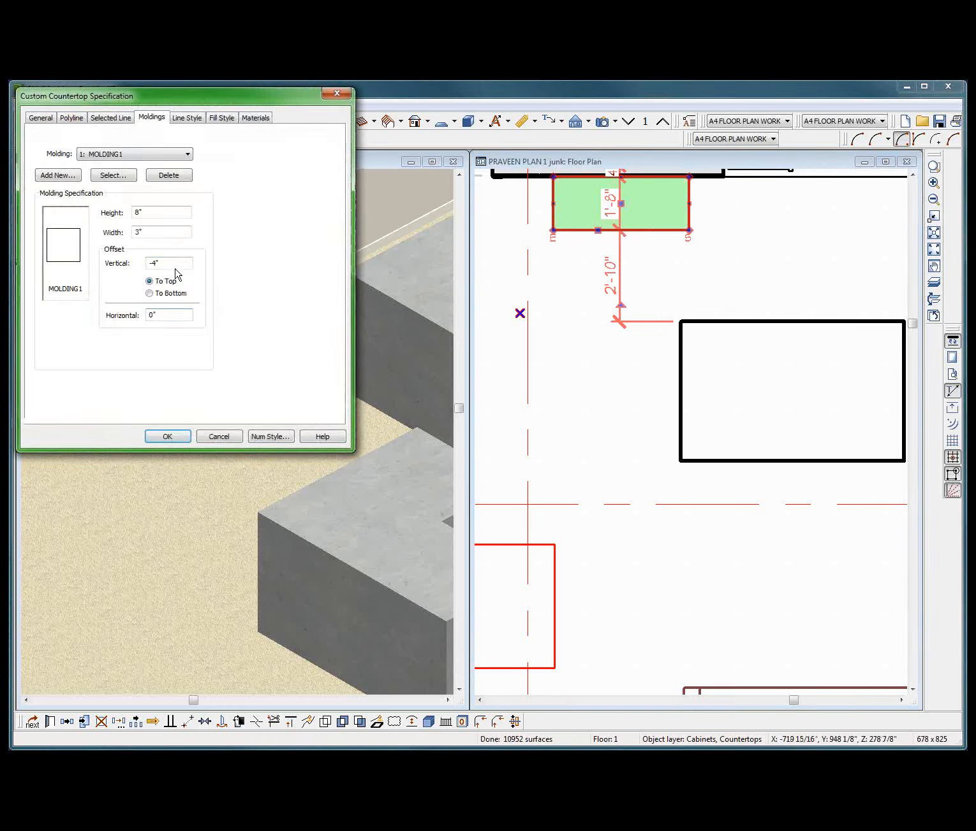
double_click(170, 314)
text(-4)
key(Return)
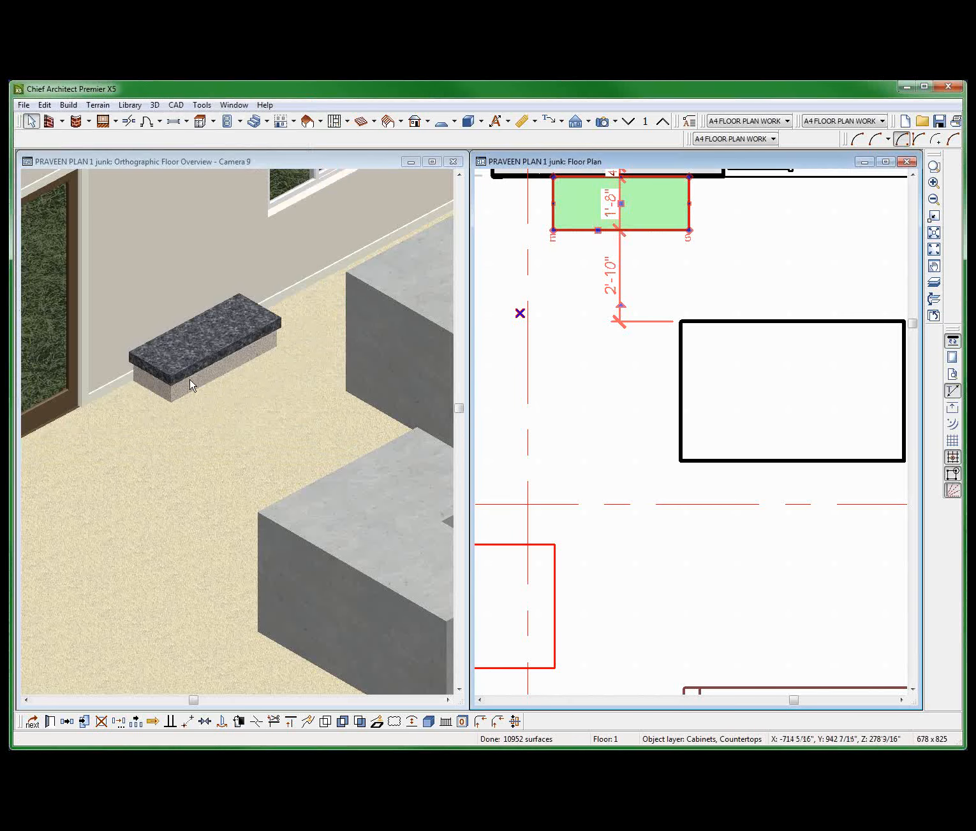
Examine the small countertop and its inset molding base in the floor overview, and its outline in the floor plan.
scroll(204, 411, up, 1)
click(196, 393)
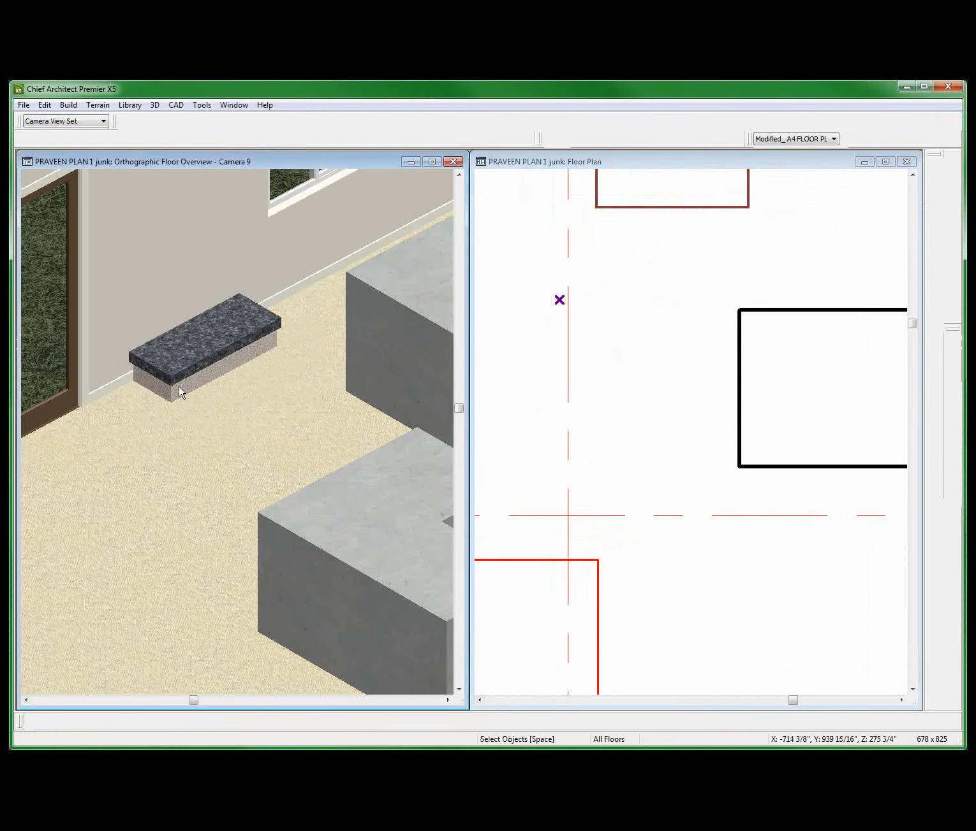
scroll(163, 357, up, 3)
scroll(163, 362, down, 2)
click(626, 215)
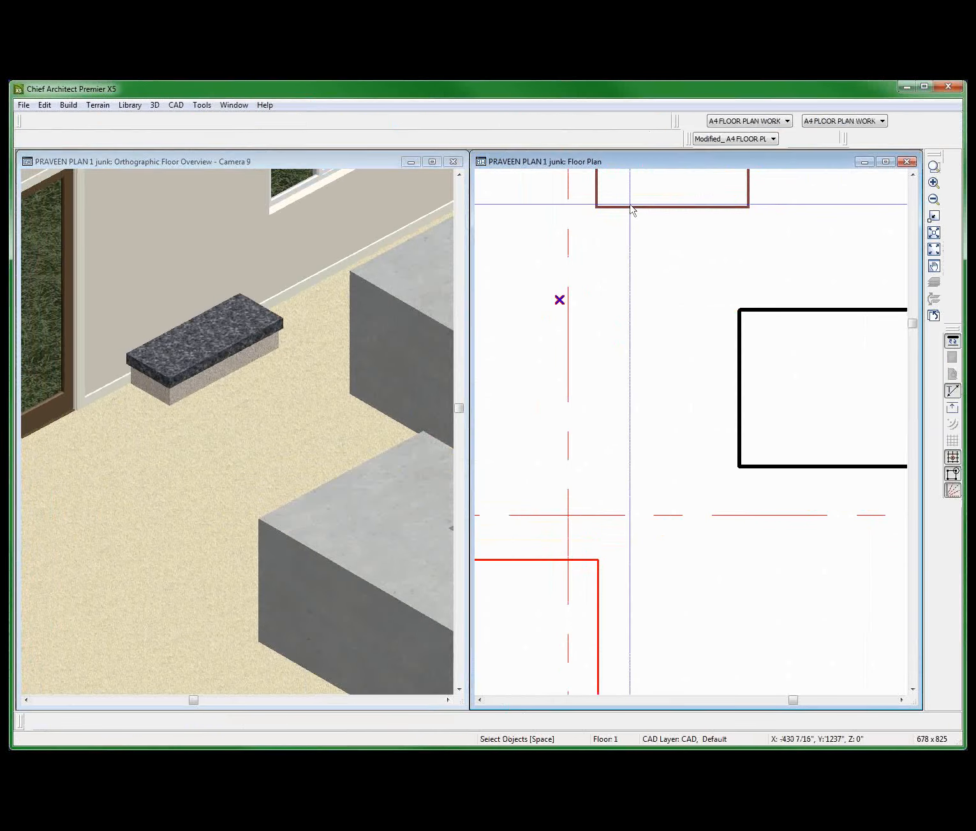
click(626, 214)
scroll(624, 208, up, 8)
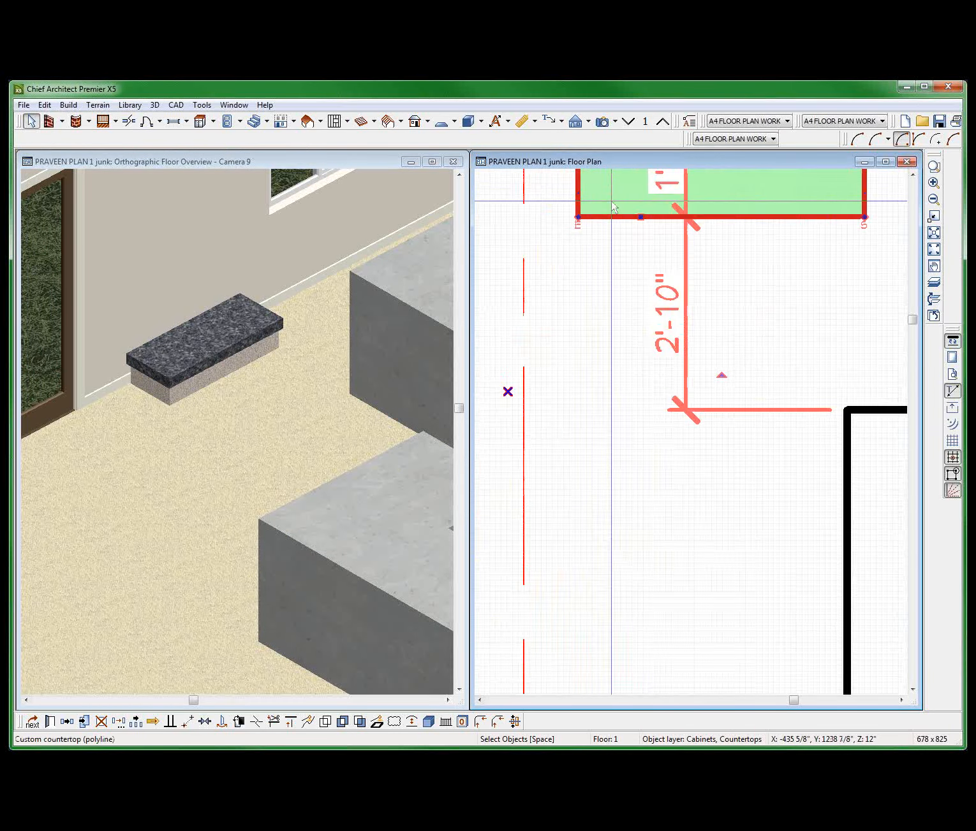
scroll(618, 201, down, 4)
middle_drag(630, 192, 641, 276)
scroll(642, 281, down, 1)
scroll(648, 251, up, 3)
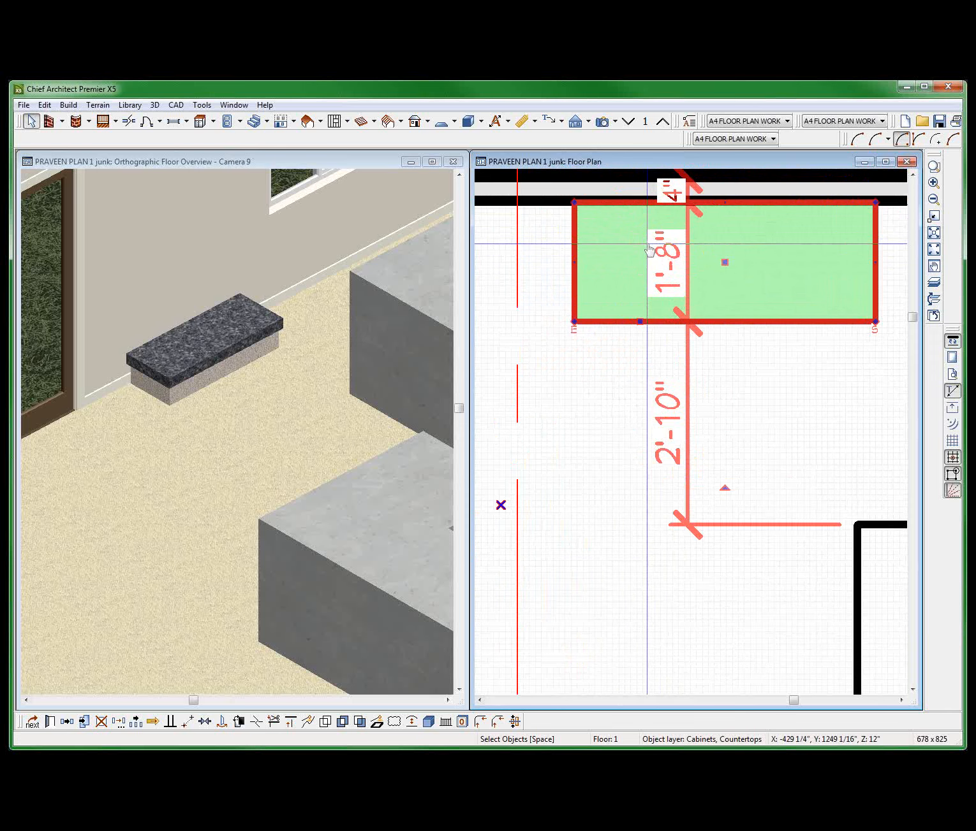
key(Escape)
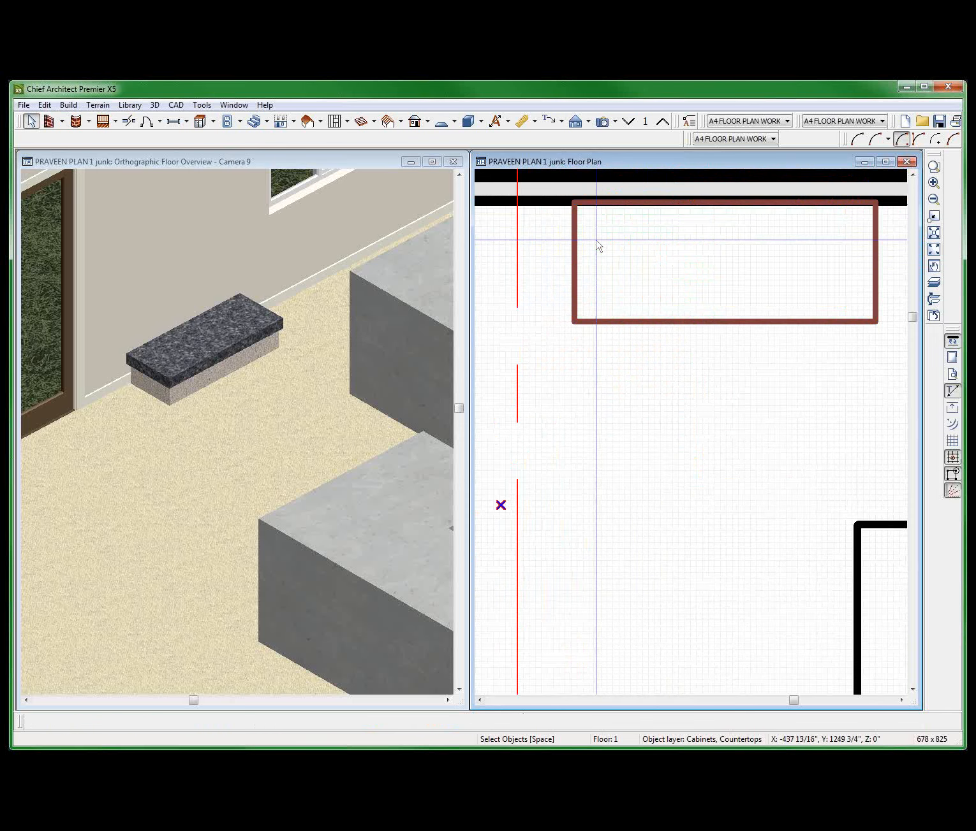
Sketch a rectangular polyline about 1'-5" deep inside the countertop outline against the wall, and delete it.
key(shift+p)
drag(587, 204, 855, 304)
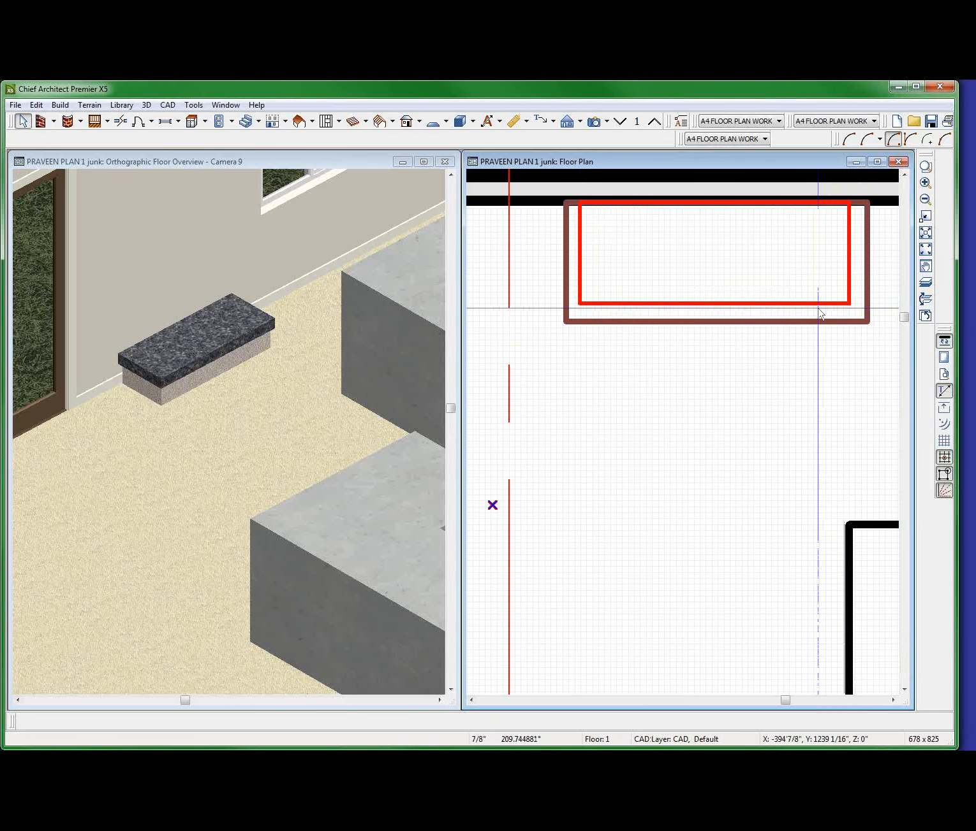
click(818, 304)
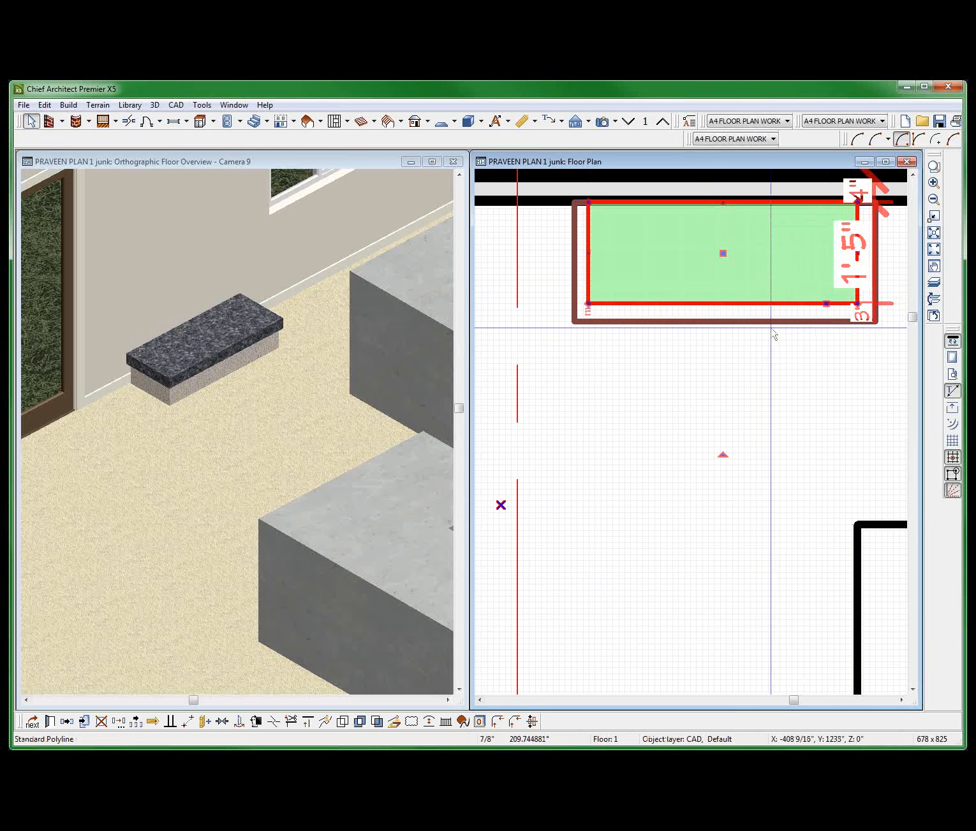
key(Delete)
Review the countertop's molding edge display option and its fill style settings.
right_click(685, 325)
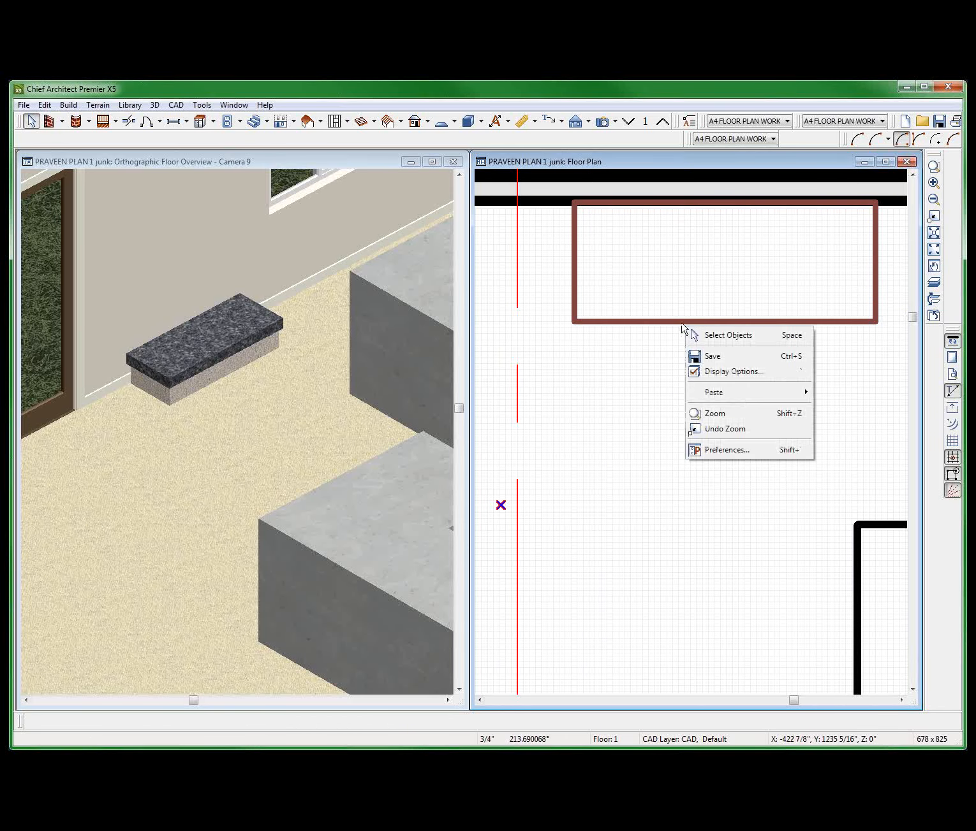
click(668, 321)
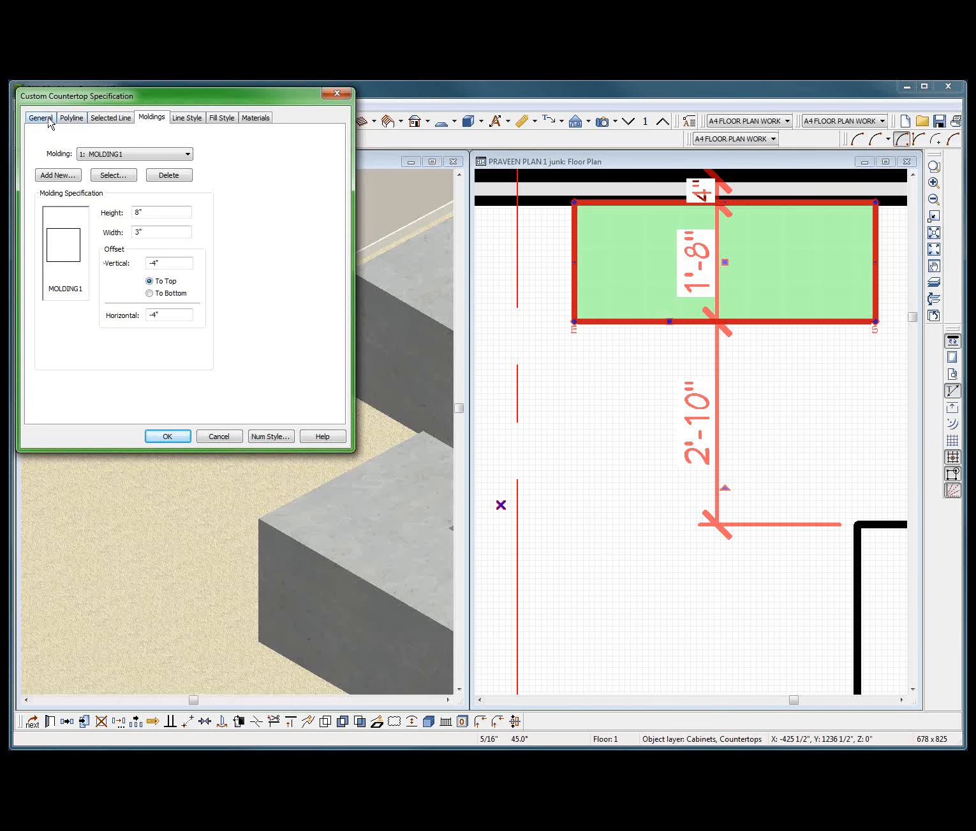
click(43, 118)
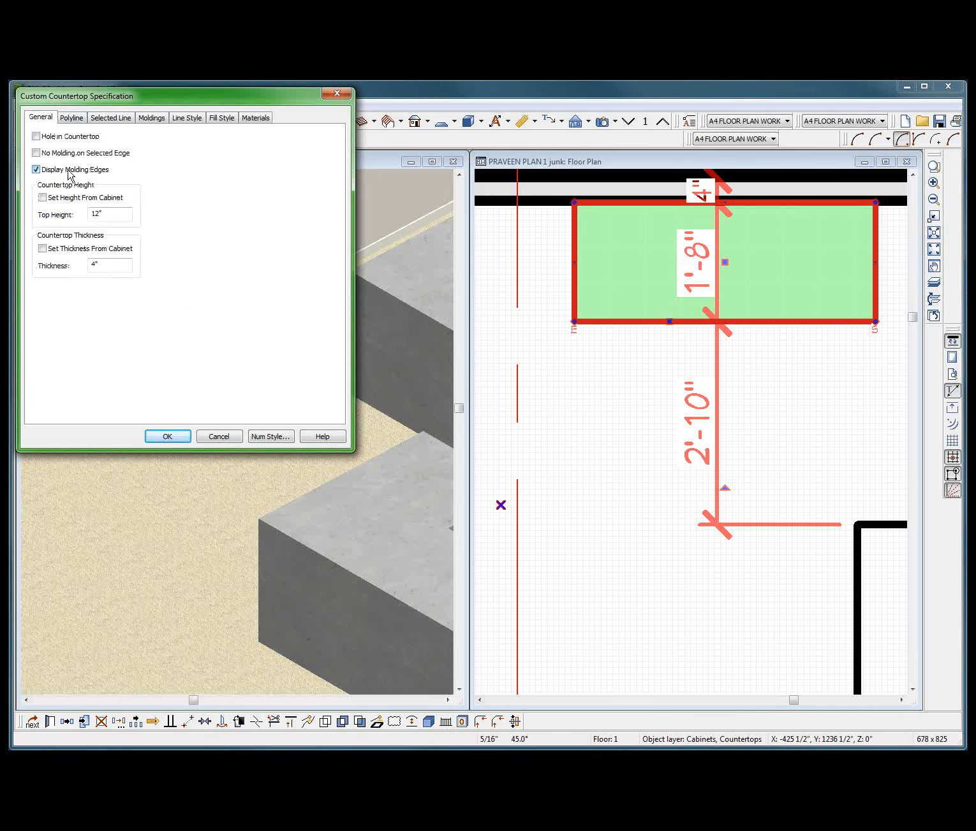
key(Return)
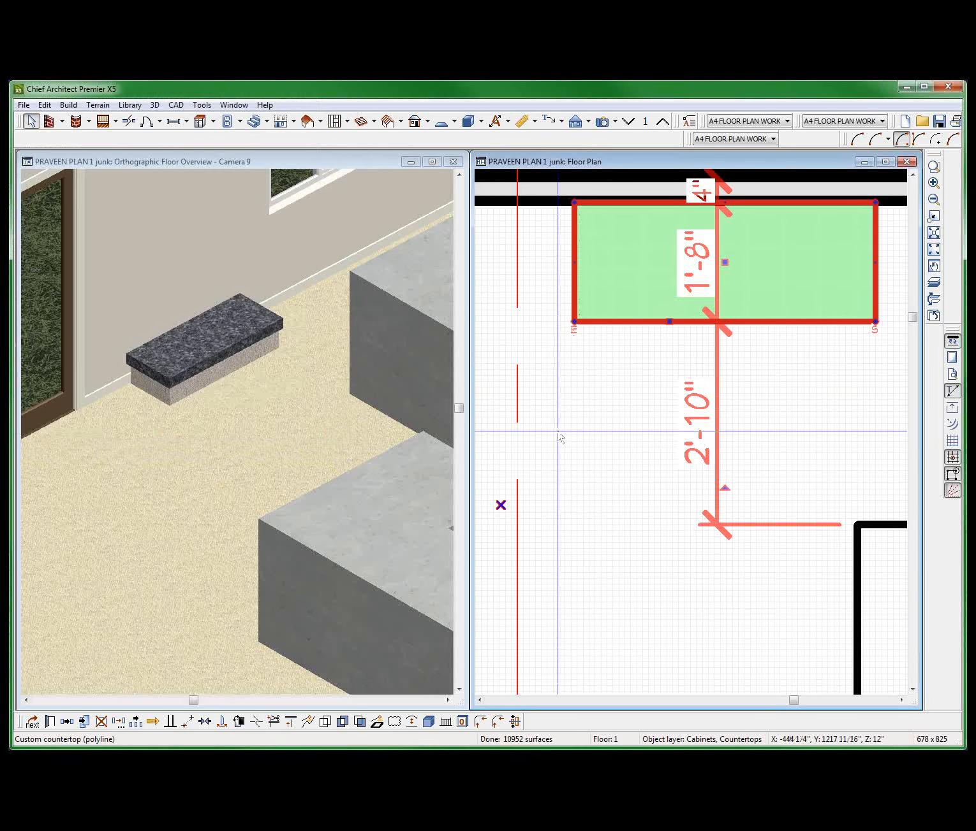
click(572, 288)
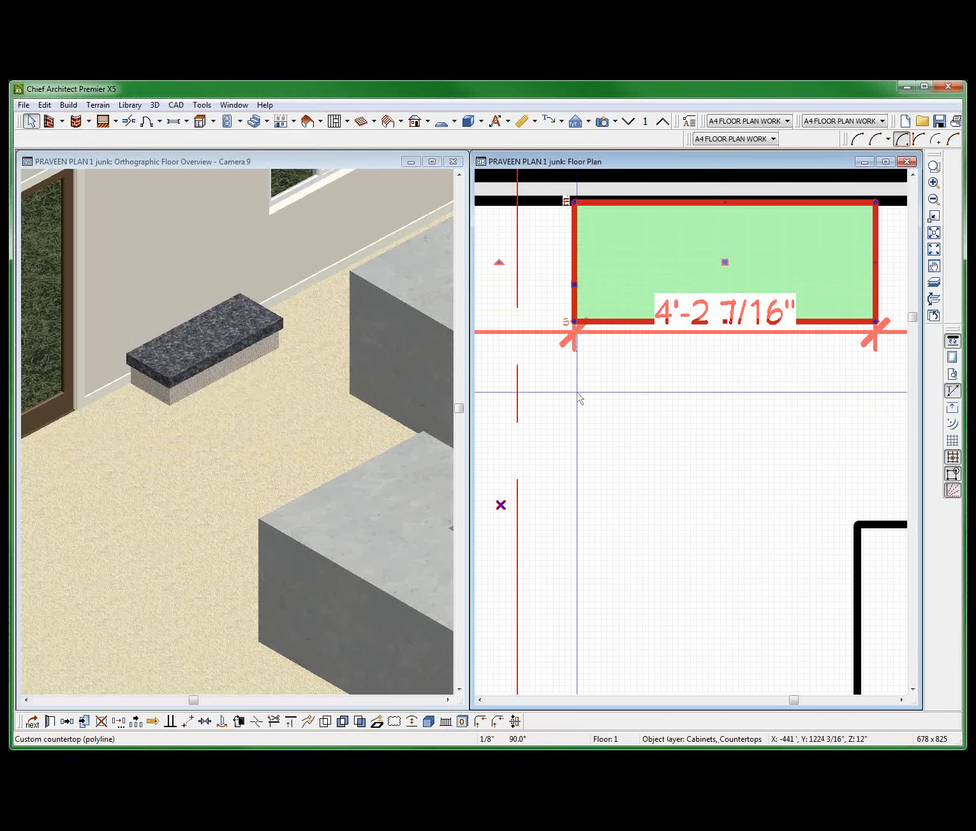
key(ctrl+e)
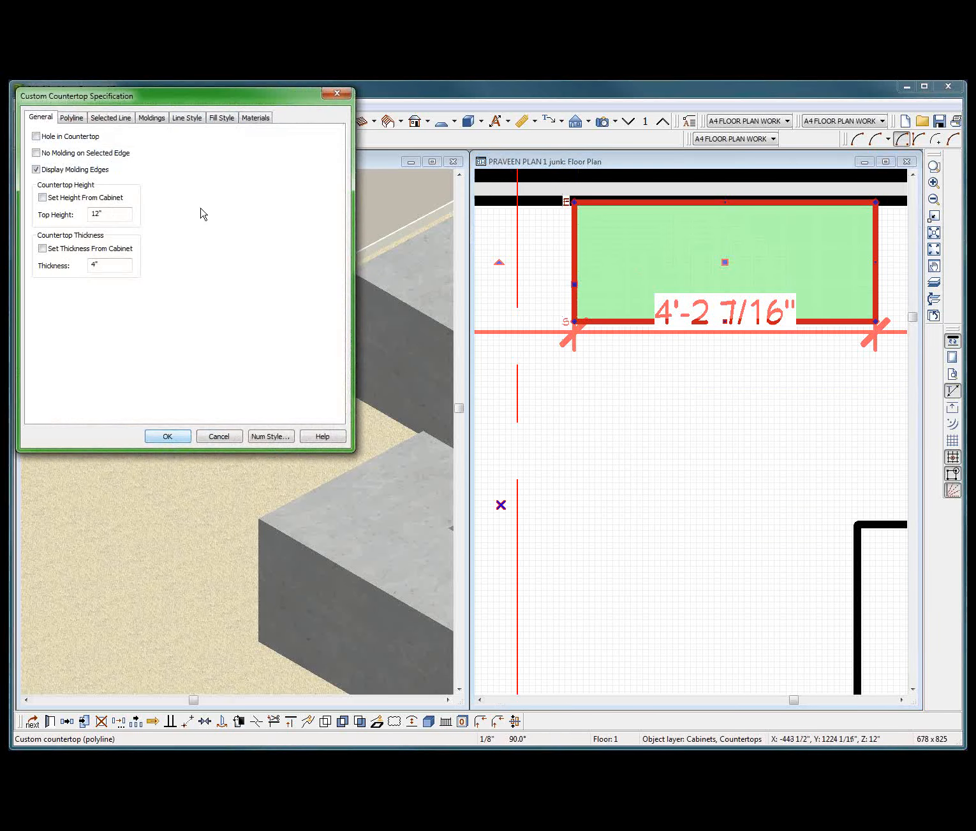
click(222, 118)
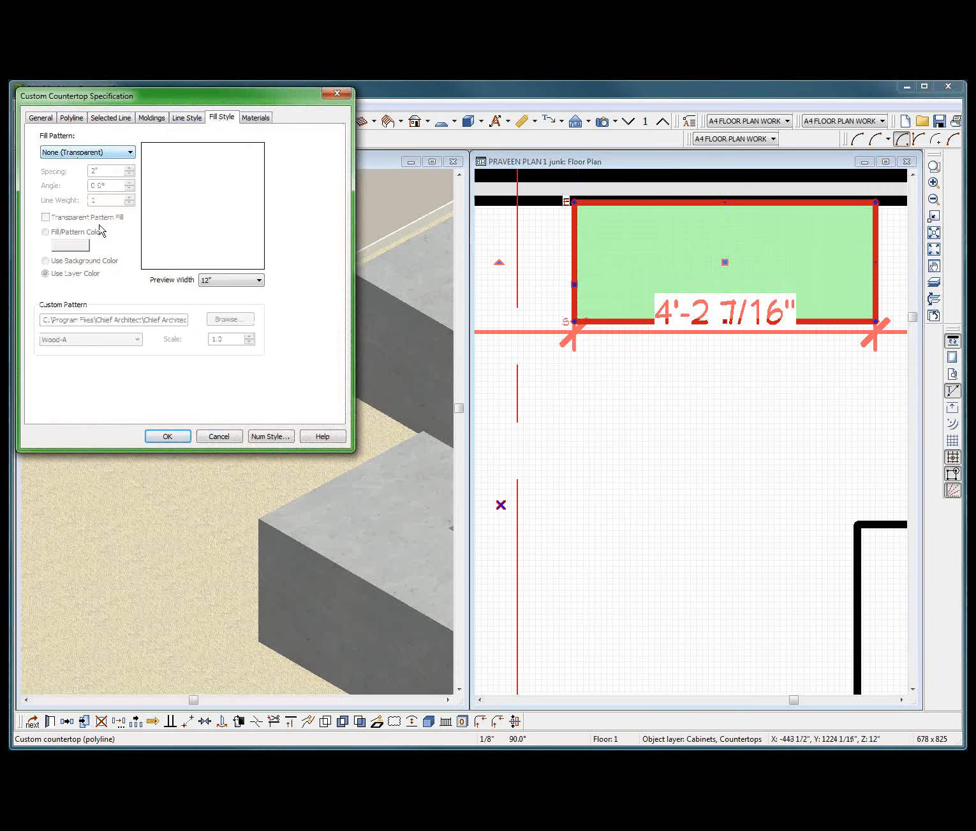
click(167, 436)
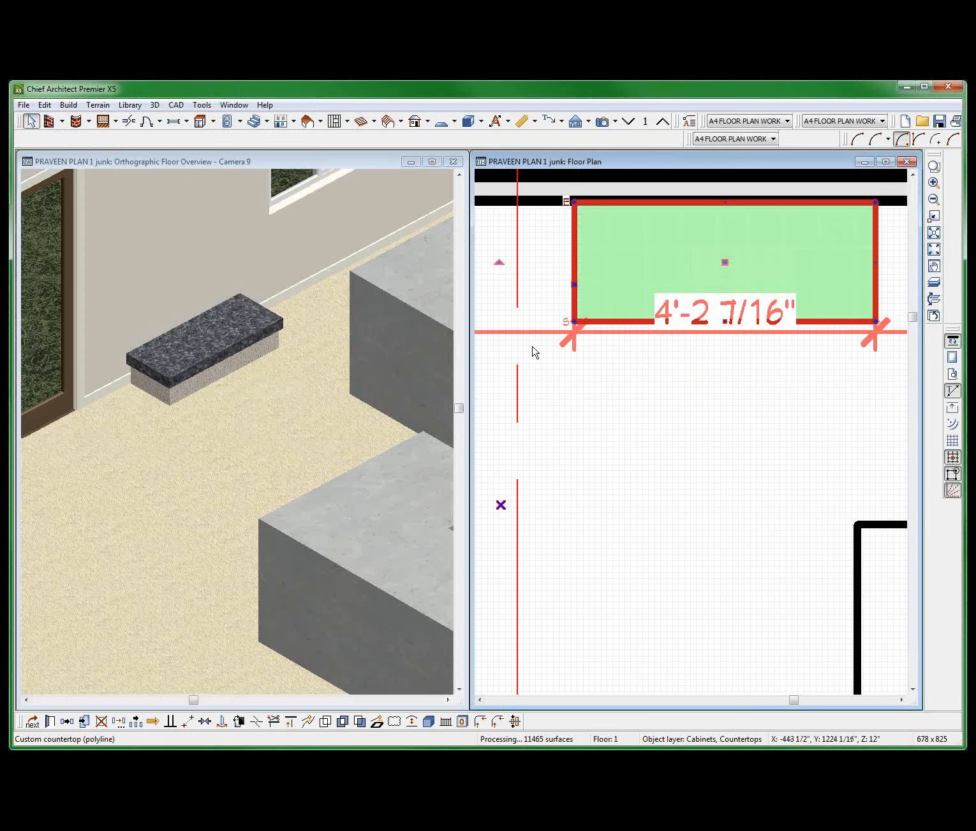
Try a vertical molding offset of 4" on the small countertop, and undo it.
click(590, 337)
click(601, 323)
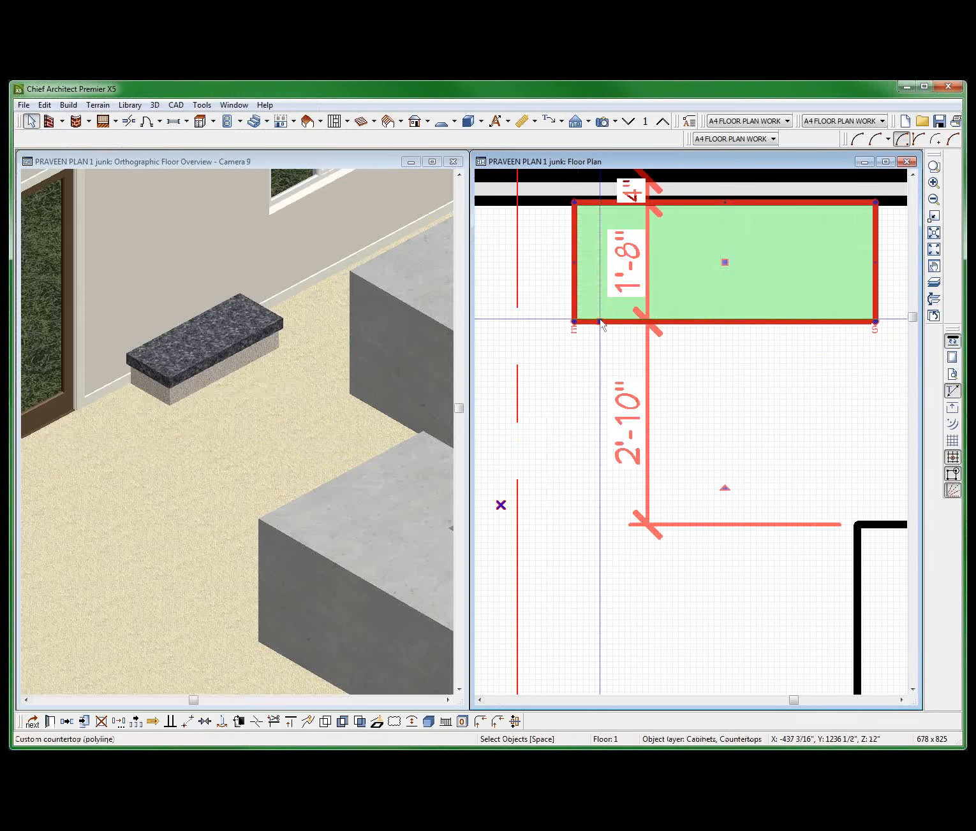
double_click(601, 324)
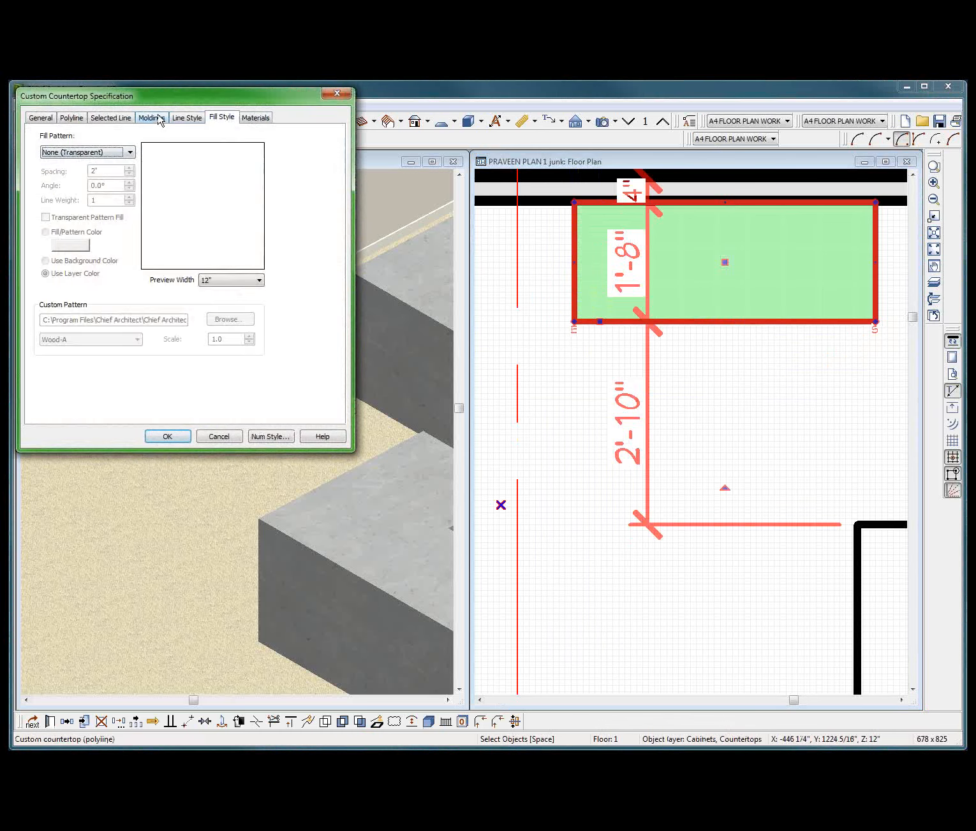
click(153, 118)
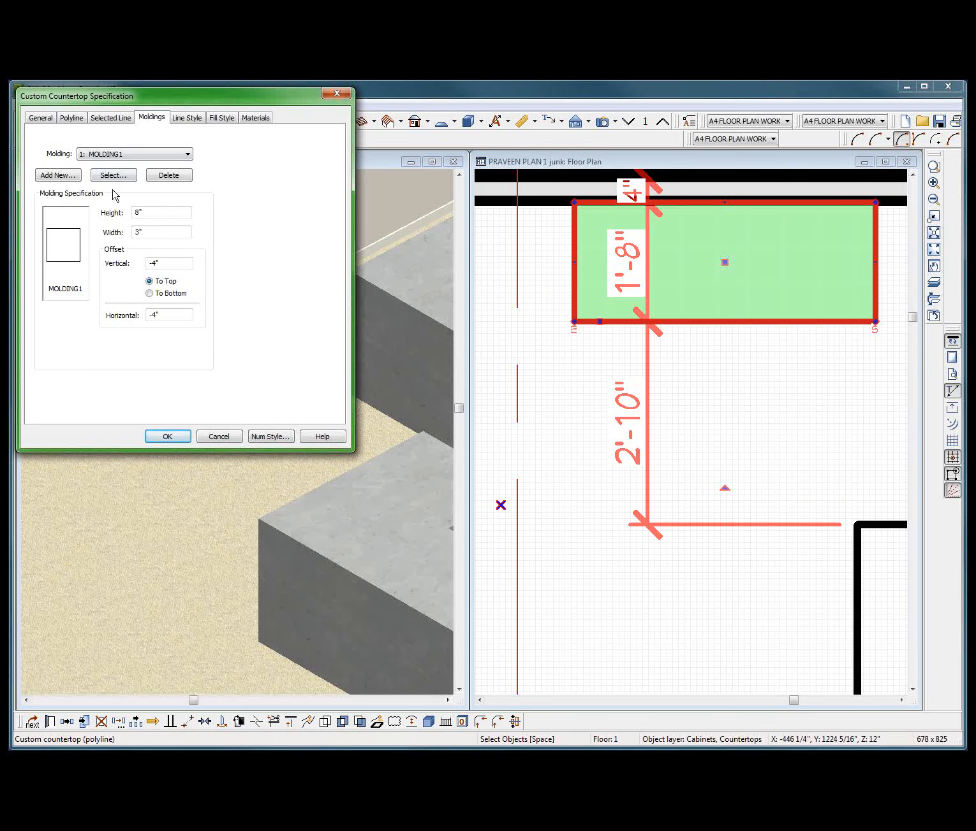
double_click(169, 263)
text(4)
key(Return)
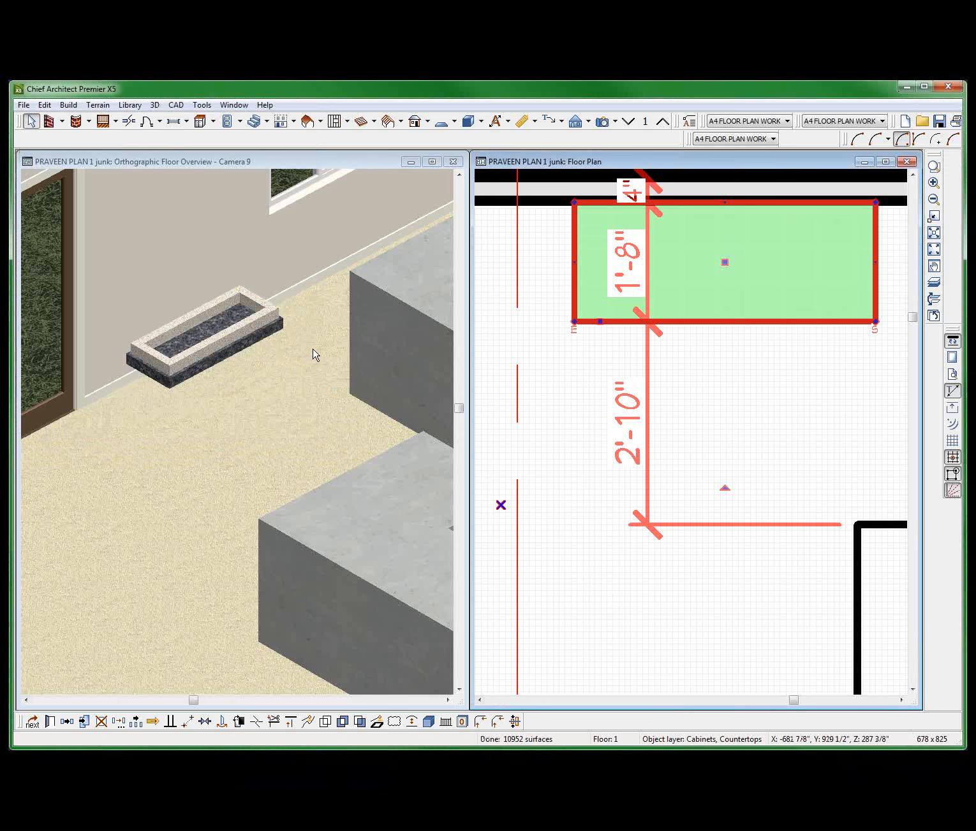
click(352, 317)
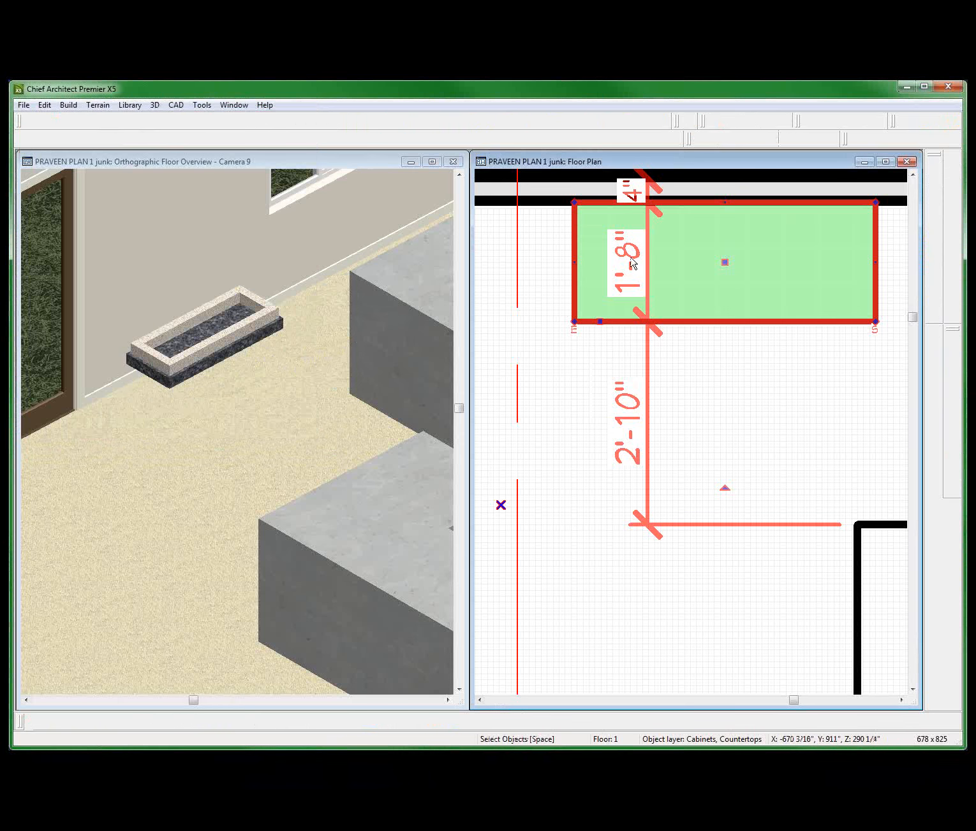
key(ctrl+z)
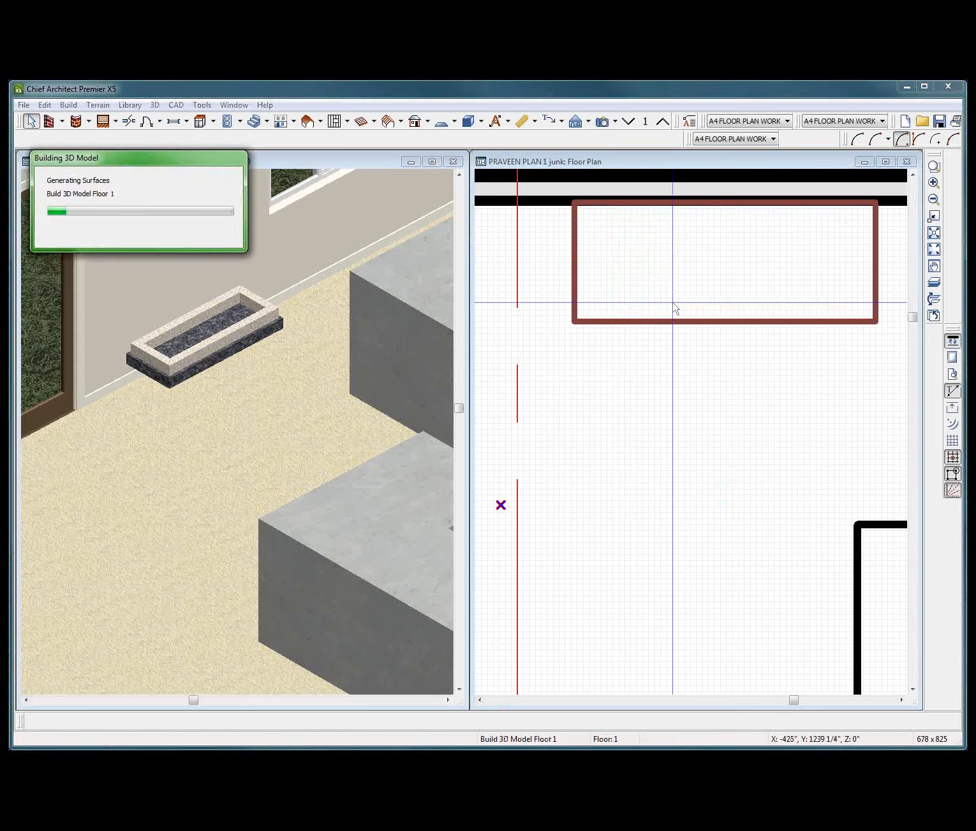
Set the small countertop's horizontal molding offset to 8".
right_click(715, 316)
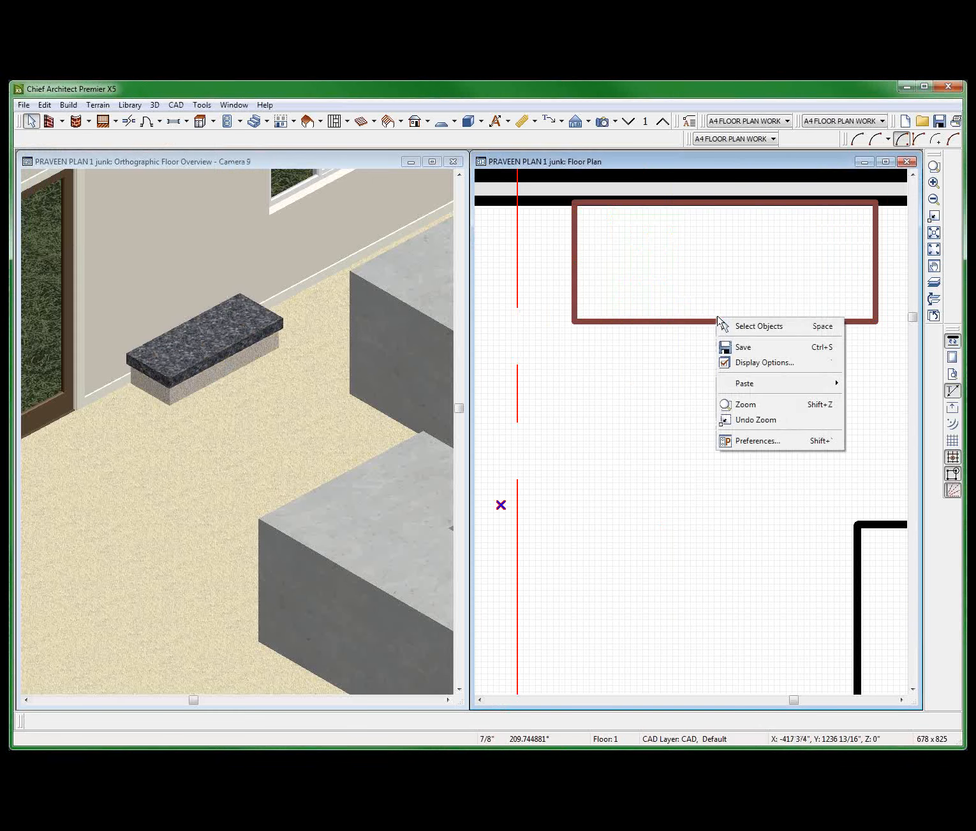
click(688, 320)
double_click(700, 325)
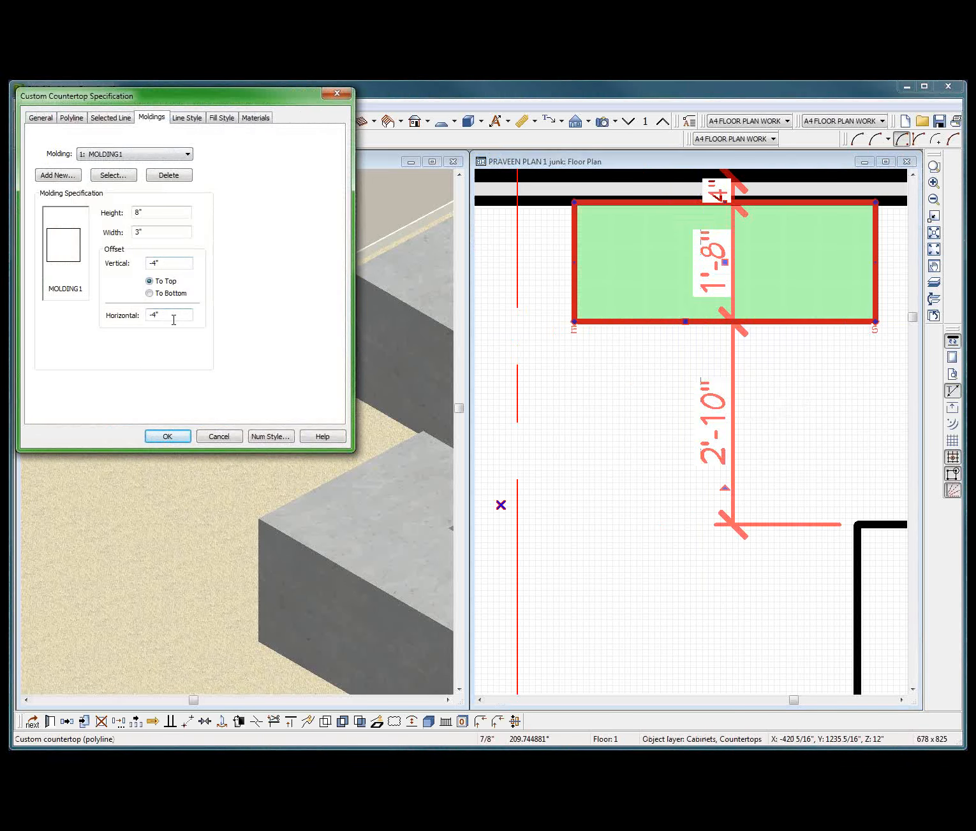
double_click(173, 320)
click(167, 436)
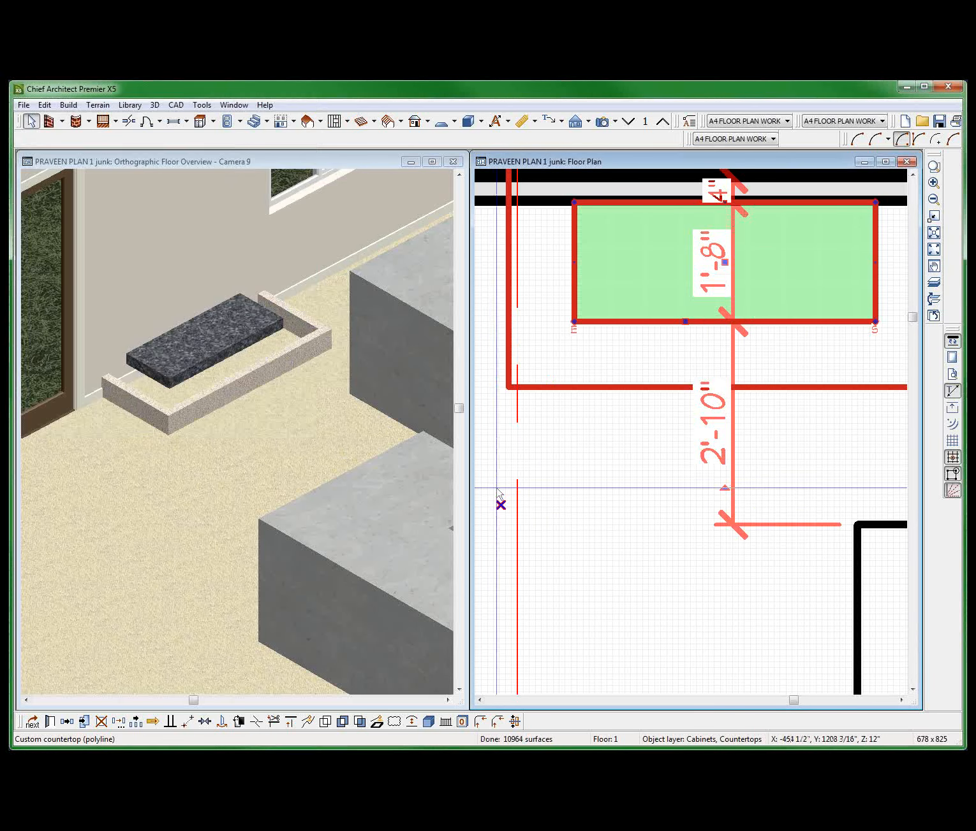
Set the small countertop's horizontal molding offset to -4".
scroll(615, 541, down, 4)
key(Escape)
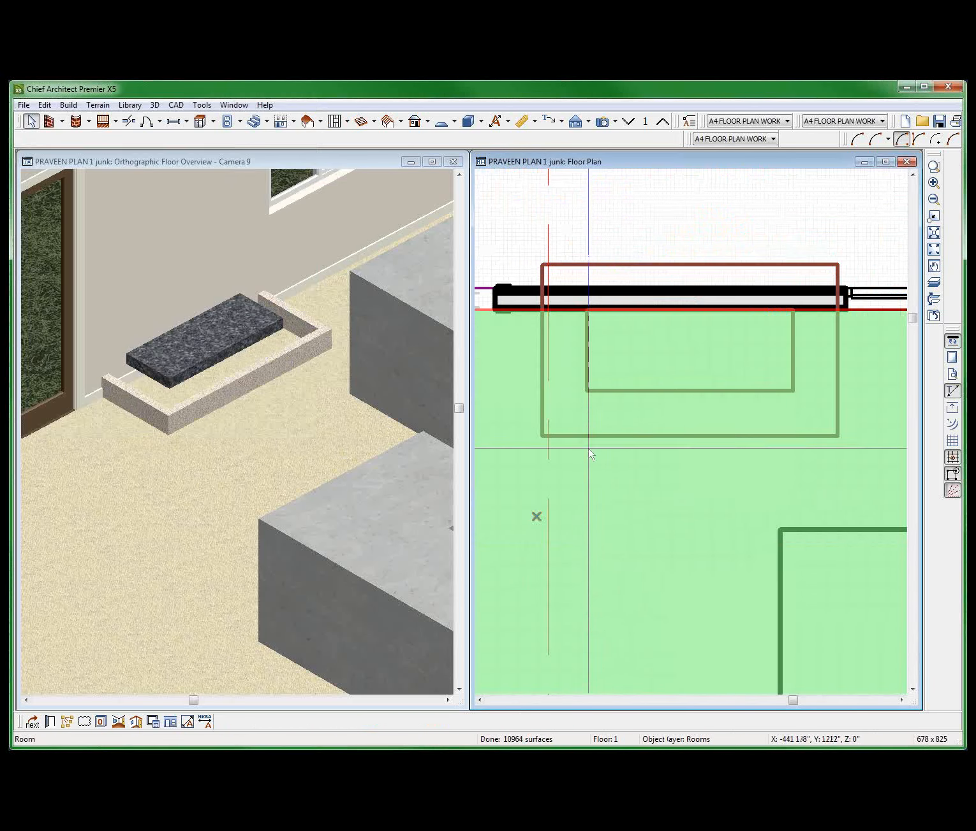
click(610, 439)
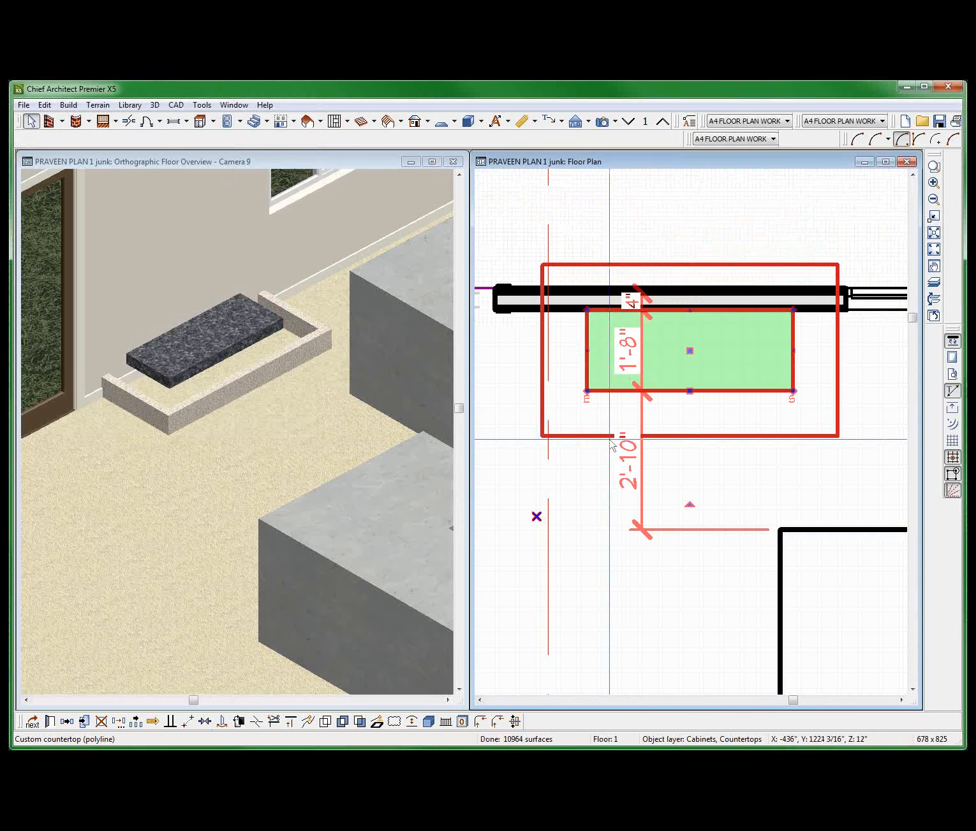
double_click(611, 446)
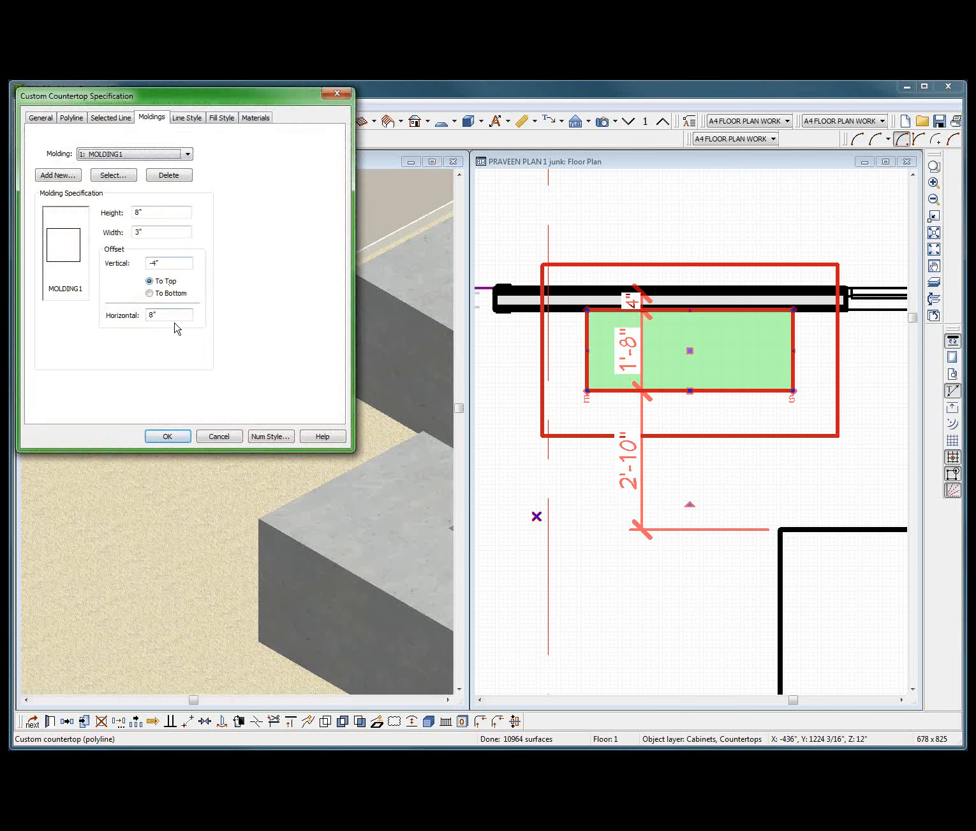
double_click(169, 315)
text(-4)
key(Return)
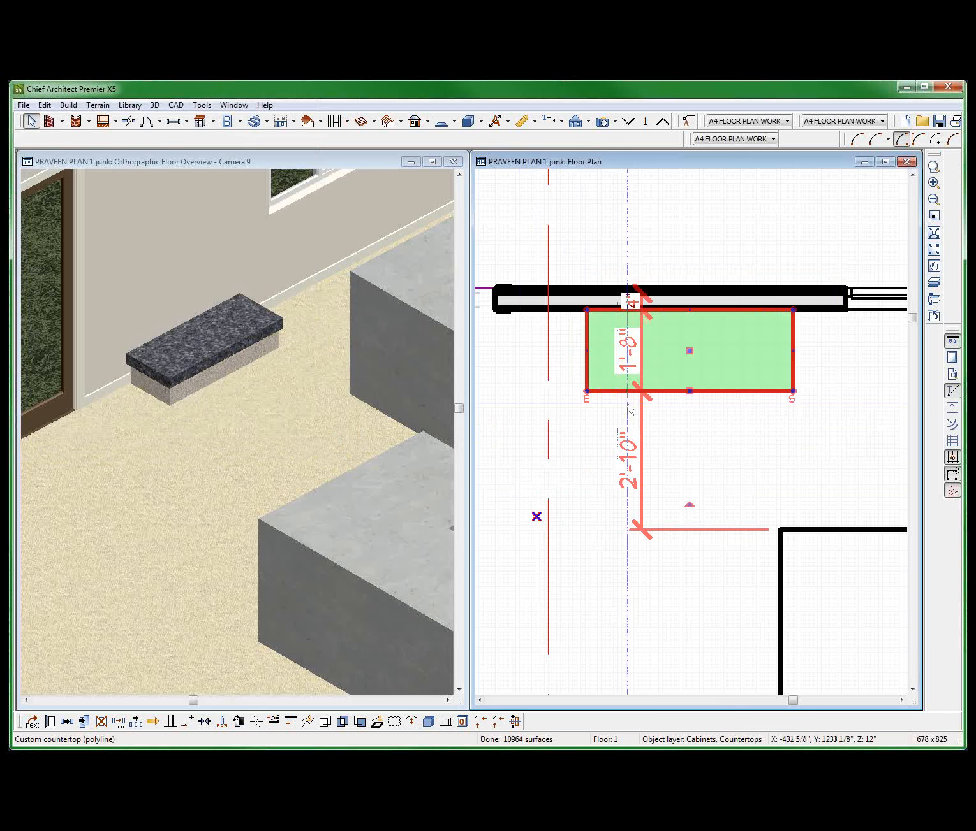
Place a base cabinet against the side wall of the room and set its height to 12".
scroll(629, 410, down, 5)
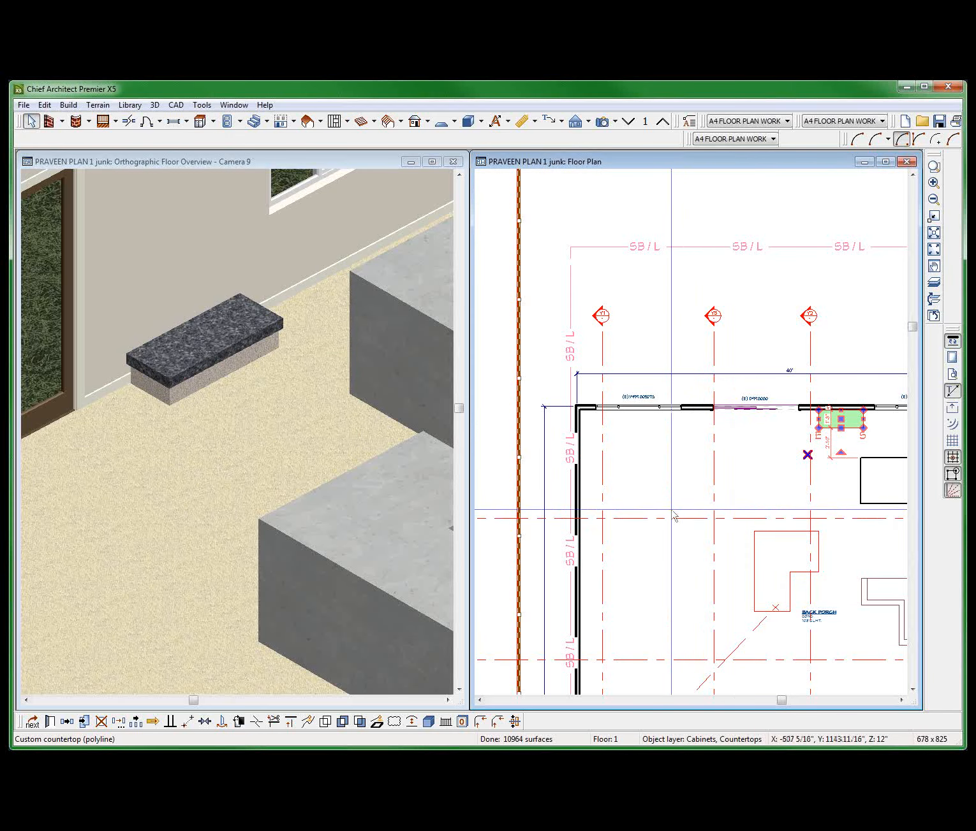
click(200, 122)
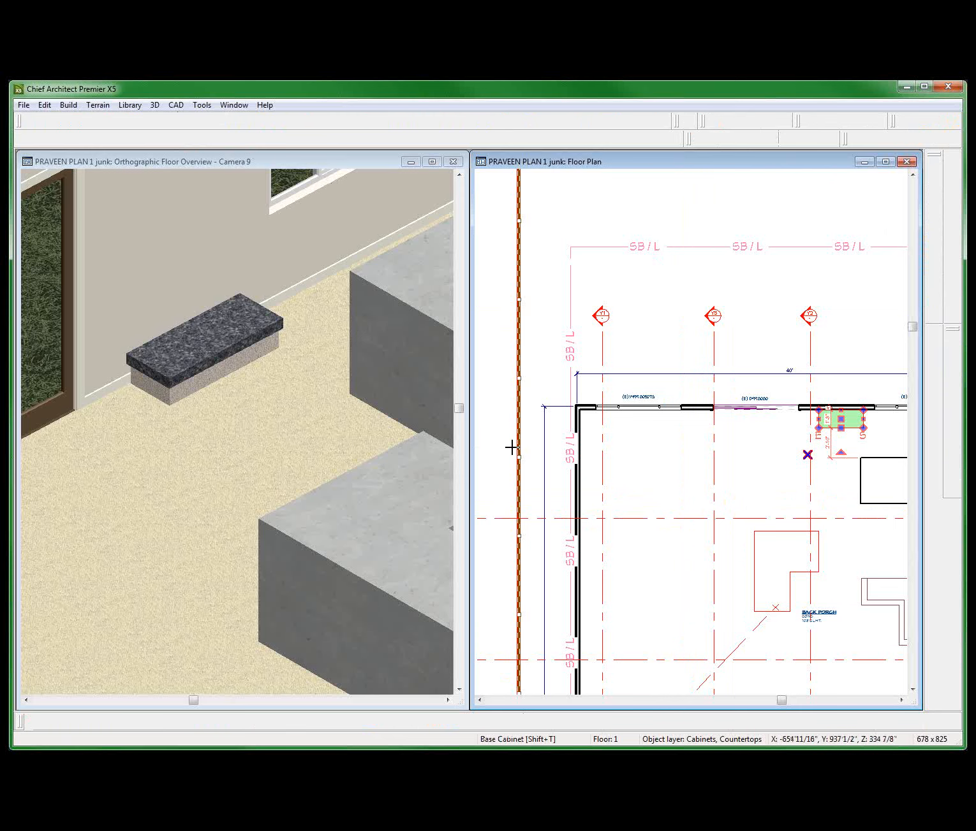
click(597, 489)
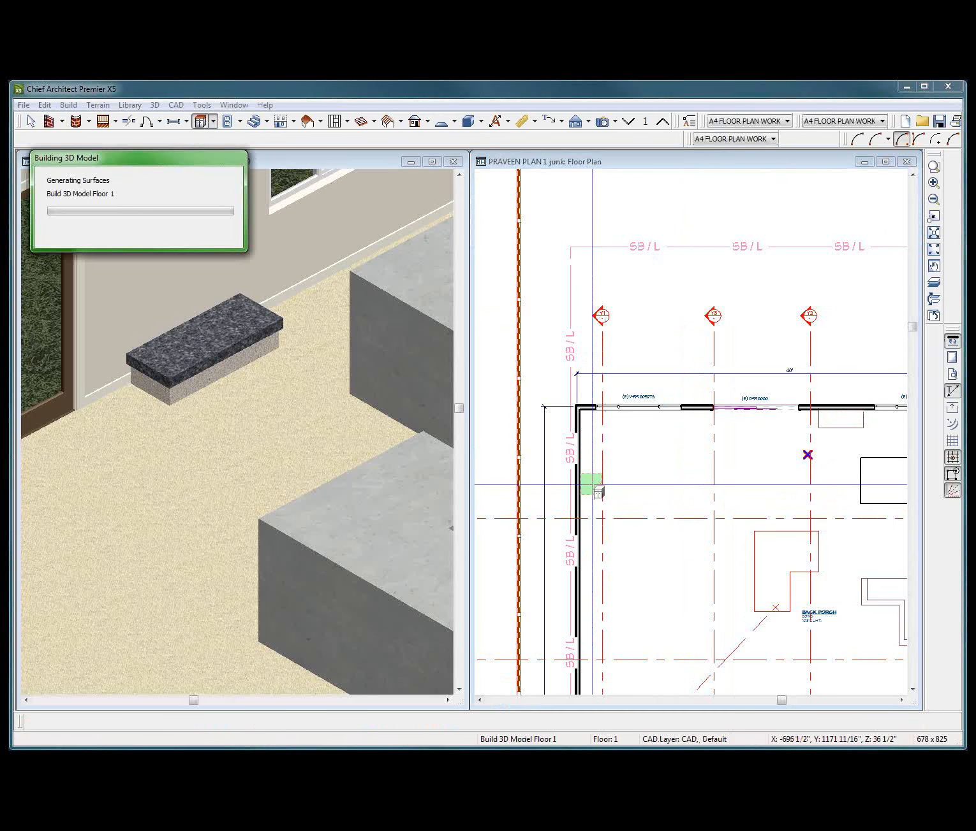
key(space)
click(598, 484)
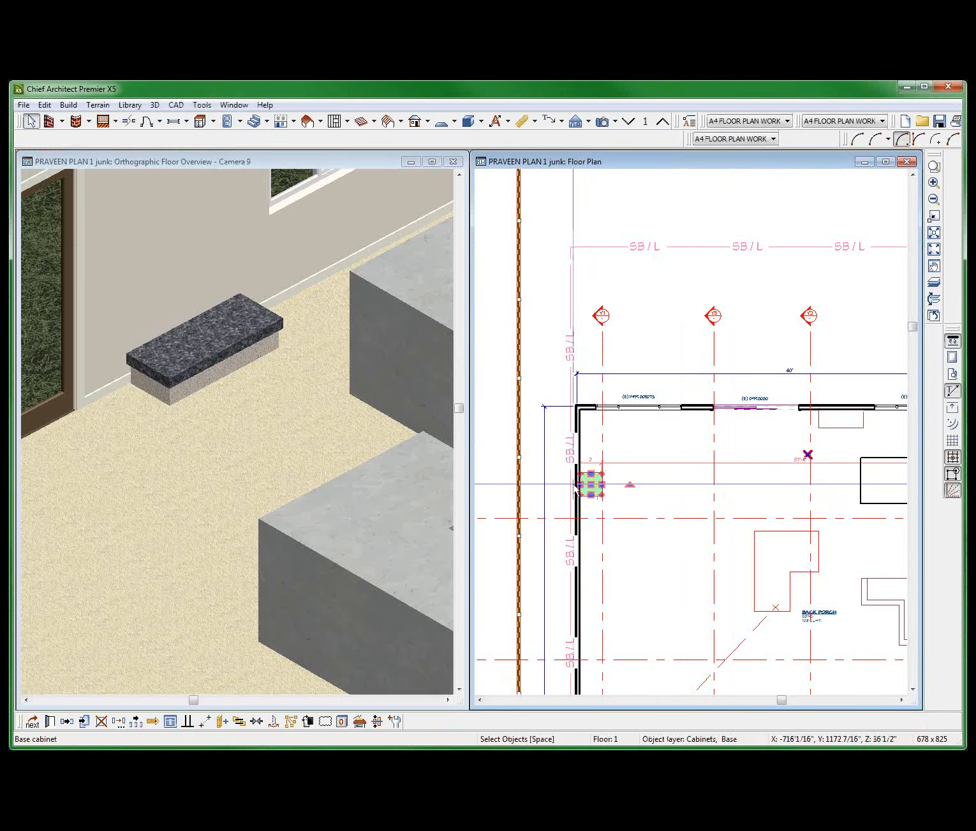
double_click(577, 485)
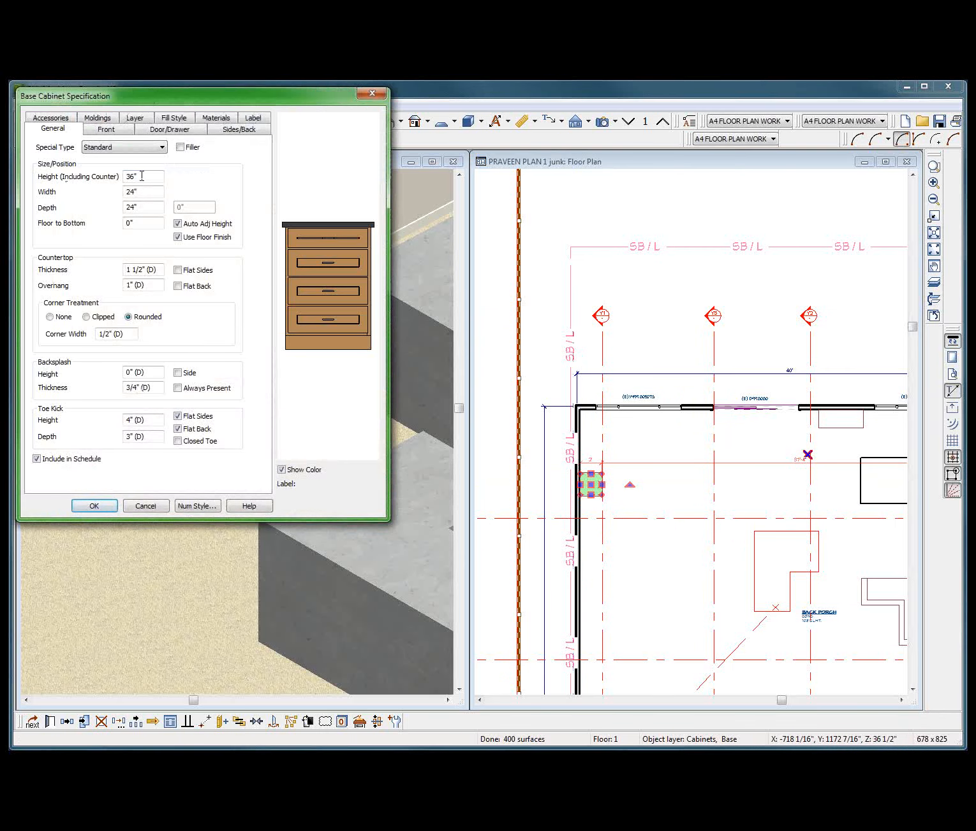
drag(155, 179, 53, 167)
text(12)
key(Return)
click(312, 489)
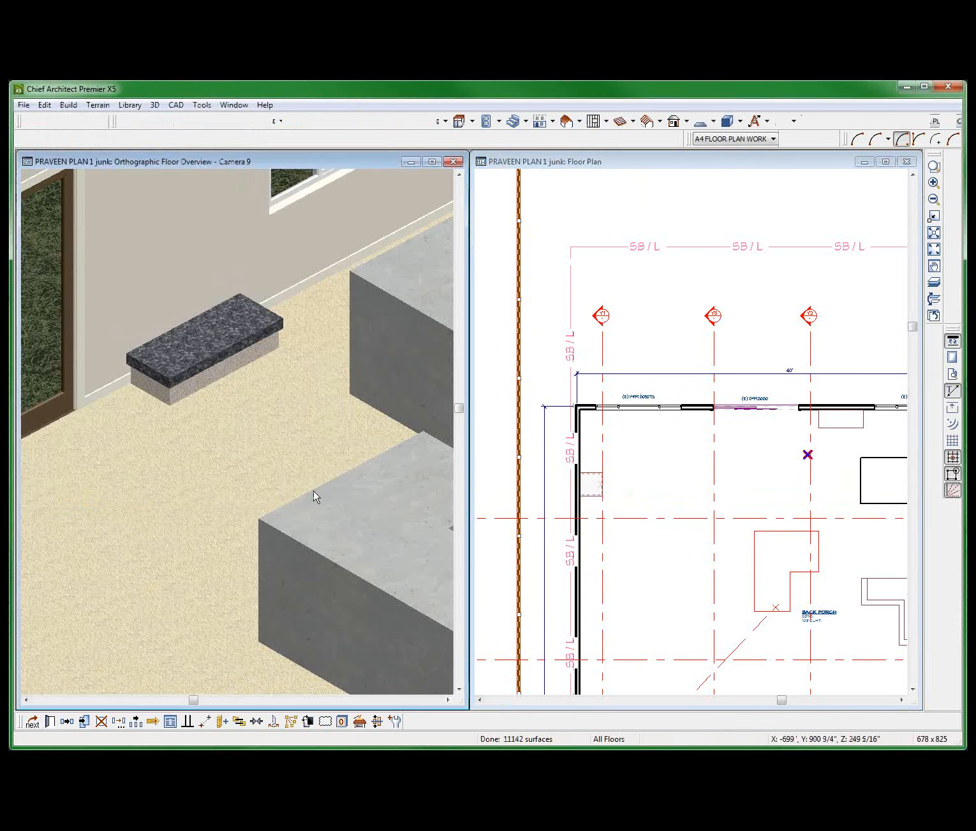
Examine the low base cabinet in the 3D overview and review its general specification.
scroll(281, 351, down, 3)
click(285, 434)
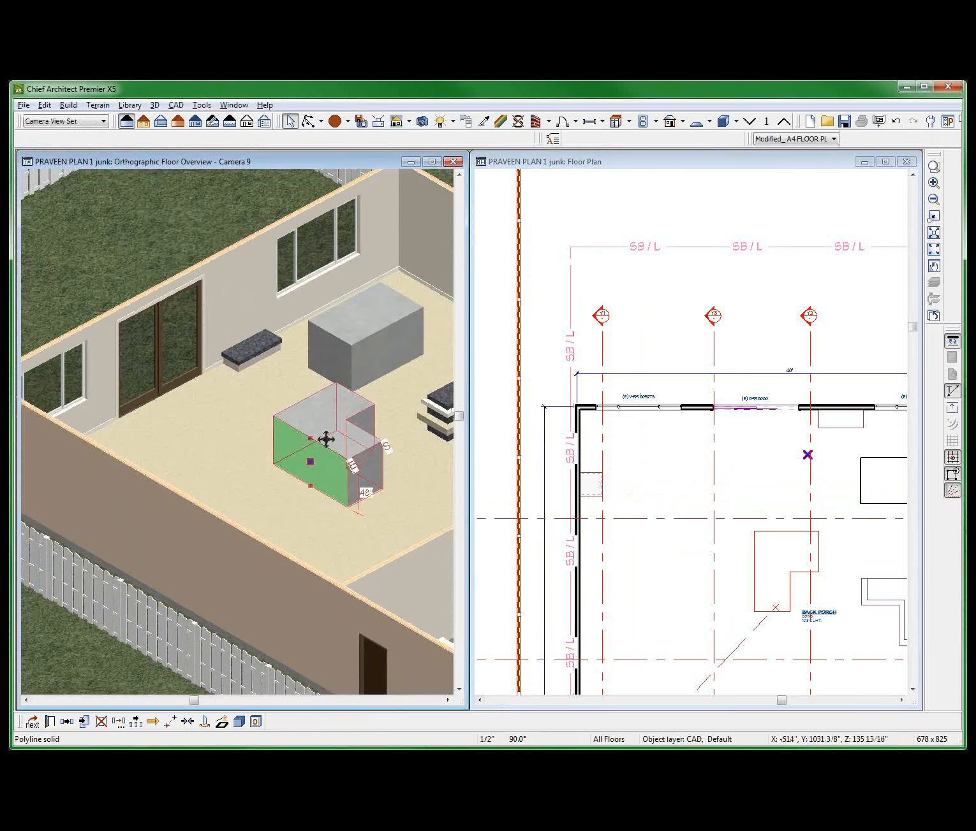
key(o)
drag(346, 449, 128, 434)
scroll(156, 410, up, 3)
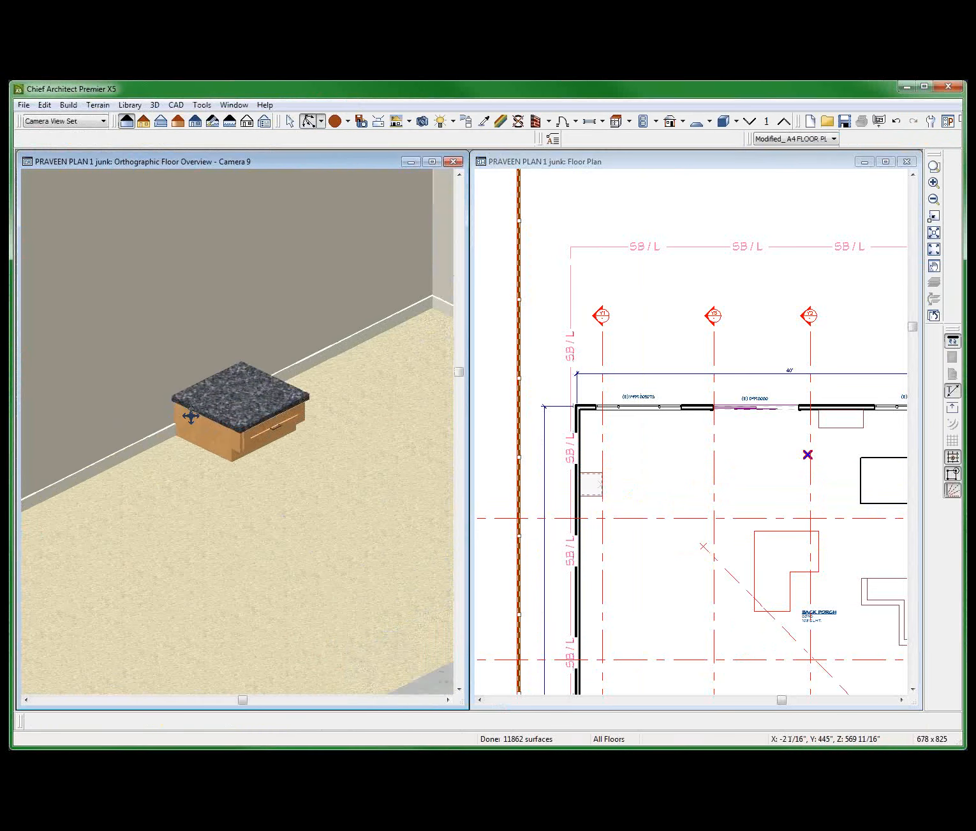
double_click(235, 401)
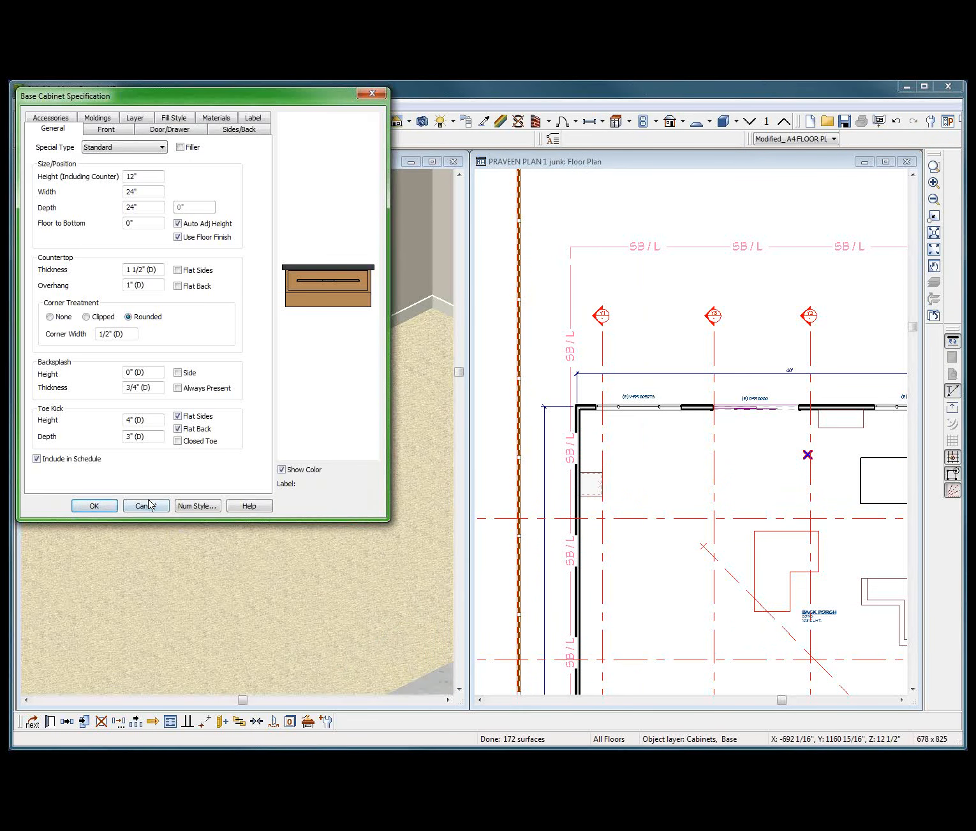
click(144, 506)
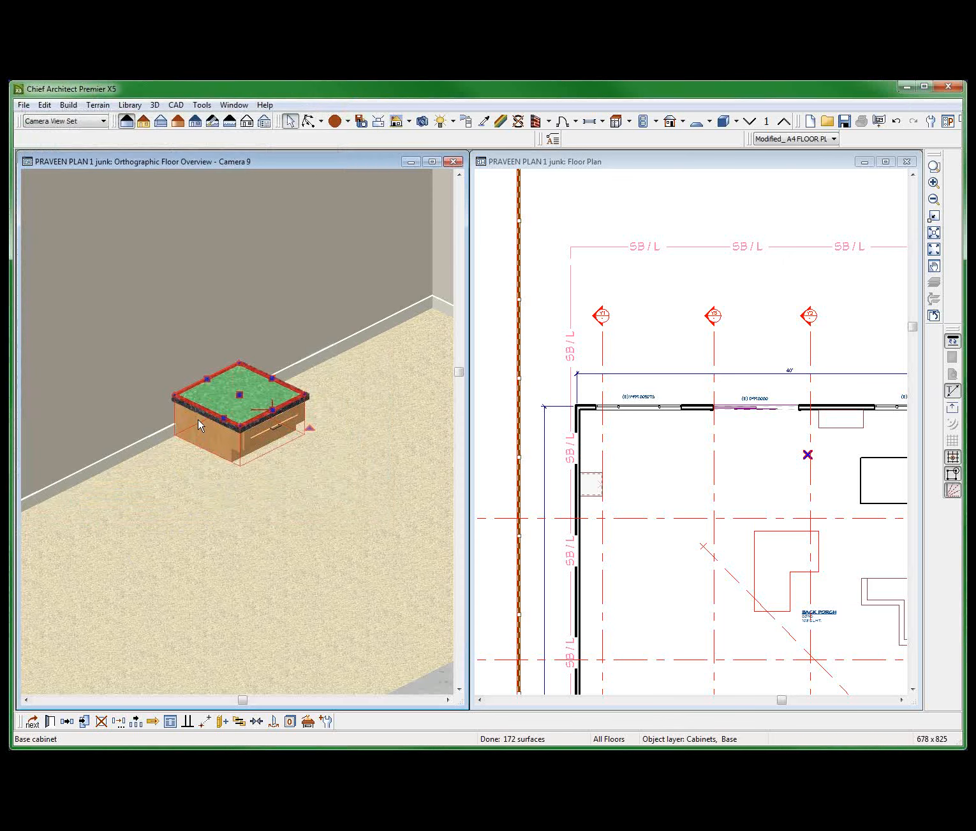
Stretch the low base cabinet lengthwise along the wall and inspect its outline in the floor plan.
drag(223, 418, 155, 485)
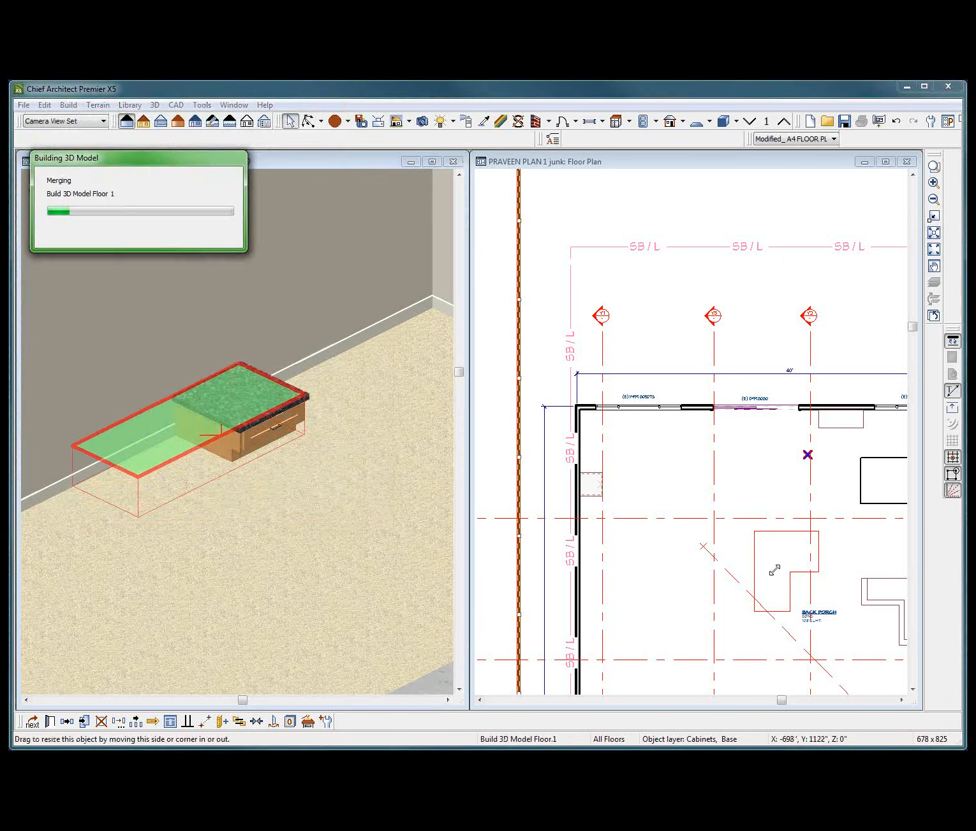
click(773, 483)
scroll(525, 523, up, 3)
scroll(528, 574, up, 3)
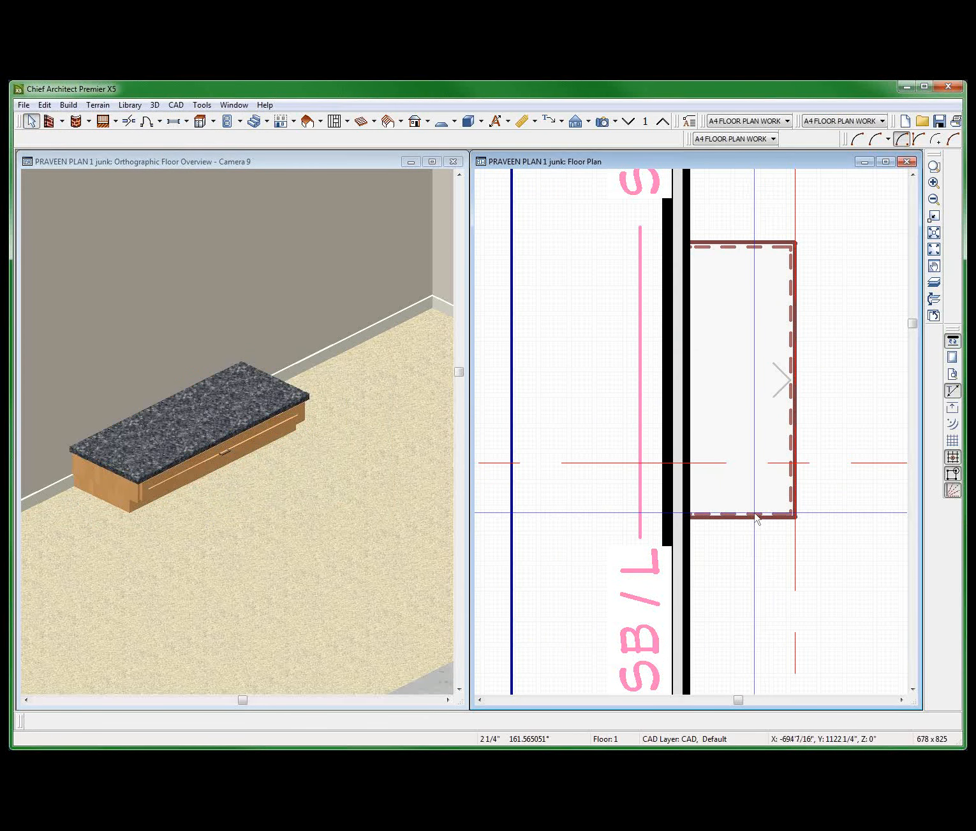
scroll(756, 520, down, 2)
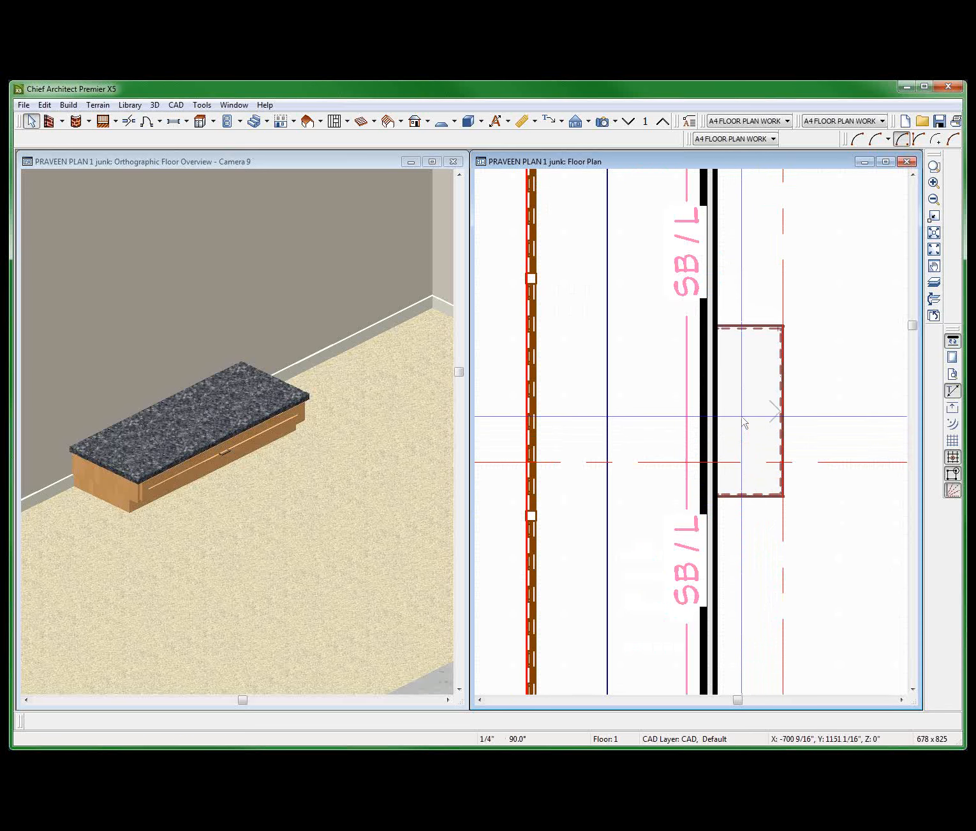
click(773, 416)
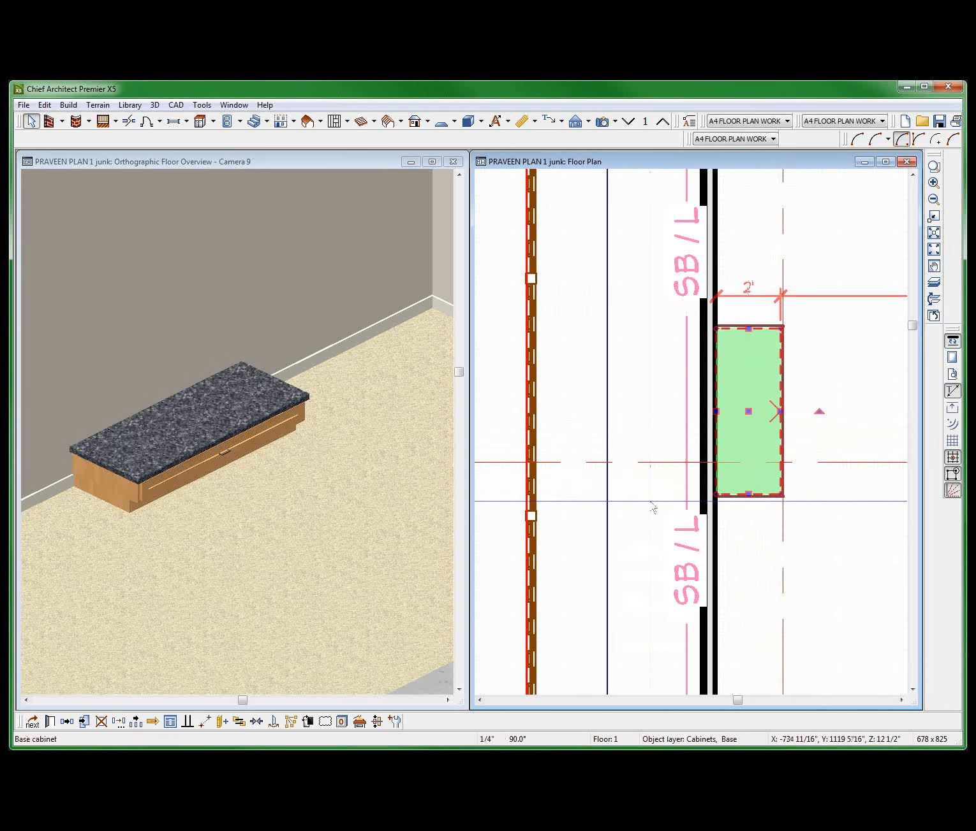
Reshape the small countertop by breaking its front edge at midpoint, offsetting one half 20", and pulling the outer corner toward the sliding door.
scroll(700, 391, down, 3)
scroll(700, 391, down, 3)
scroll(765, 357, up, 3)
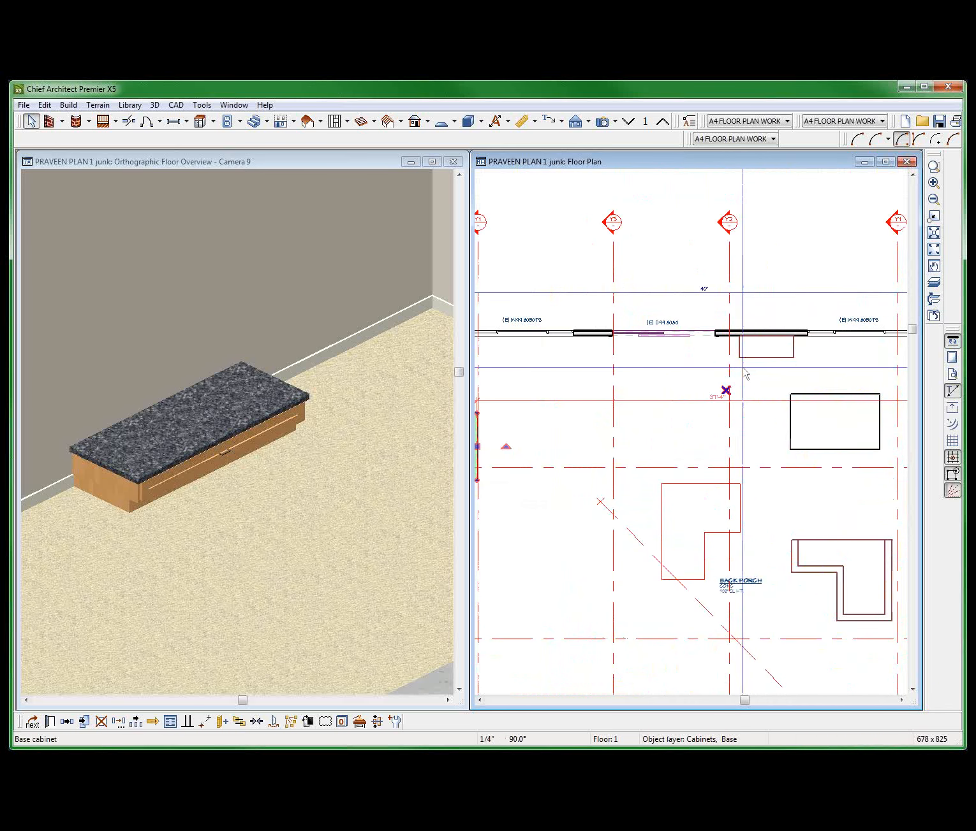
click(771, 361)
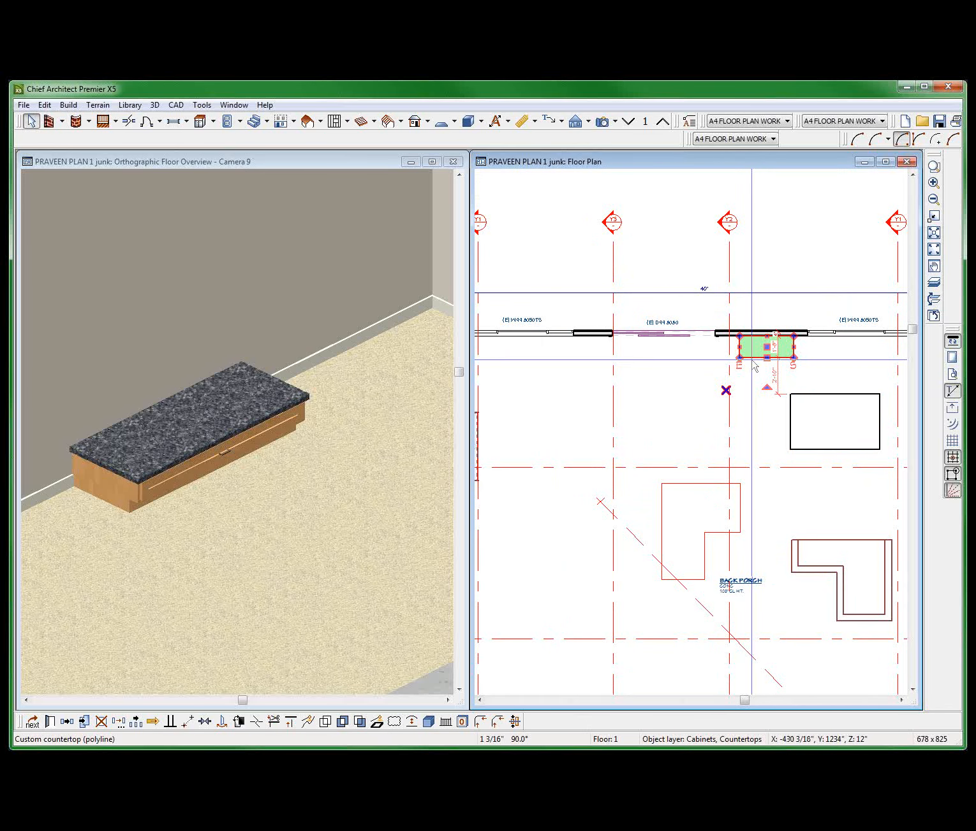
click(256, 721)
click(767, 358)
key(Tab)
text(20)
key(Return)
drag(752, 358, 680, 362)
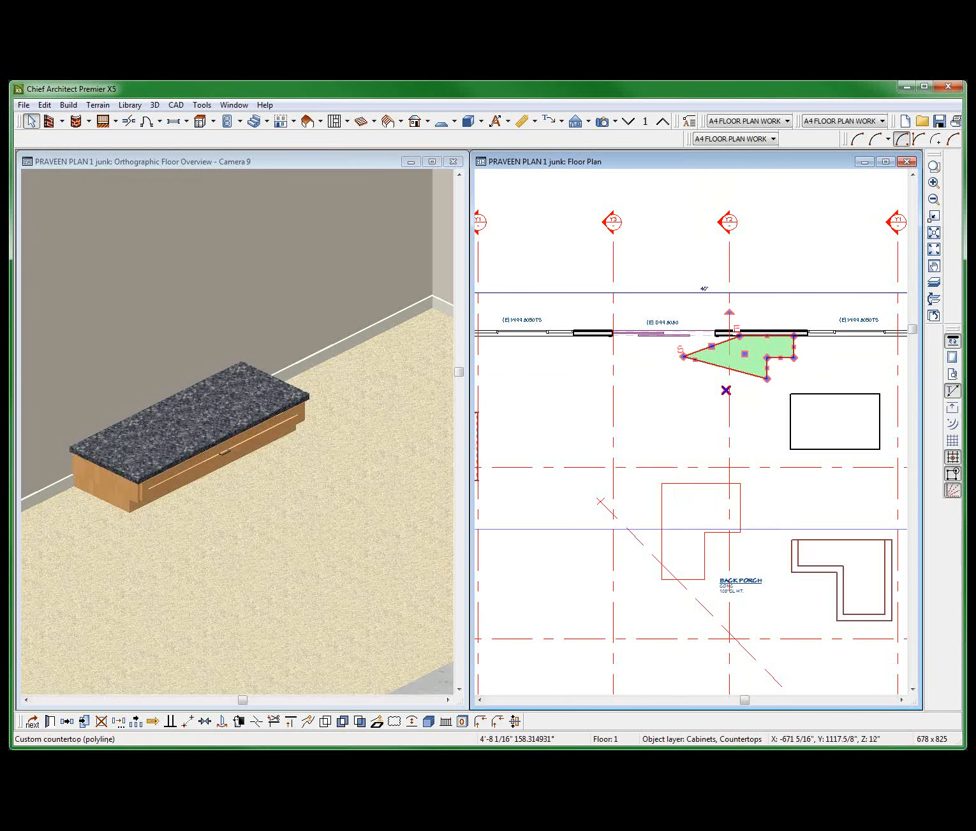
Examine the reshaped countertop and the L-shaped countertop's moldings from different angles in the 3D overview.
click(150, 417)
scroll(149, 416, down, 2)
scroll(322, 514, down, 4)
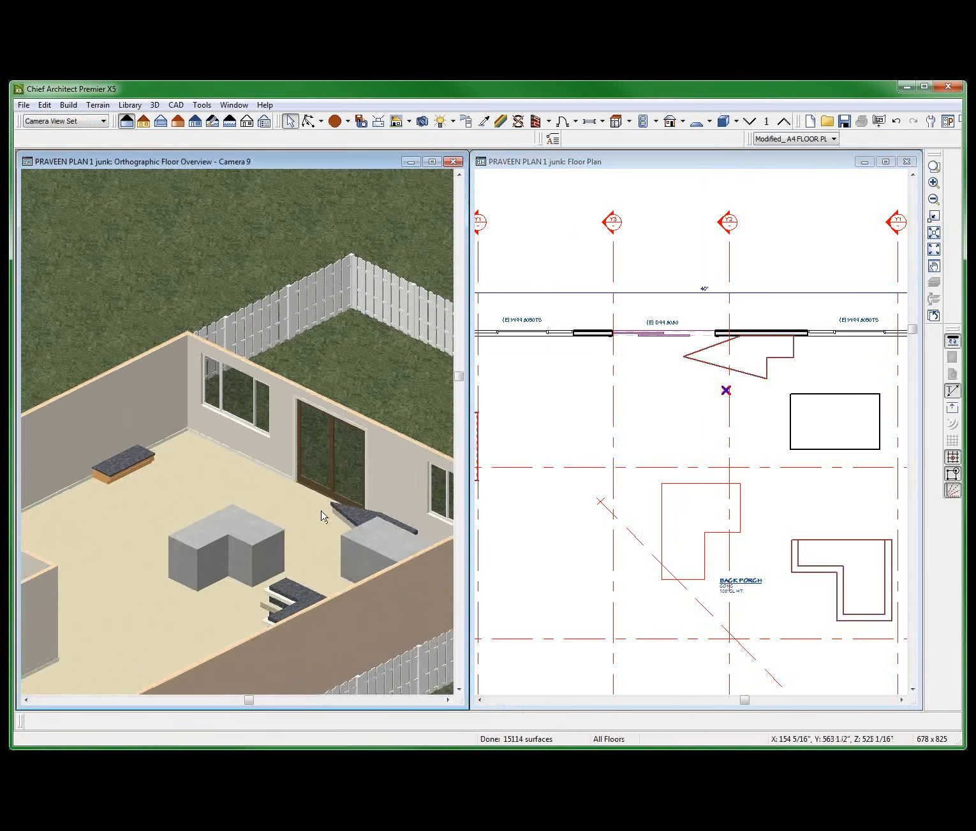
key(alt+o)
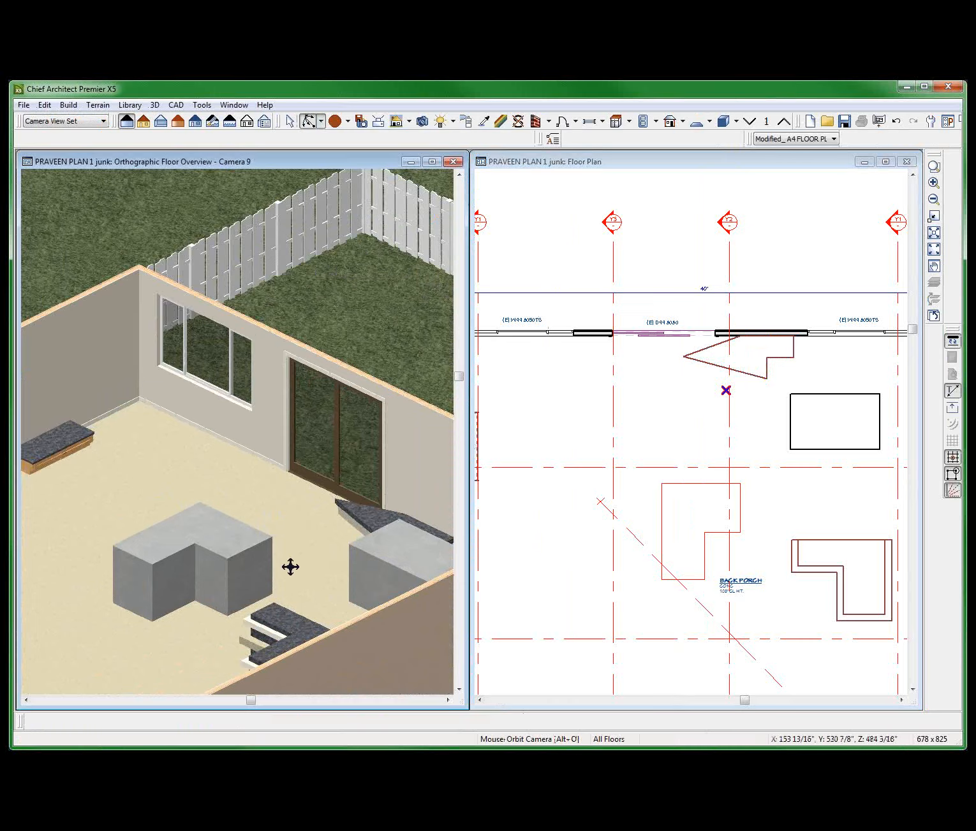
drag(290, 567, 438, 559)
drag(283, 580, 342, 588)
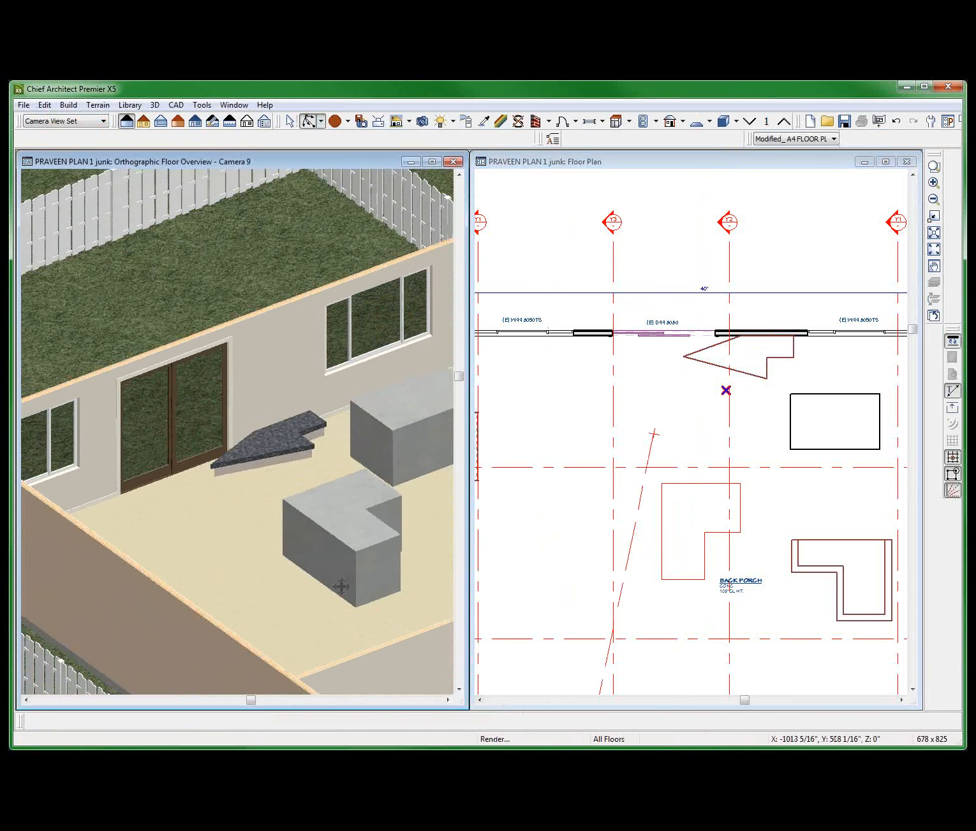
scroll(349, 519, down, 2)
scroll(349, 523, up, 3)
scroll(284, 591, down, 2)
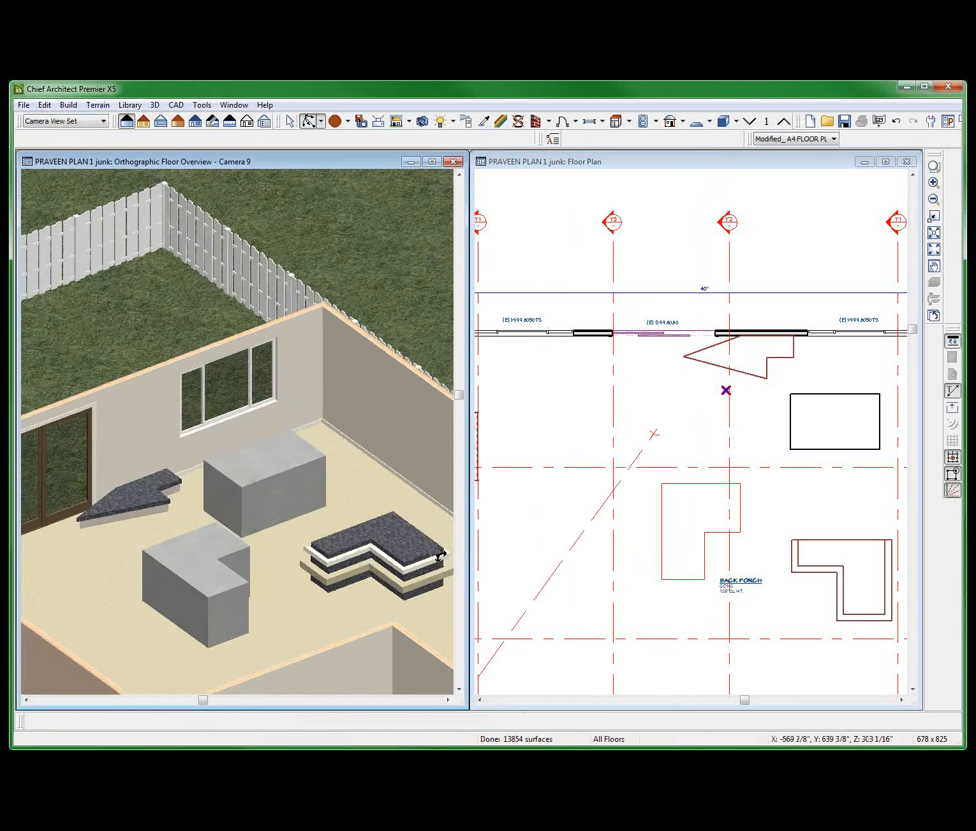
scroll(399, 590, up, 3)
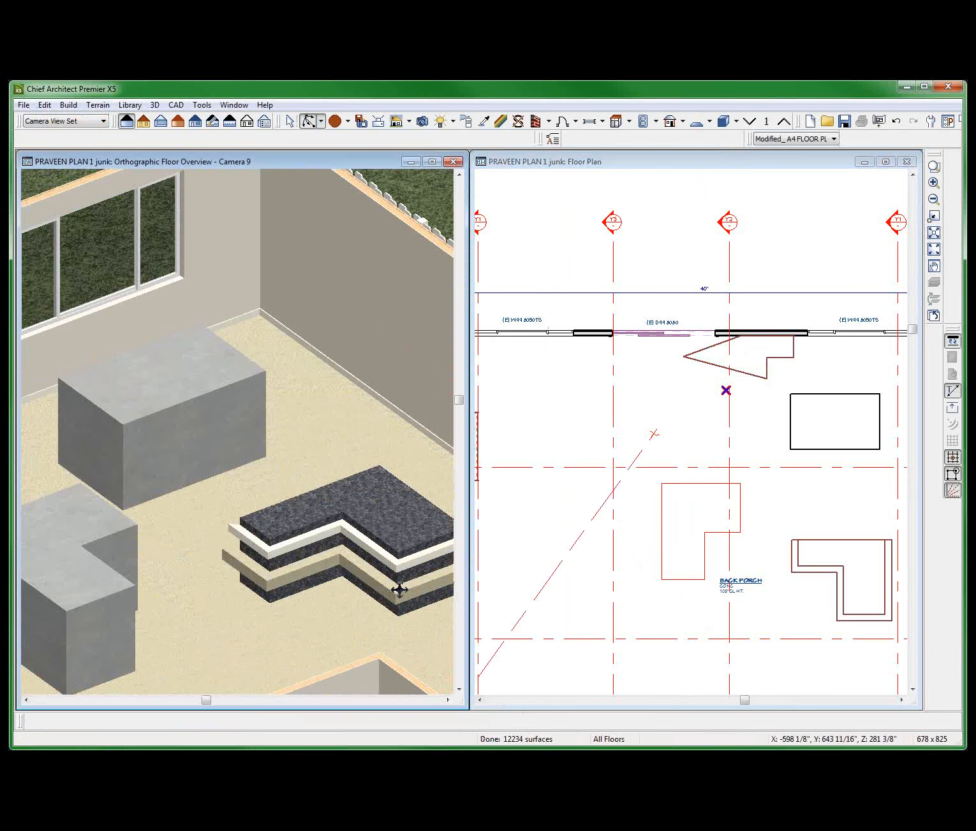
Set both the top height and the thickness of the L-shaped countertop to 8'.
key(space)
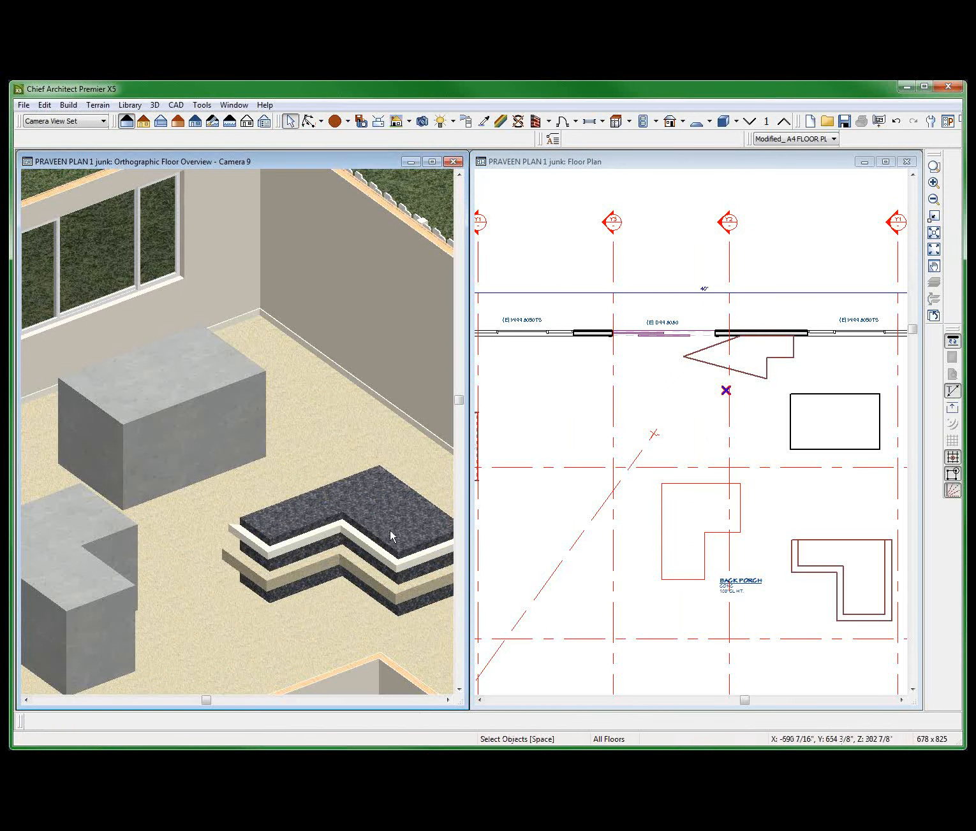
click(368, 521)
double_click(368, 521)
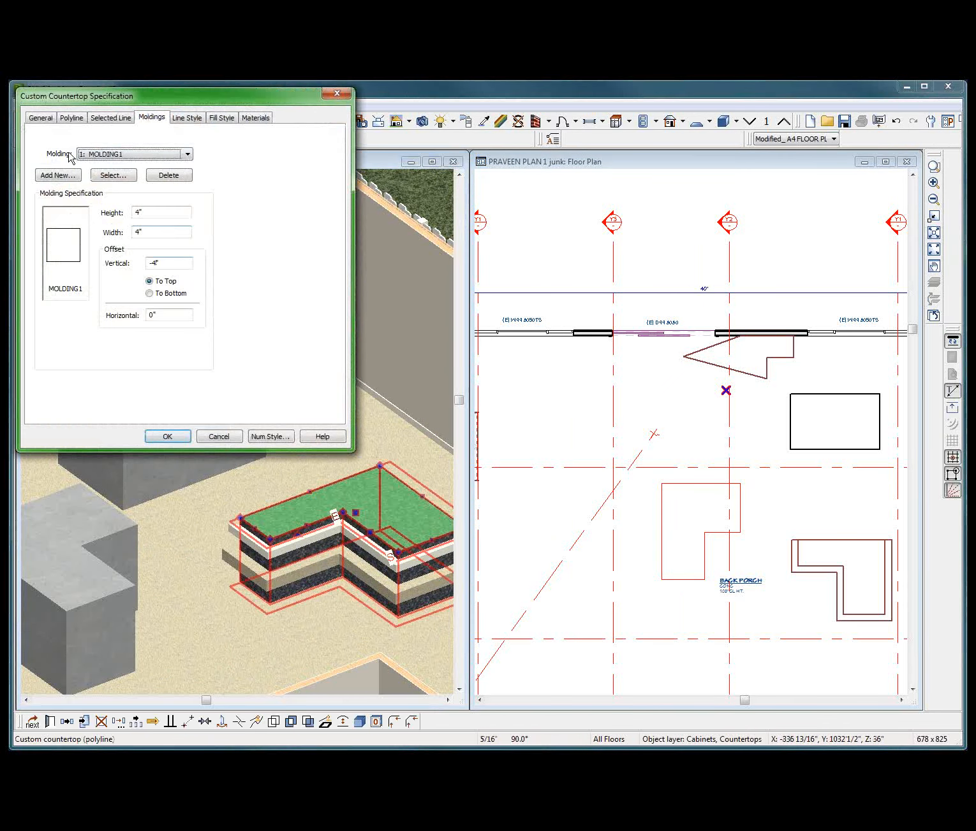
click(153, 212)
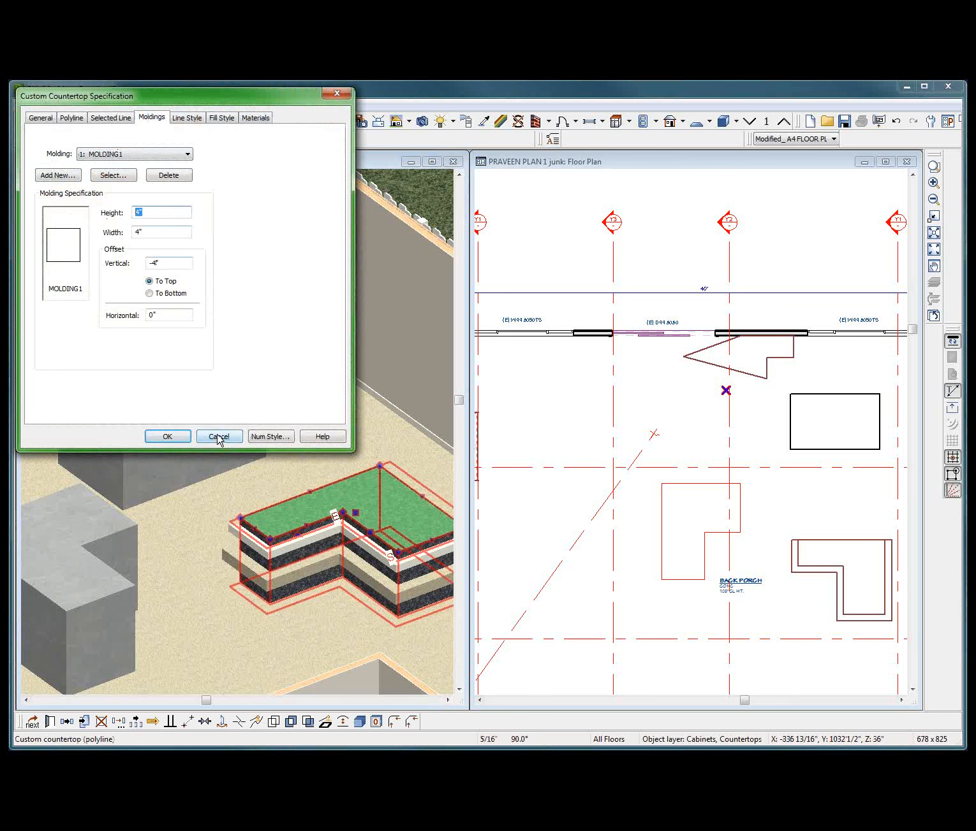
click(42, 117)
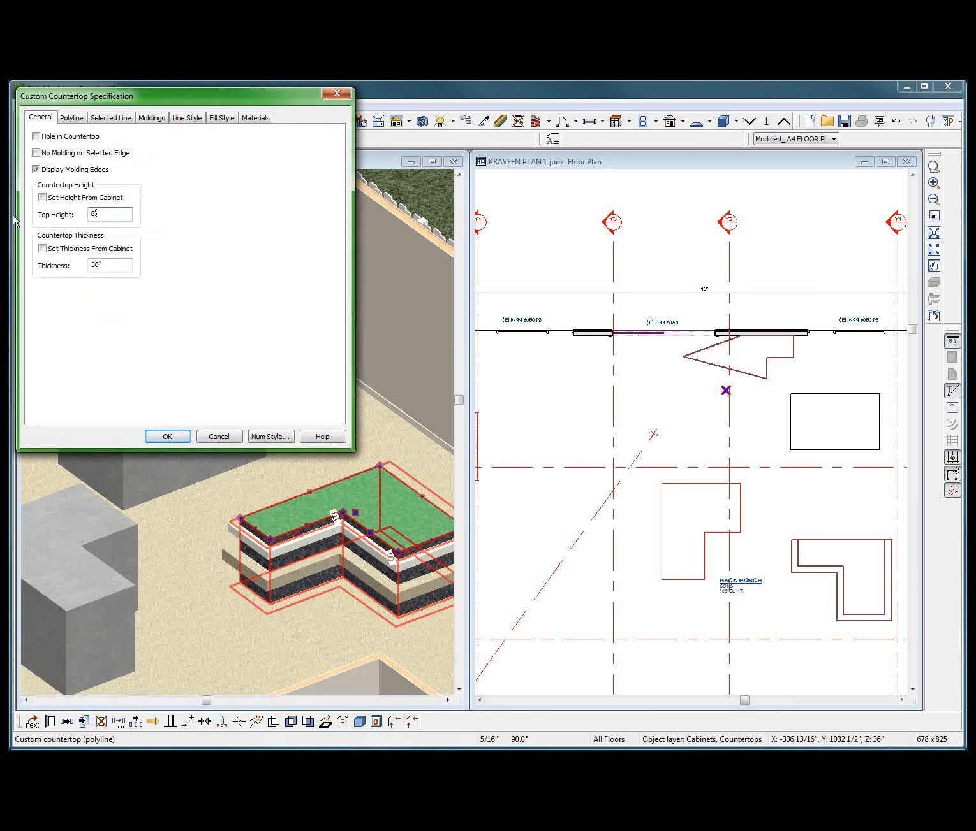
click(108, 266)
key(Tab)
text(8')
key(Return)
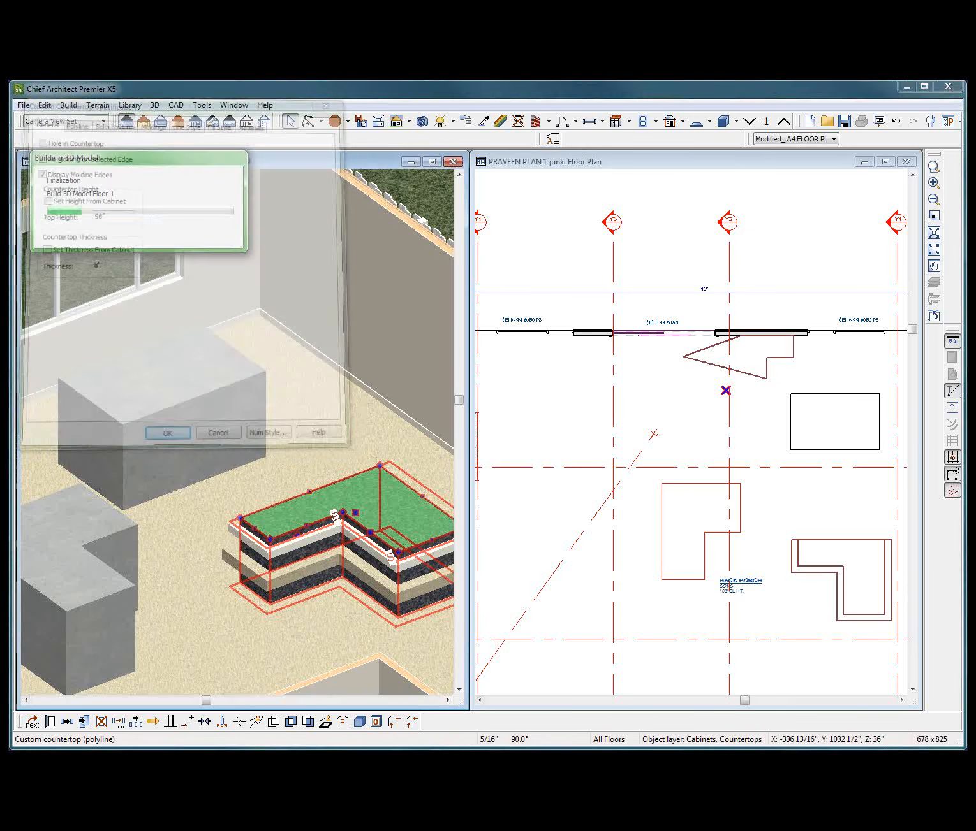
Turn off the display of molding edges for the L-shaped countertop.
scroll(227, 599, down, 3)
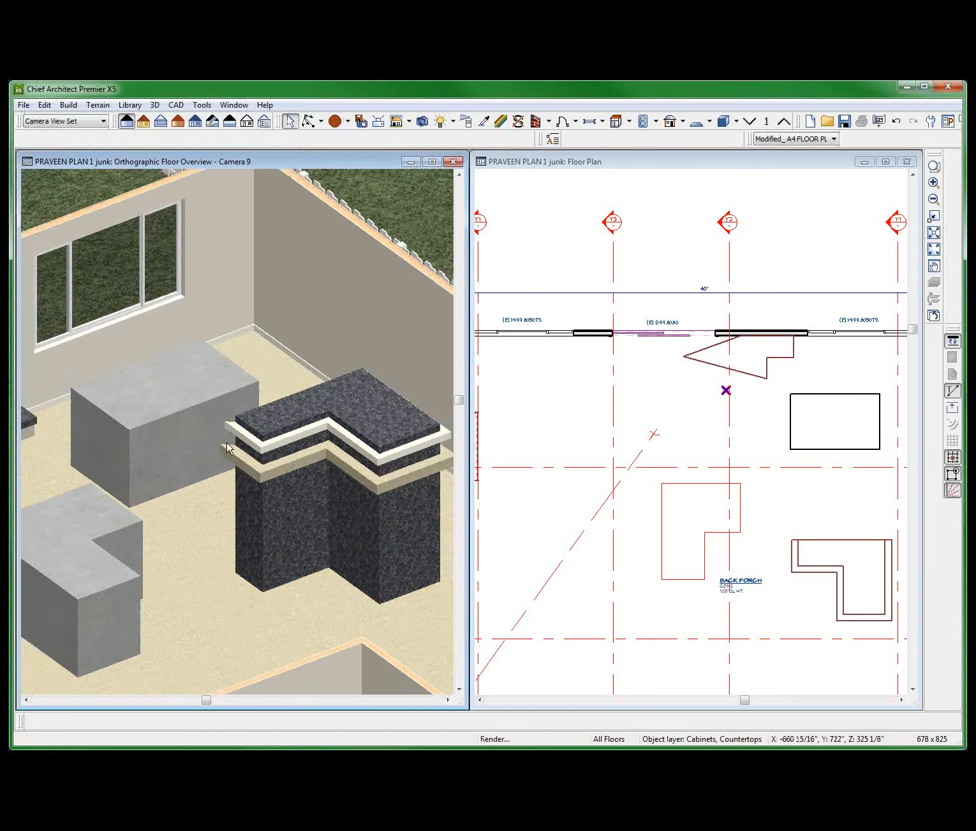
click(308, 490)
key(alt+o)
drag(305, 566, 236, 525)
scroll(366, 494, up, 6)
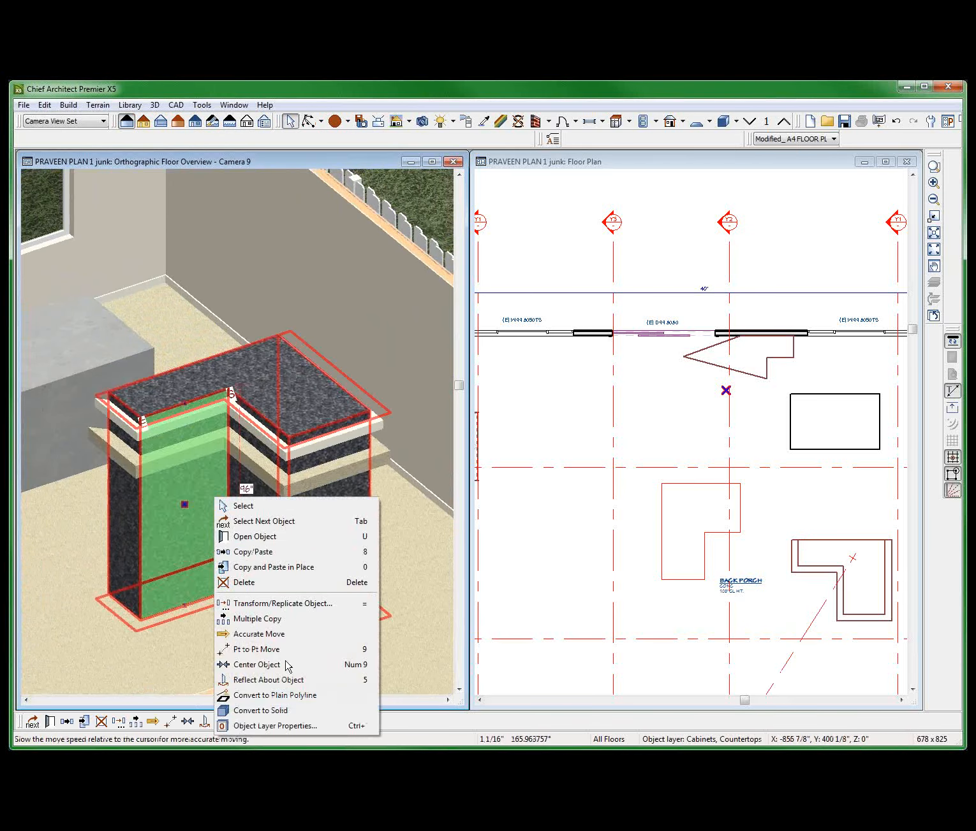
click(270, 537)
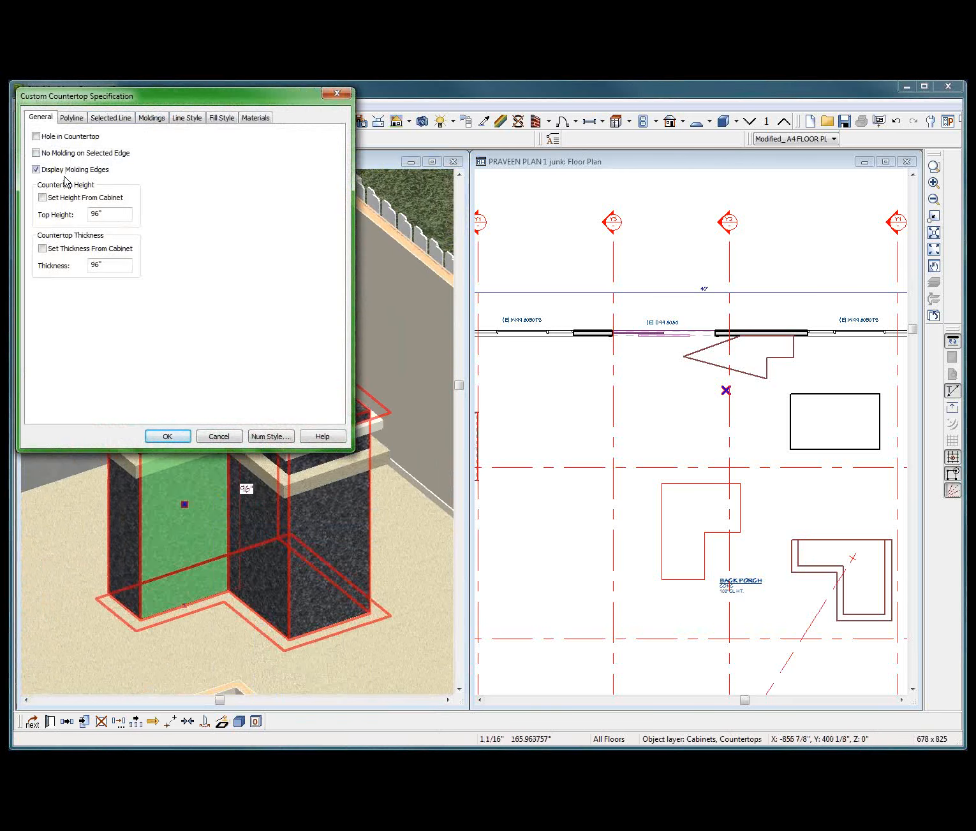
click(74, 171)
click(167, 436)
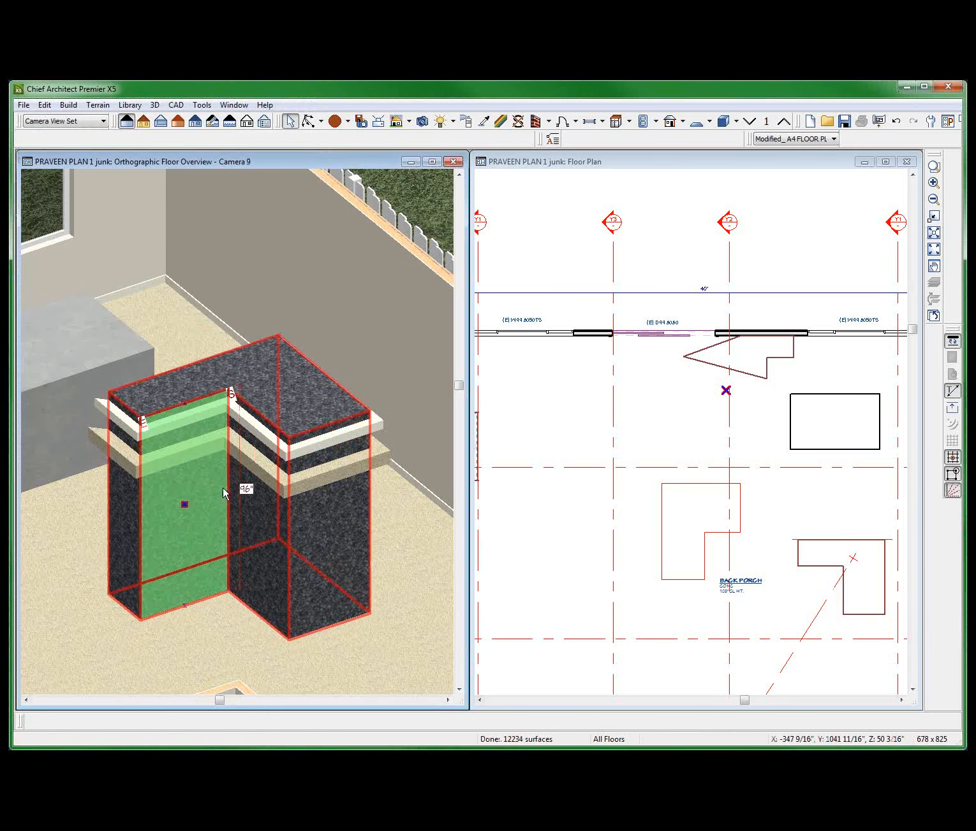
scroll(242, 427, up, 3)
scroll(295, 495, down, 3)
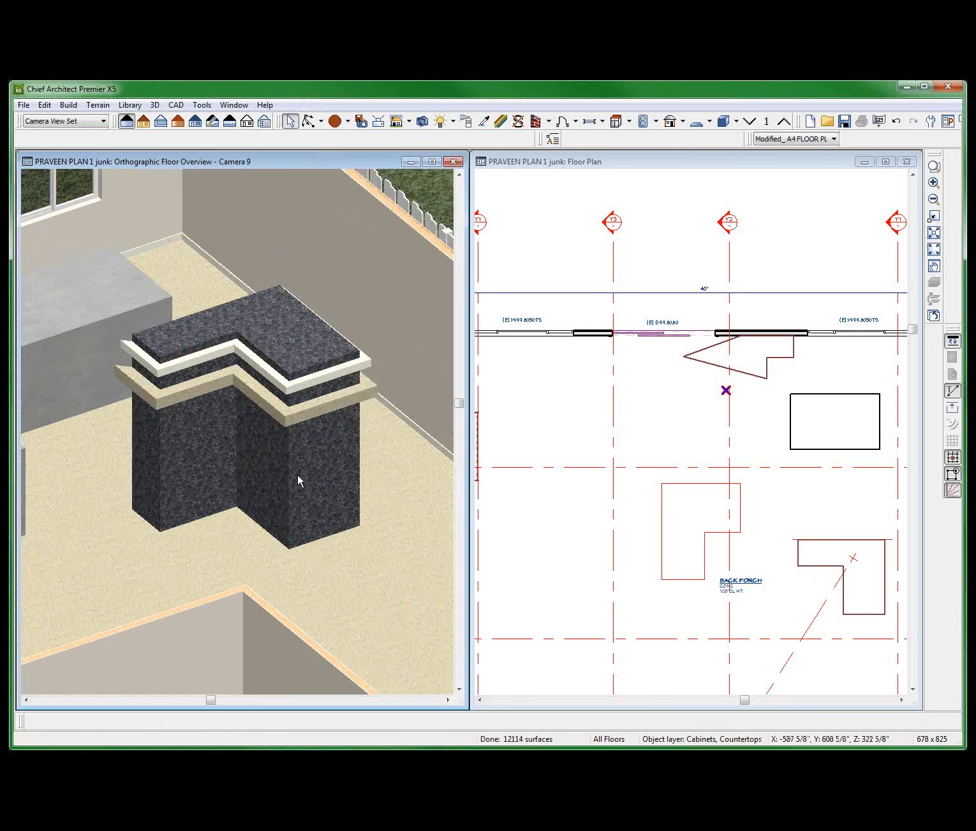
Add the RB SIGN MOLDING profile from the library as a third molding on the L-shaped countertop.
right_click(282, 440)
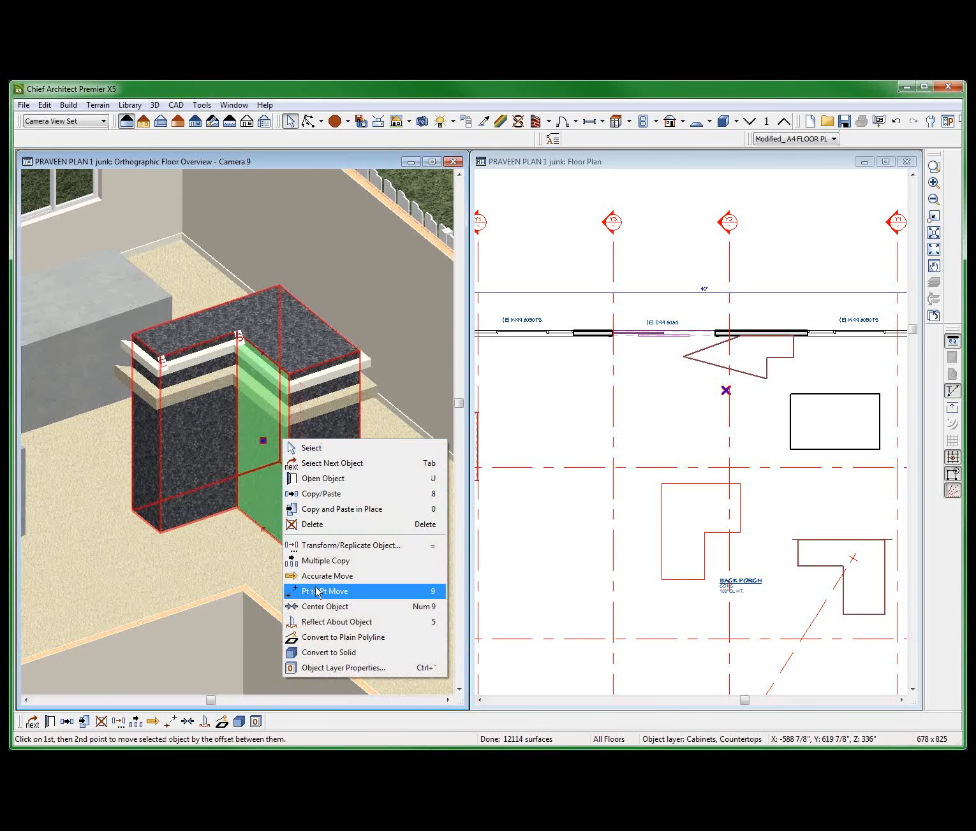
click(311, 480)
click(152, 117)
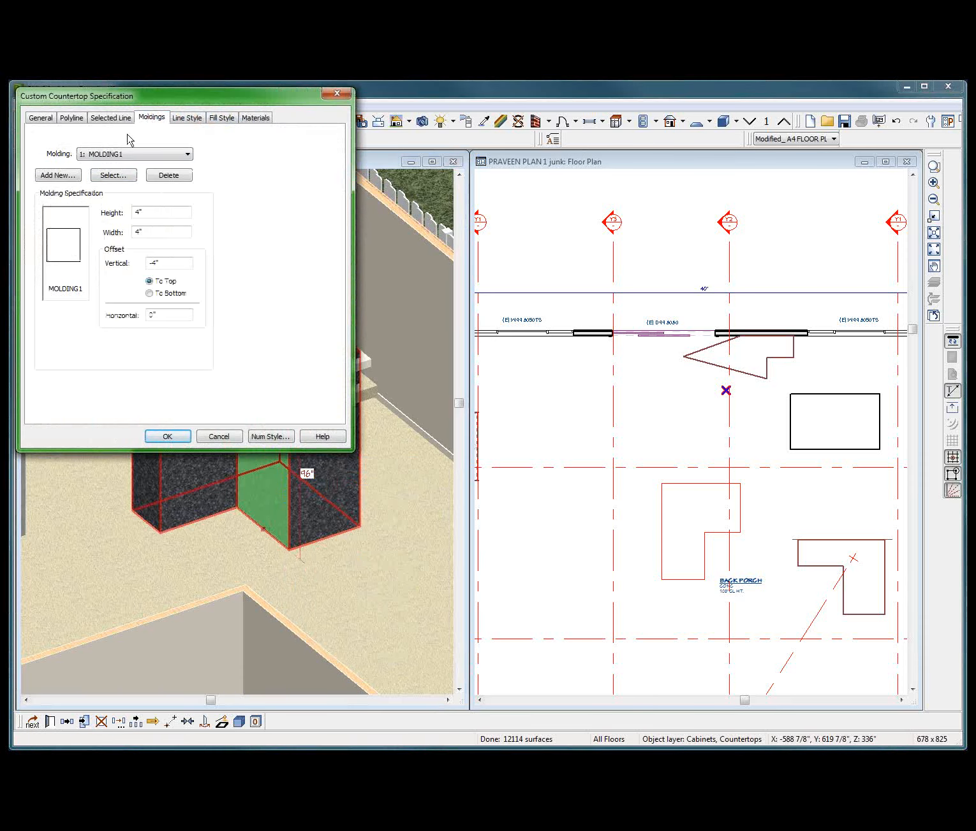
click(67, 177)
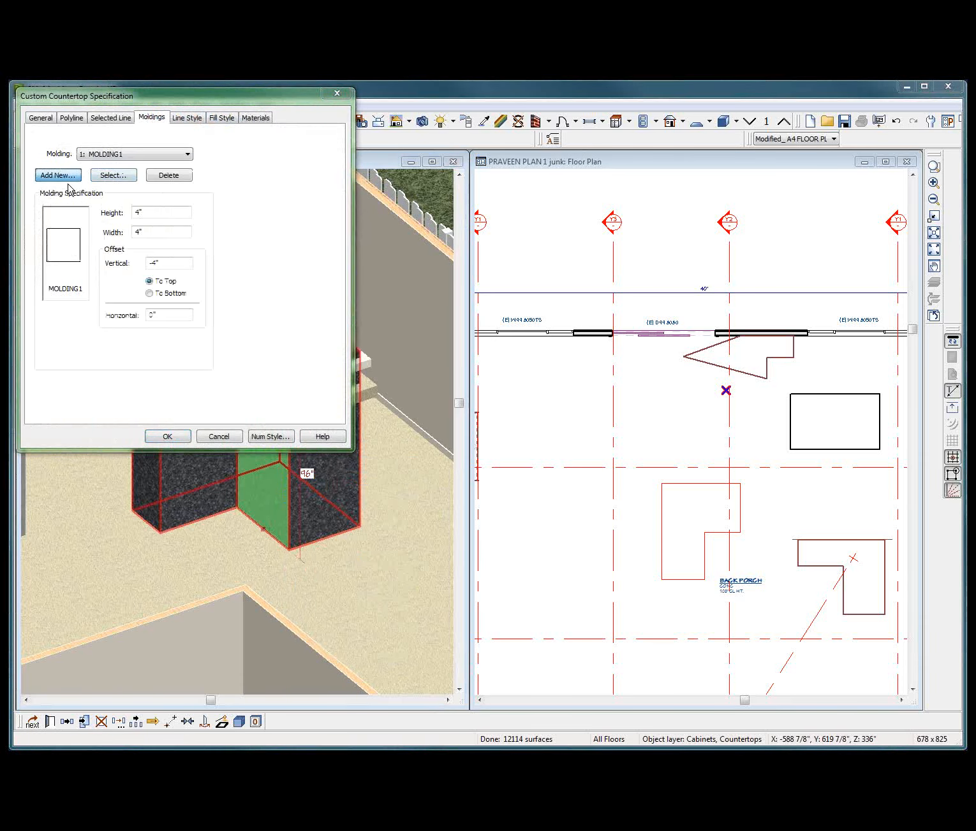
click(112, 322)
scroll(106, 337, down, 4)
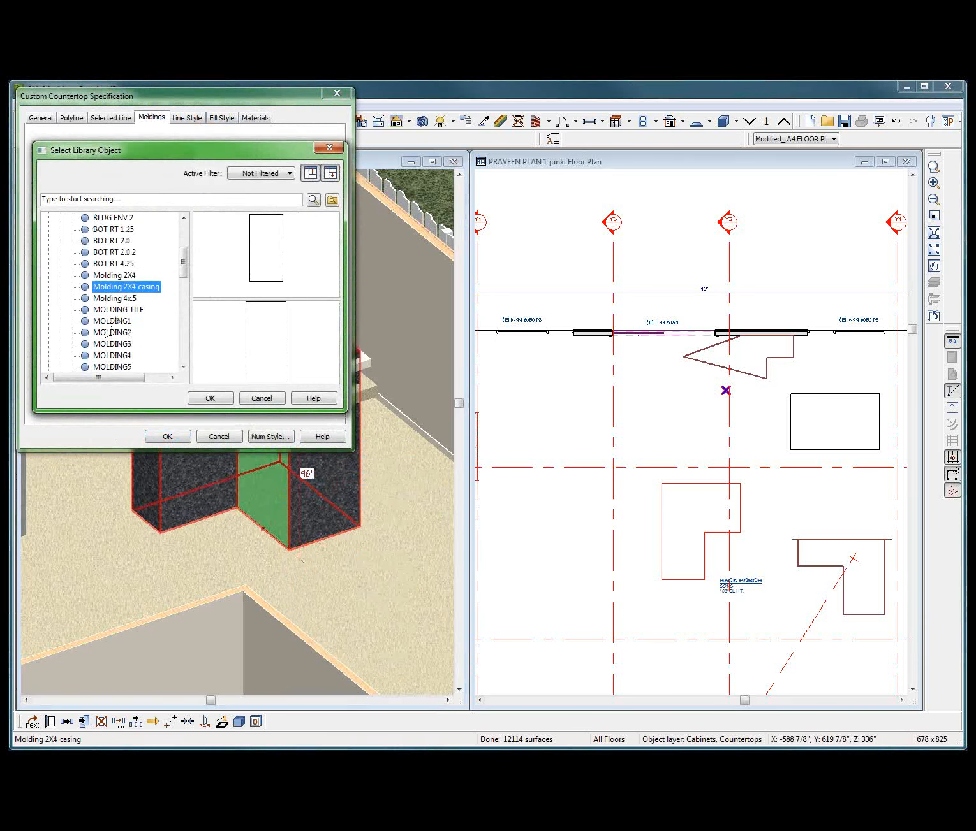
click(107, 334)
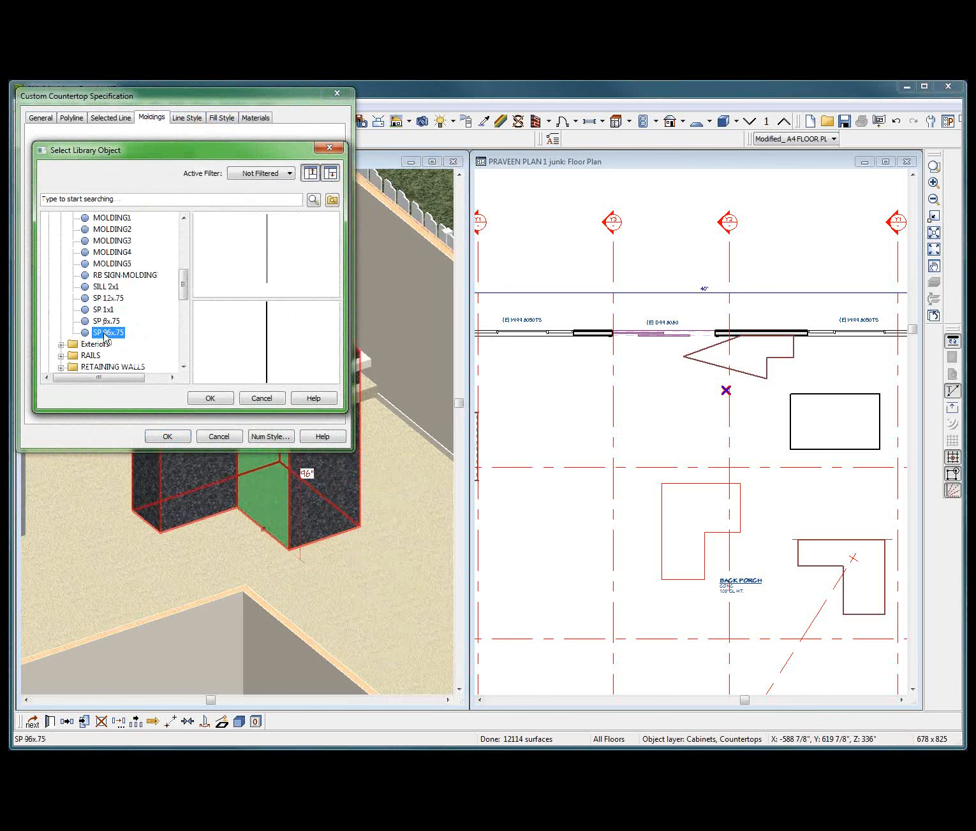
key(Up)
key(Up)
key(Up)
key(Up)
key(Up)
key(Up)
key(Up)
key(Up)
key(Up)
key(Up)
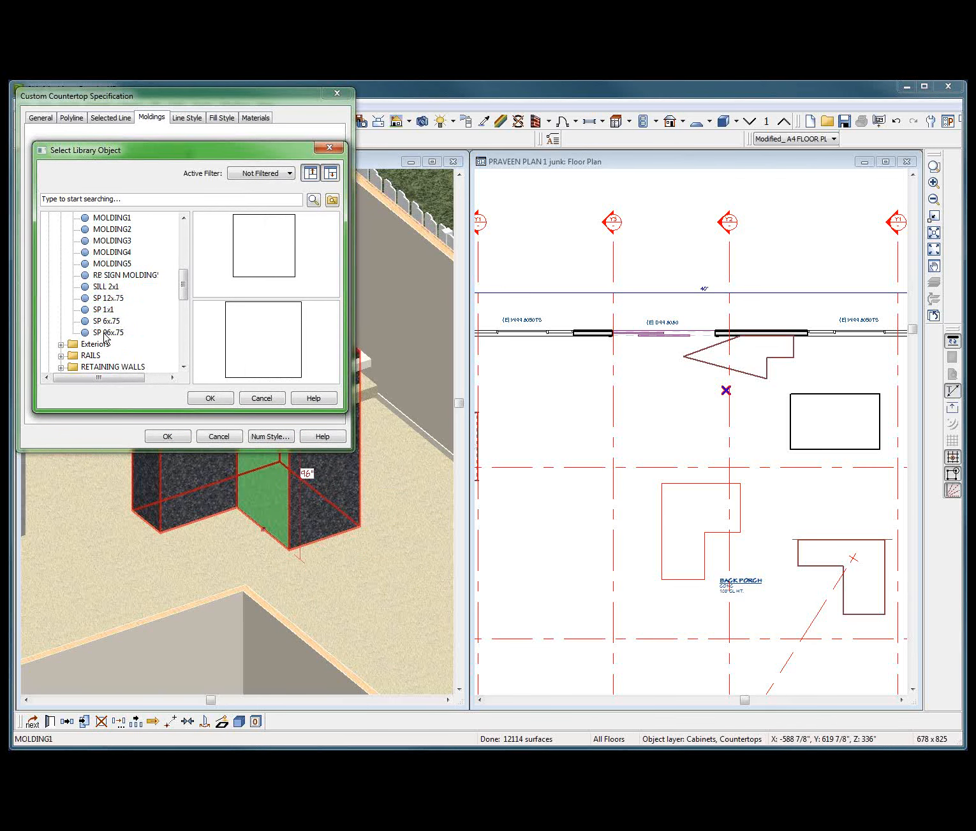
key(Down)
key(Down)
key(Down)
key(Down)
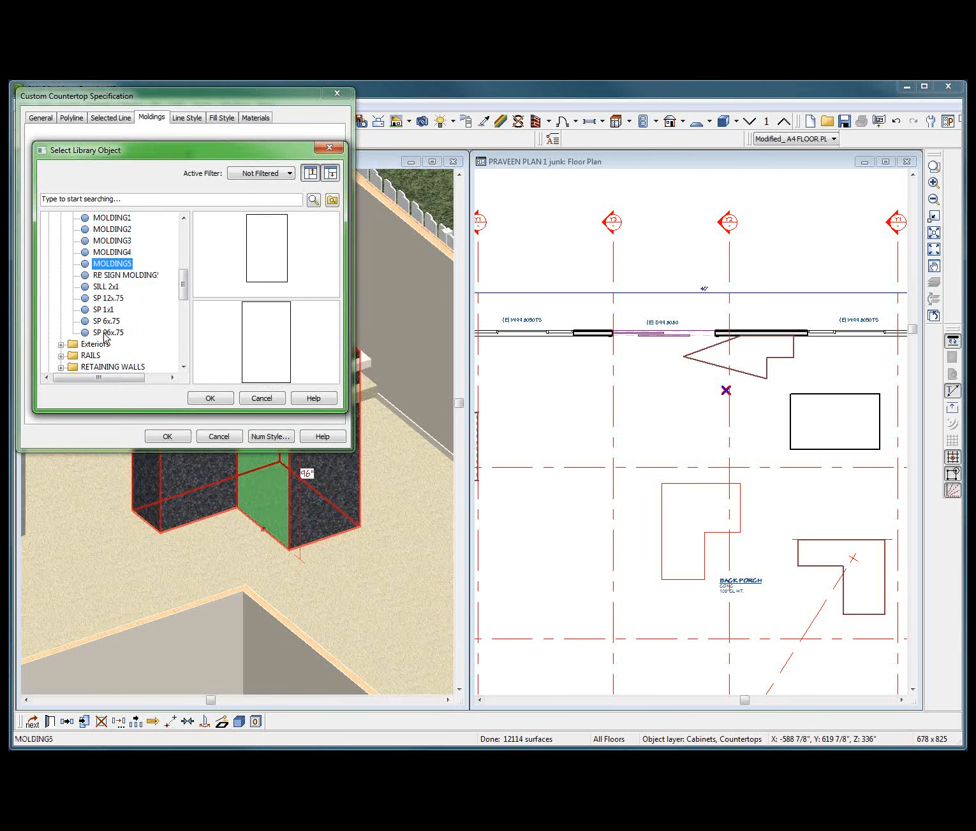
key(Down)
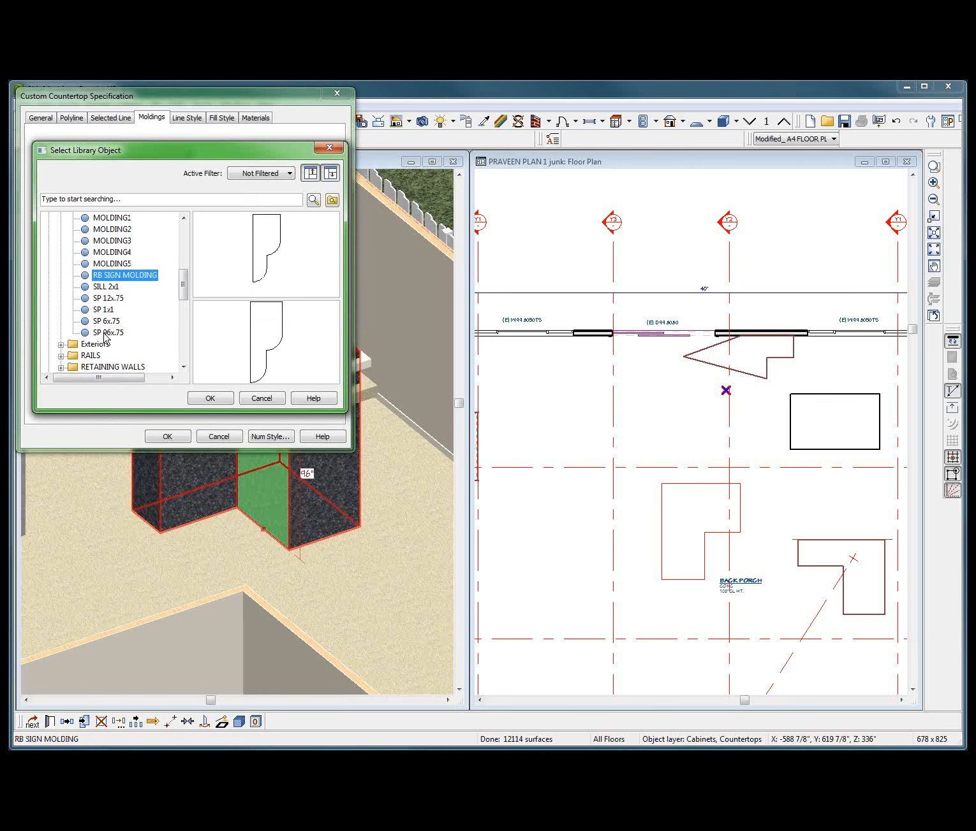
click(210, 398)
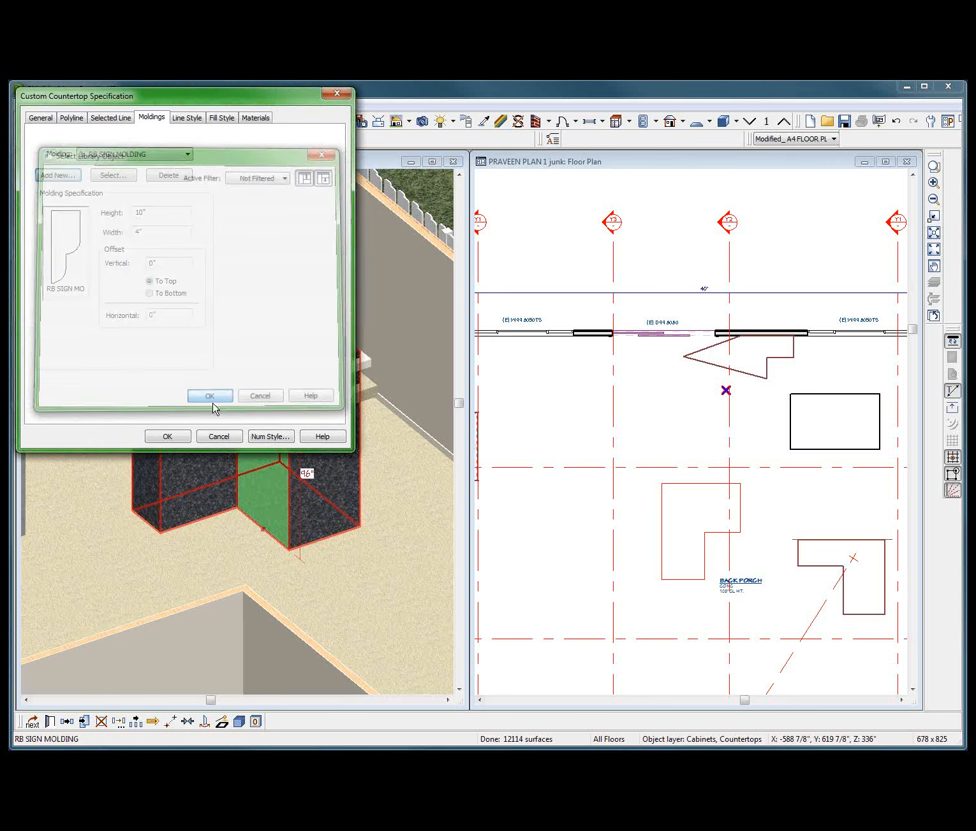
Set the RB SIGN MOLDING's height to 10' and its vertical offset to 8' on the L-shaped countertop.
click(146, 212)
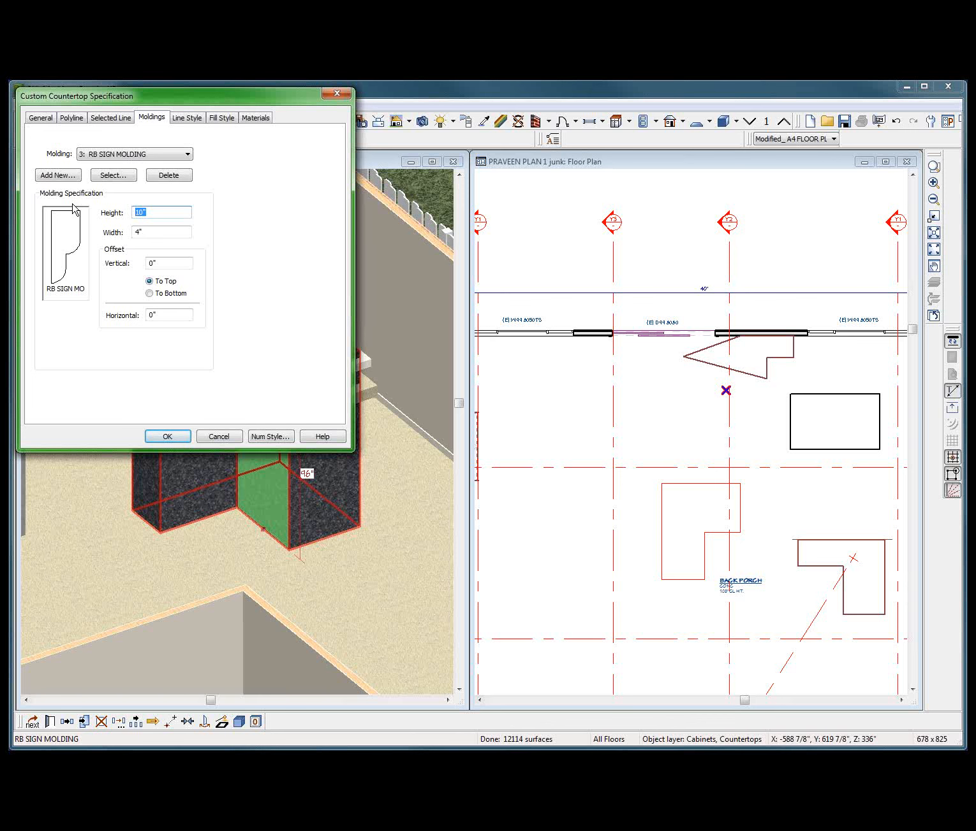
text(10')
click(160, 231)
click(187, 153)
click(147, 188)
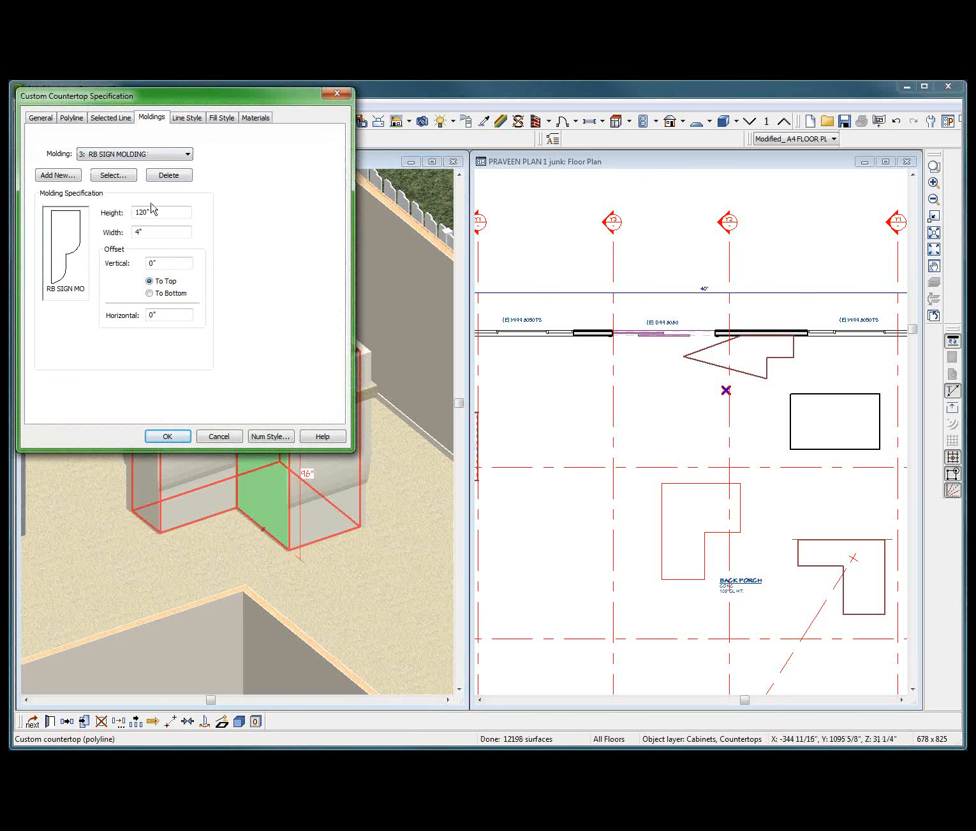
double_click(156, 263)
text(8)
key(Return)
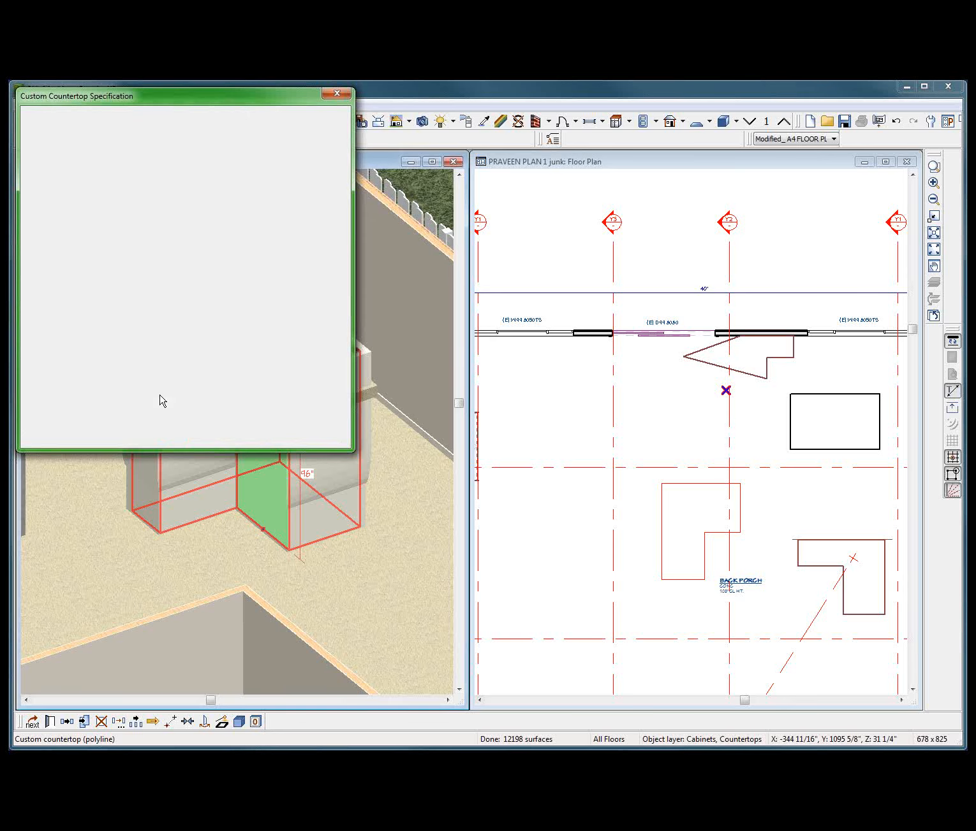
Reshape the L-shaped countertop in the floor plan by pulling the lower-left corner of its left arm down and outward, slanting both adjoining edges.
scroll(172, 408, down, 3)
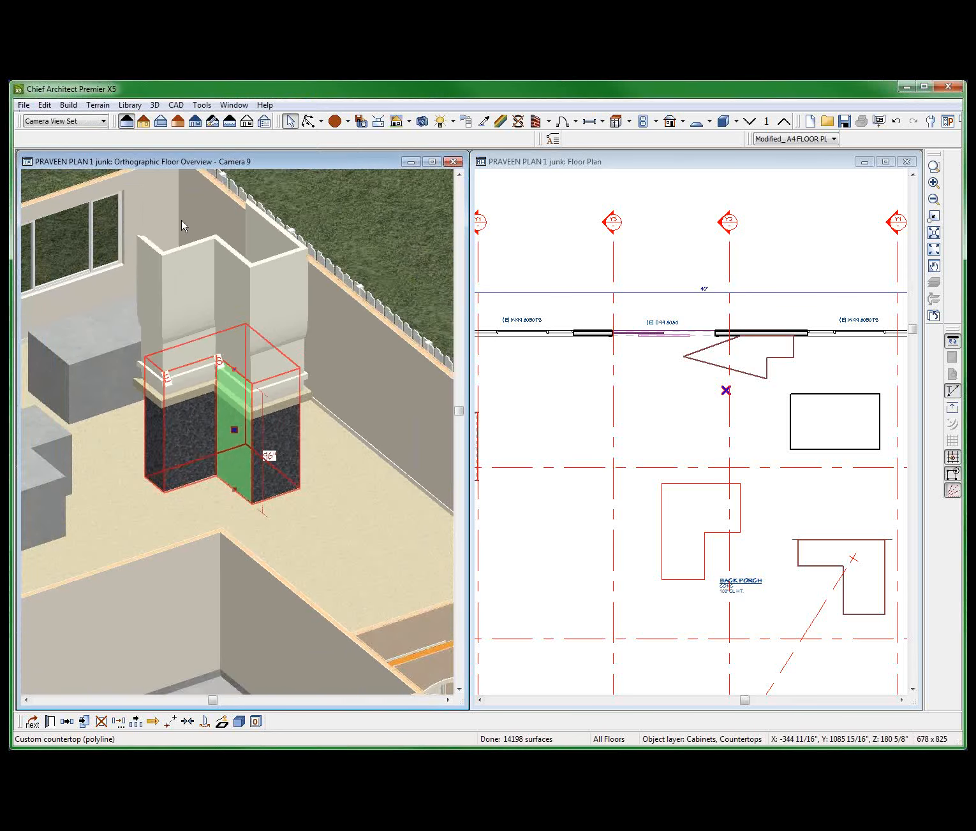
scroll(182, 242, up, 3)
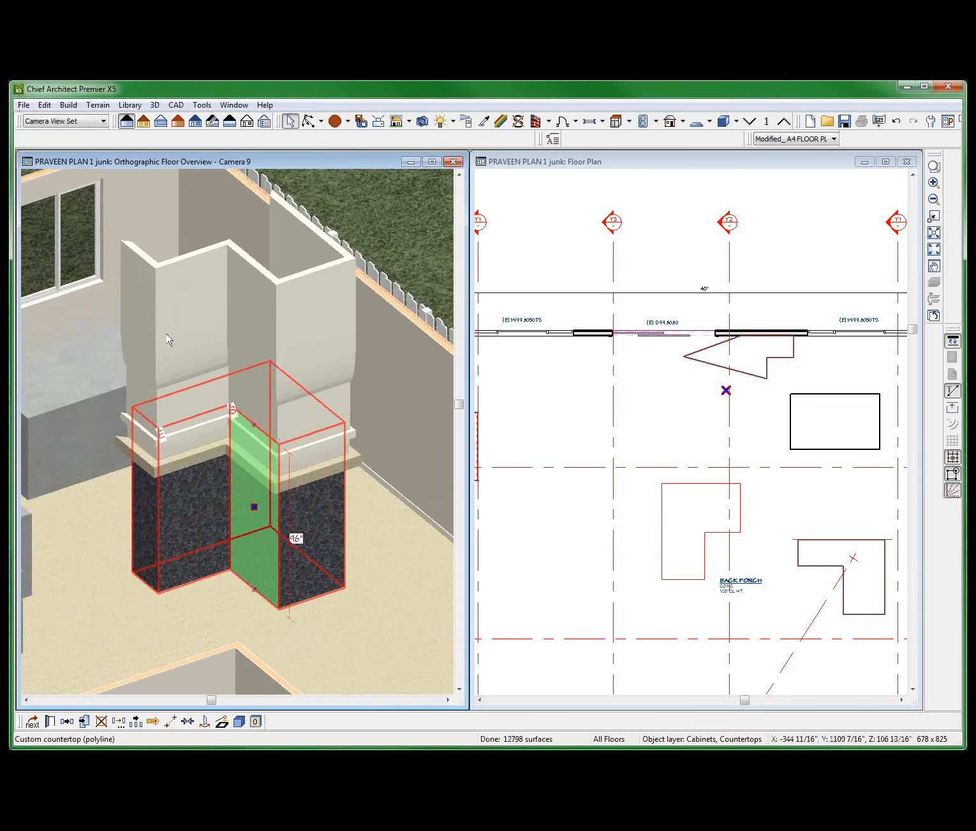
scroll(241, 421, down, 3)
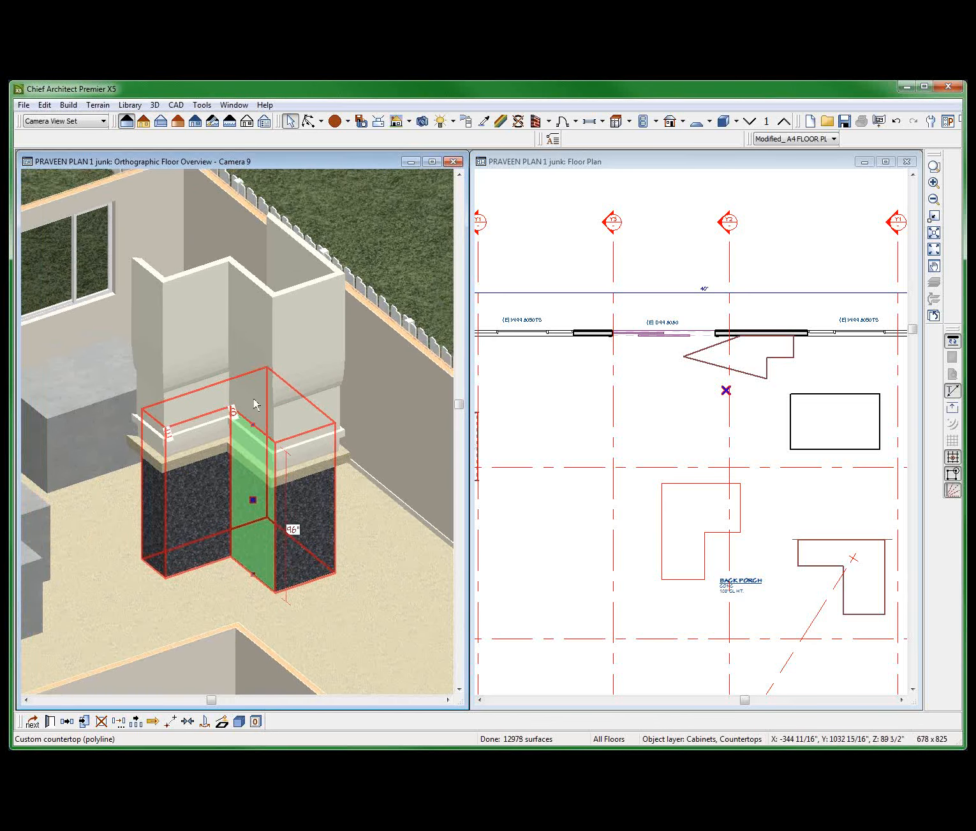
key(Escape)
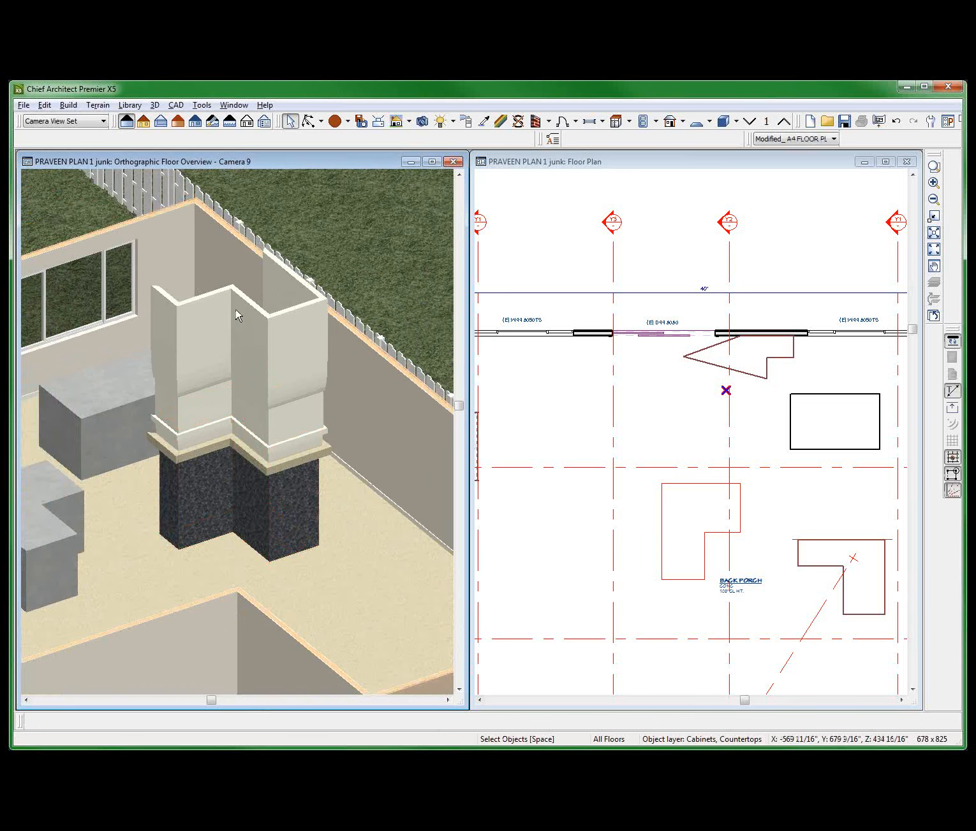
mouse_move(254, 402)
middle_down()
mouse_move(257, 409)
mouse_move(223, 359)
mouse_move(172, 389)
mouse_move(110, 367)
mouse_move(146, 403)
mouse_move(257, 392)
middle_up()
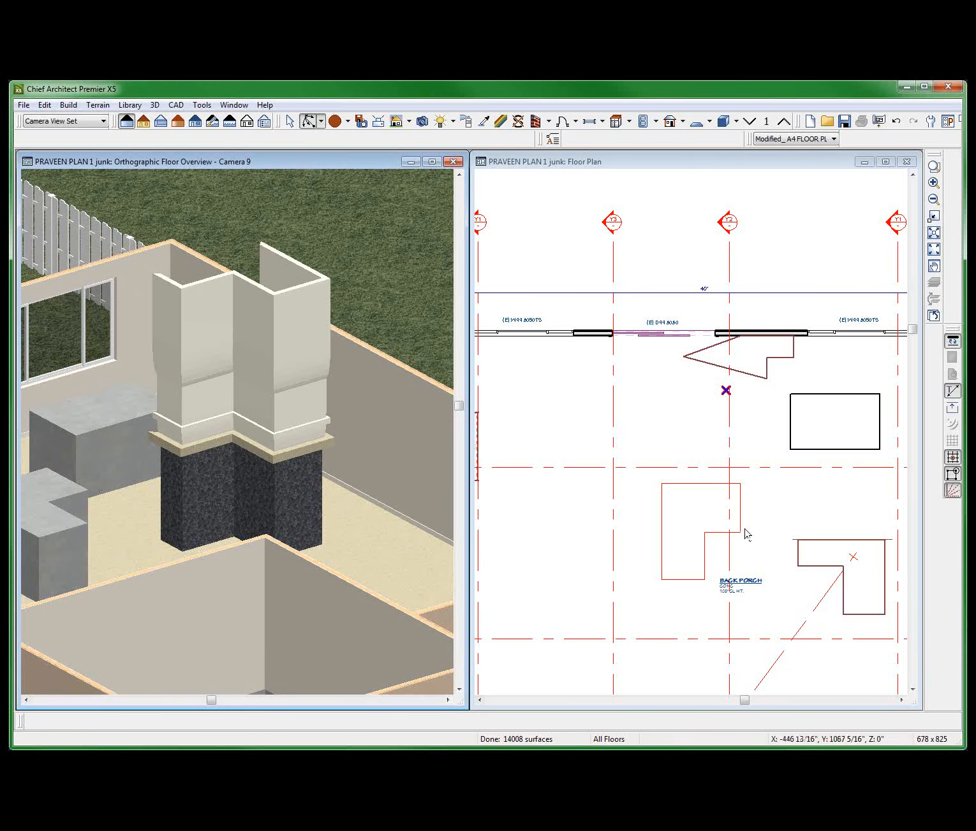
key(space)
click(803, 557)
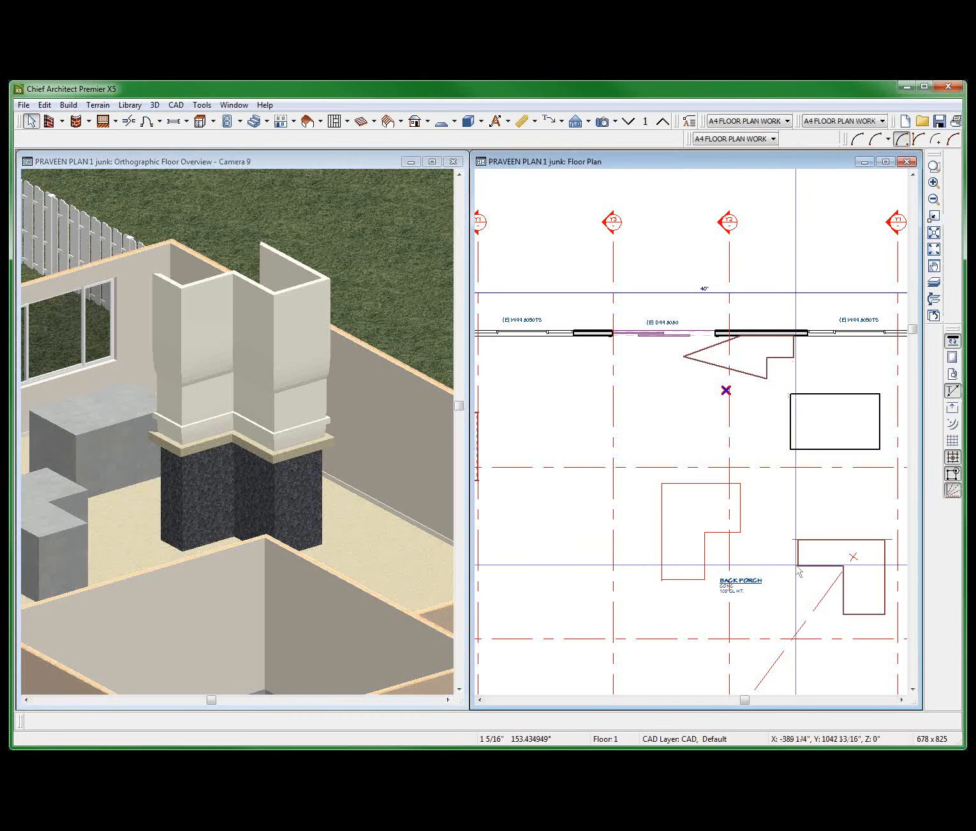
click(797, 566)
drag(797, 567, 788, 581)
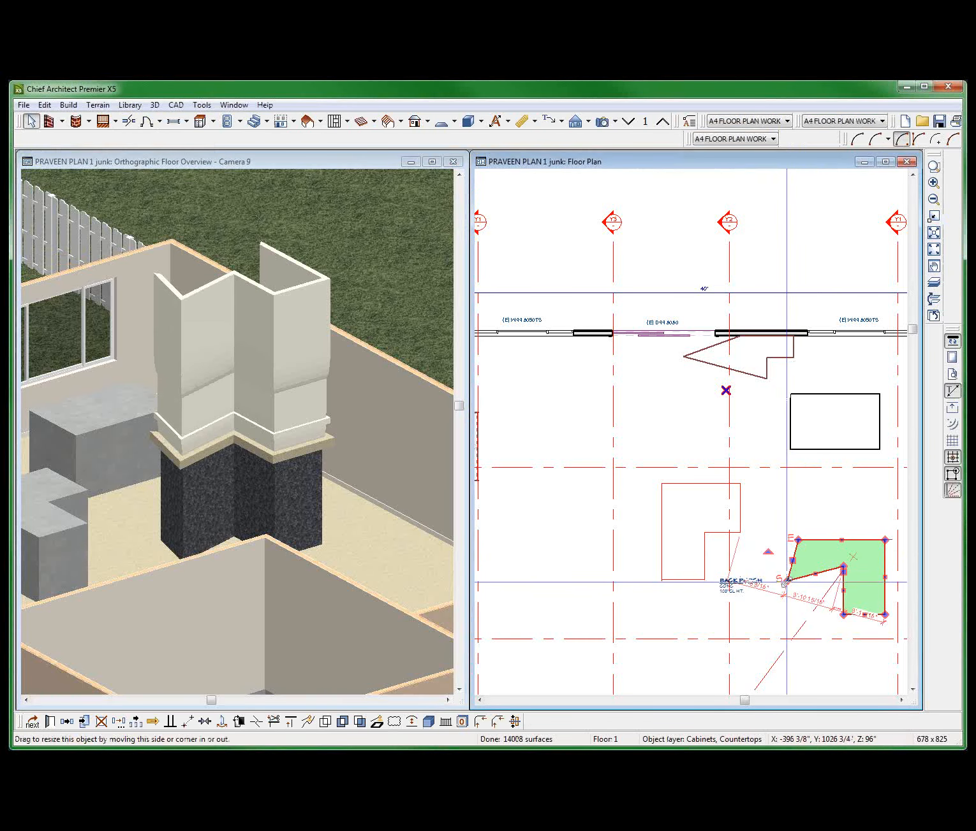
drag(786, 581, 782, 602)
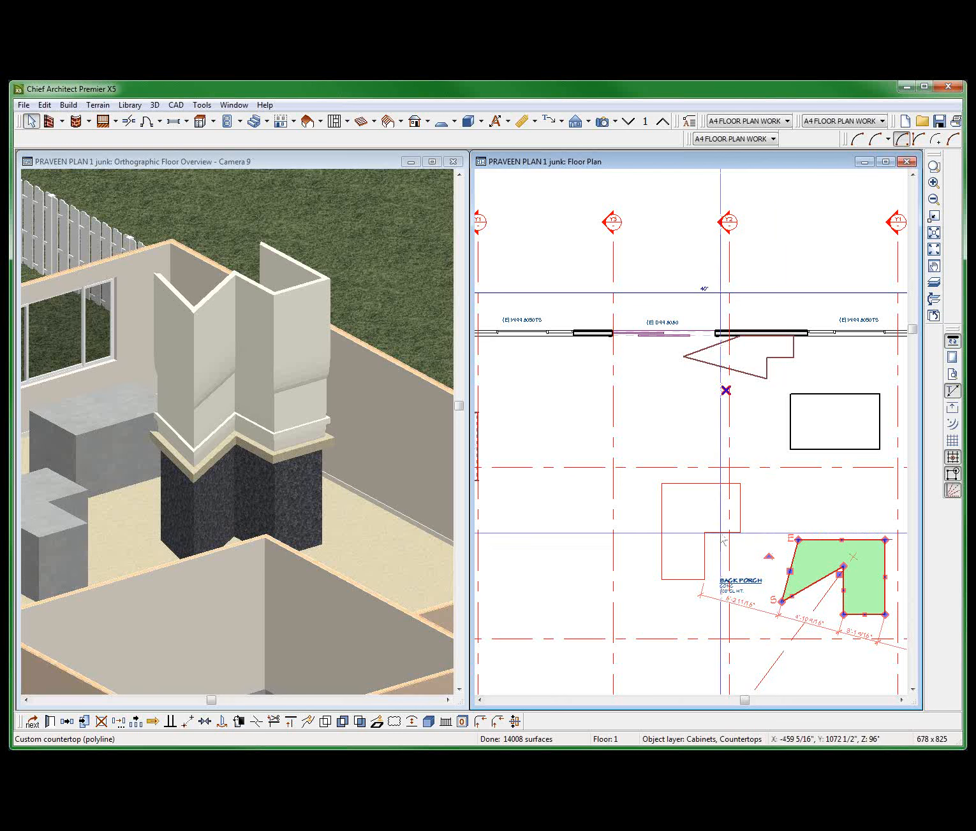
click(657, 211)
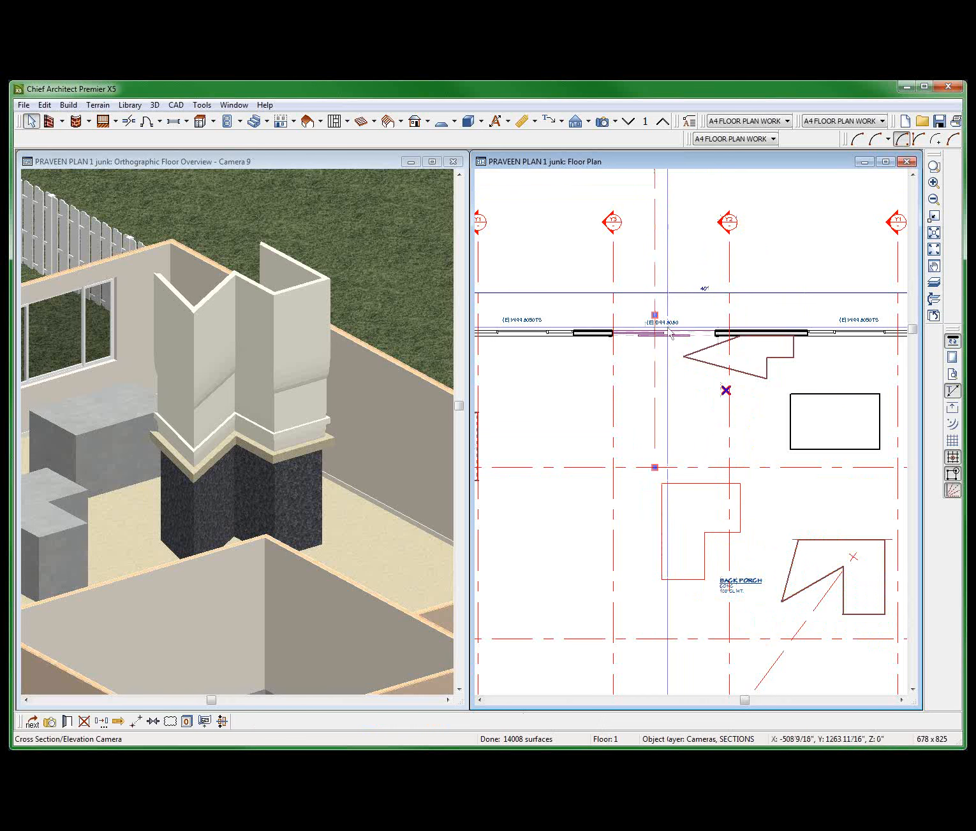